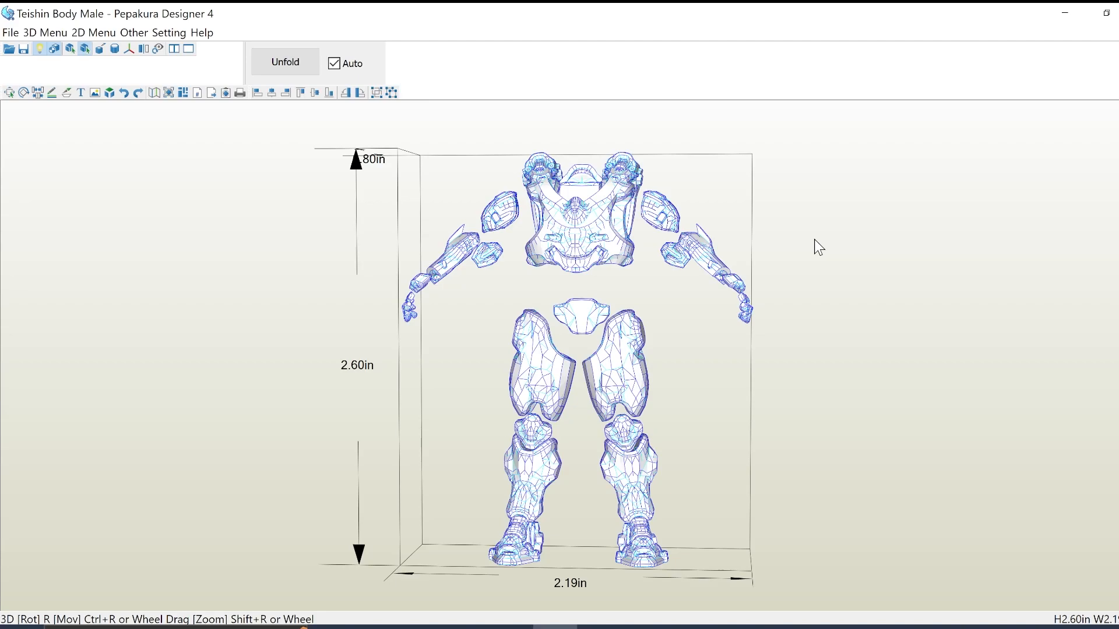
- Examine the full-body armour model from slightly different angles
{"action": "mouse_move", "coordinate": [811, 239]}
{"action": "left_mouse_down"}
{"action": "mouse_move", "coordinate": [795, 245]}
{"action": "mouse_move", "coordinate": [807, 251]}
{"action": "mouse_move", "coordinate": [814, 233]}
{"action": "left_mouse_up"}
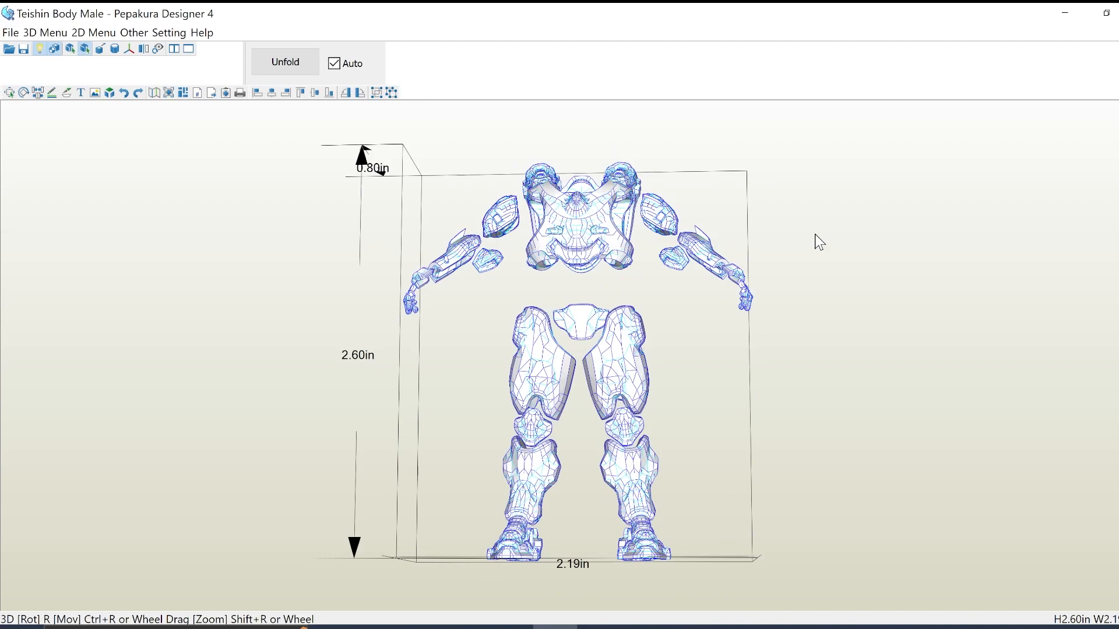
{"action": "right_click_drag", "start_coordinate": [816, 234], "coordinate": [817, 234]}
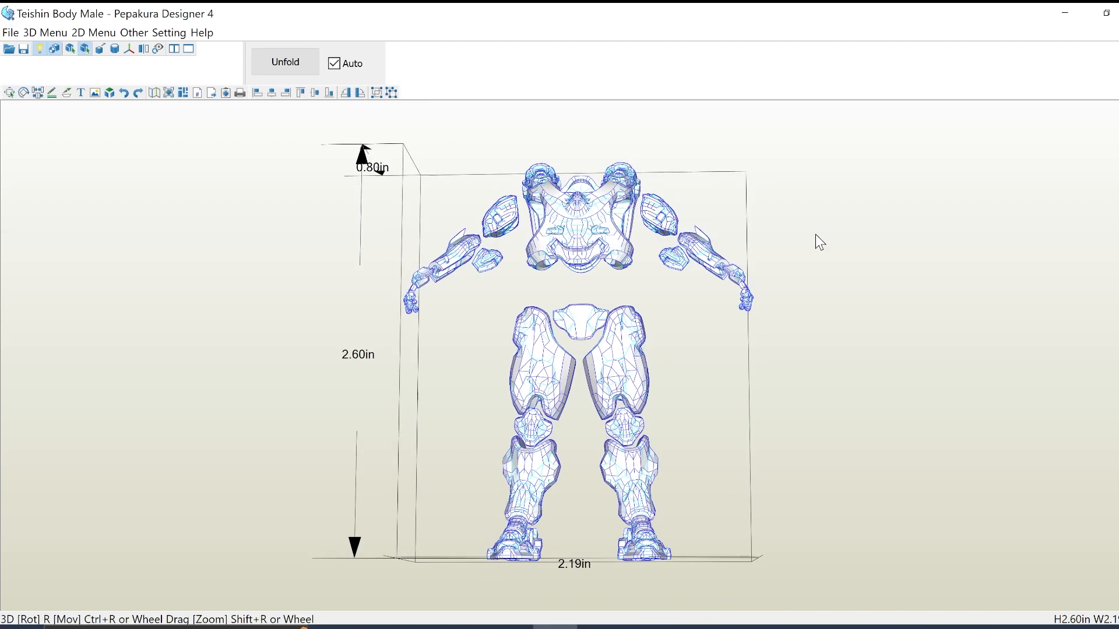
{"action": "right_click_drag", "start_coordinate": [814, 235], "coordinate": [800, 247]}
{"action": "left_click_drag", "start_coordinate": [801, 247], "coordinate": [814, 243]}
{"action": "right_click_drag", "start_coordinate": [814, 243], "coordinate": [815, 243]}
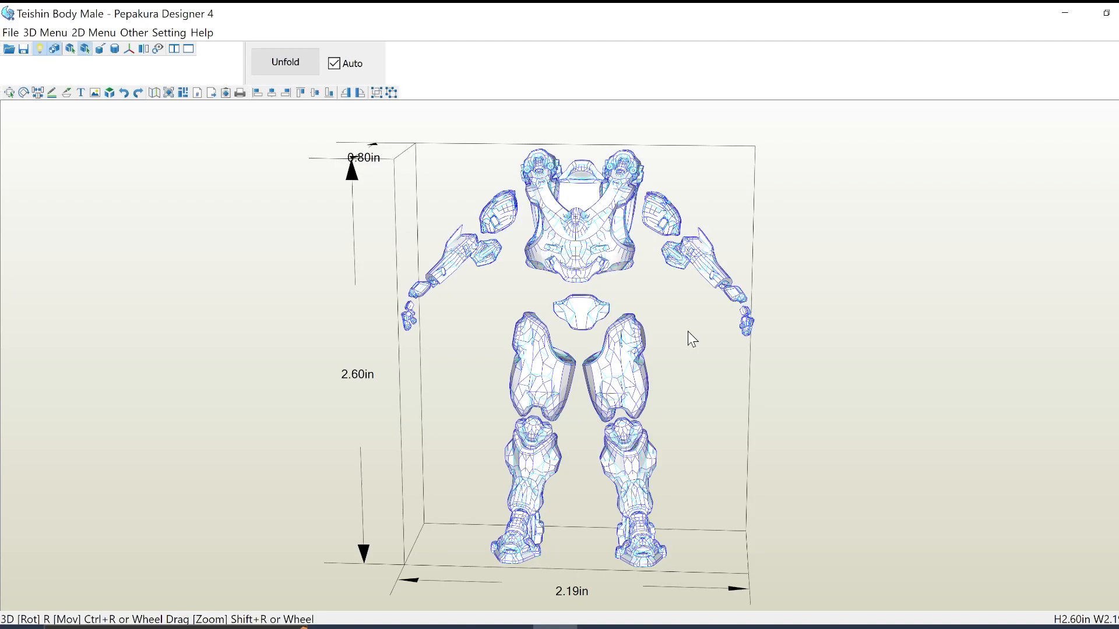
{"action": "right_click_drag", "start_coordinate": [687, 310], "coordinate": [659, 319]}
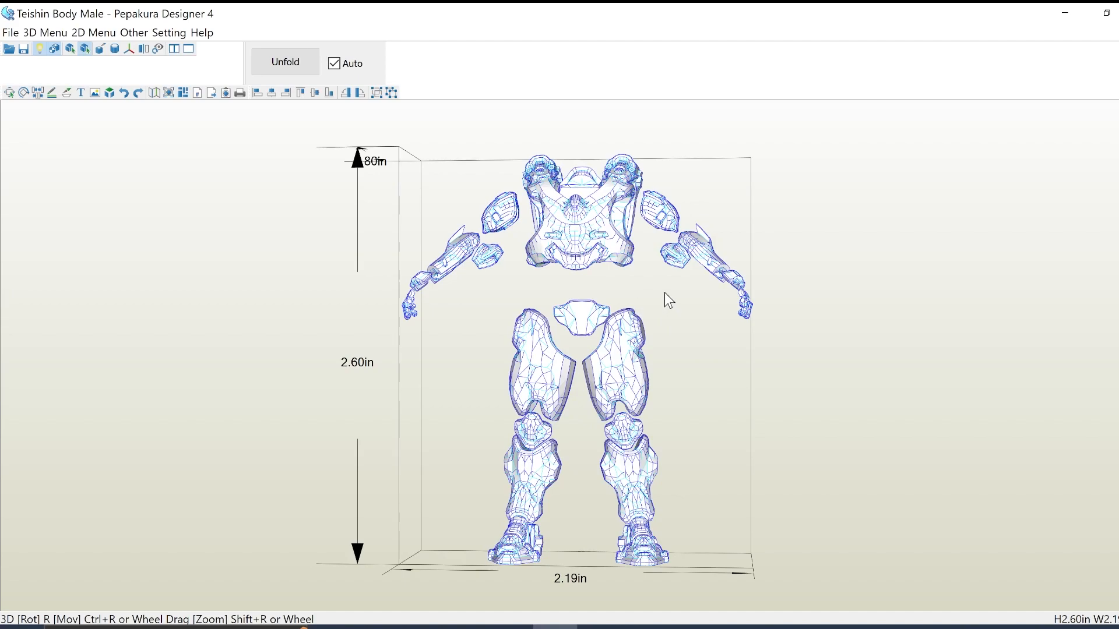
{"action": "right_click_drag", "start_coordinate": [664, 292], "coordinate": [669, 295]}
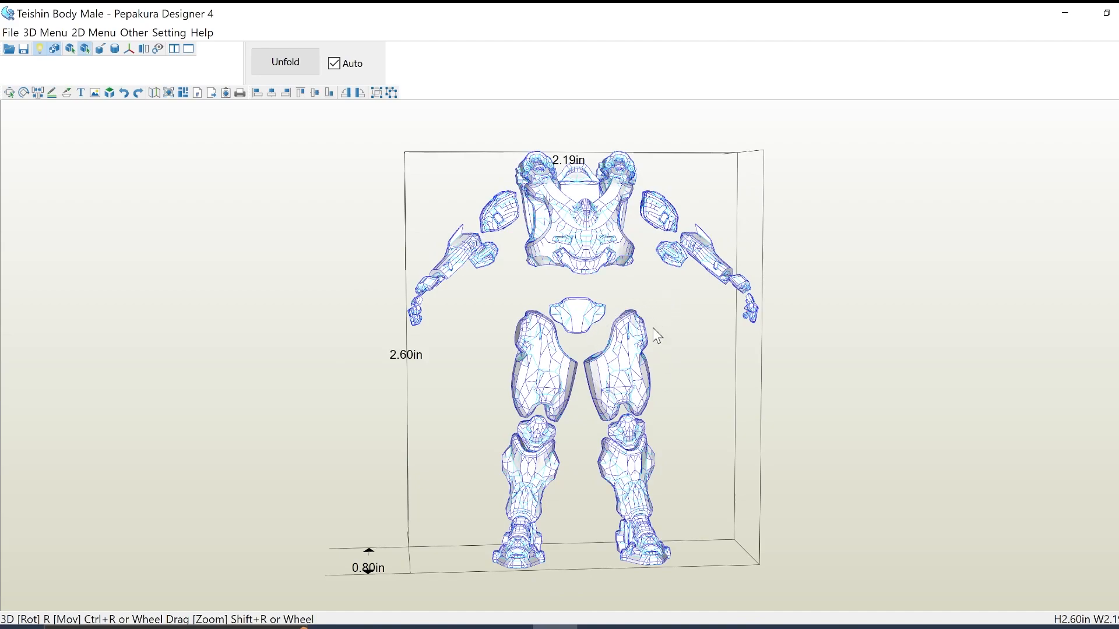
{"action": "right_click_drag", "start_coordinate": [663, 359], "coordinate": [659, 357]}
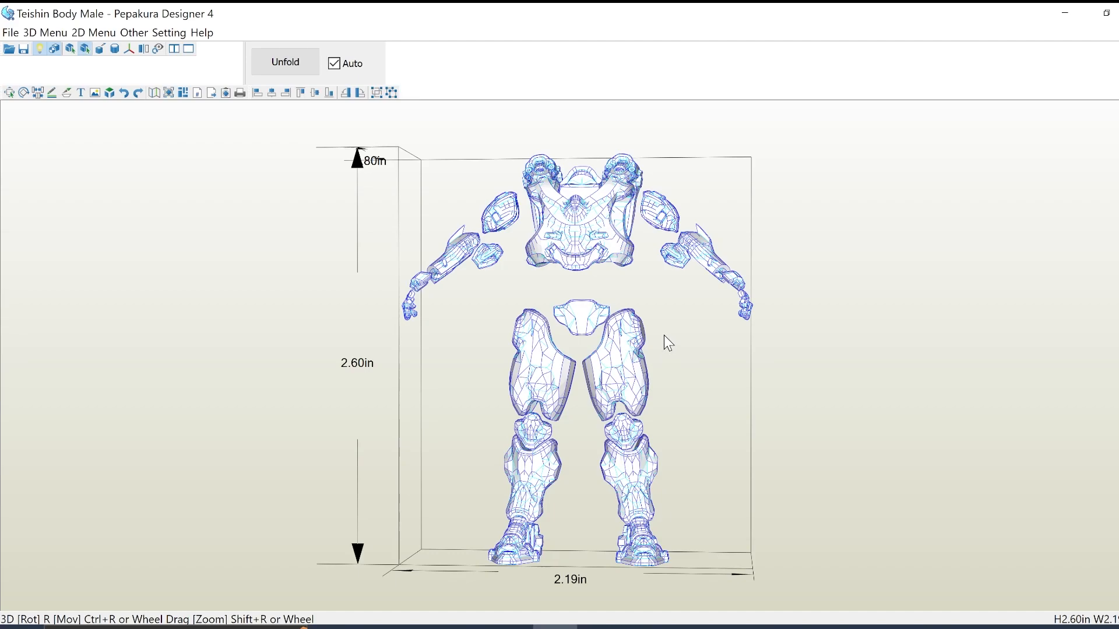
{"action": "left_click_drag", "start_coordinate": [663, 336], "coordinate": [664, 336]}
{"action": "right_click_drag", "start_coordinate": [664, 335], "coordinate": [663, 335]}
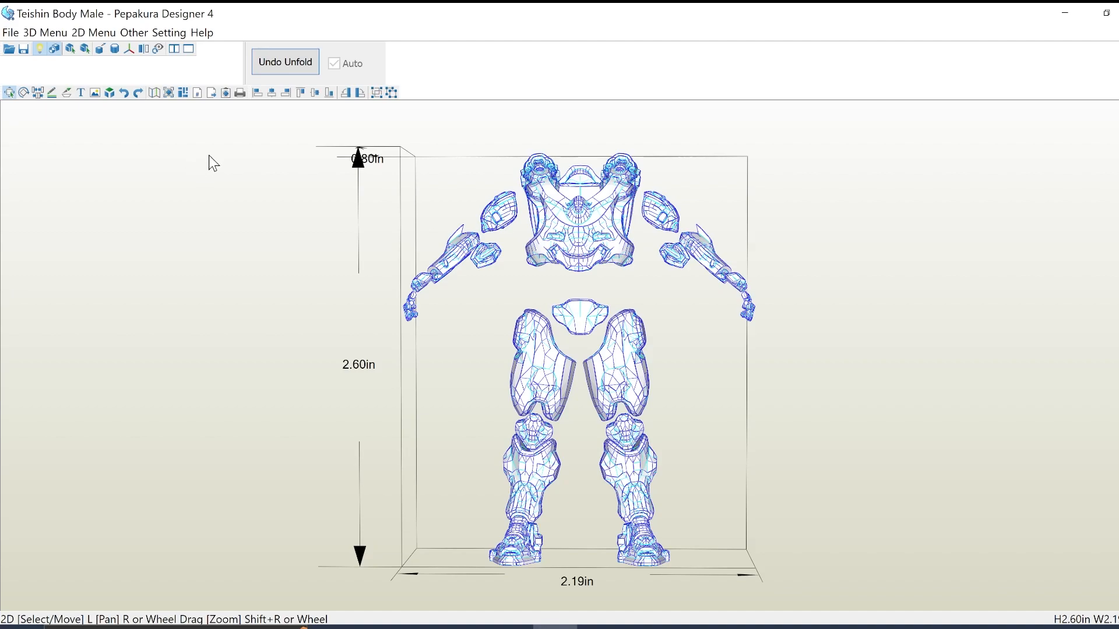
- Look through the export options for the one that outputs the 3D model with UV info as OBJ
{"action": "left_click", "coordinate": [12, 33]}
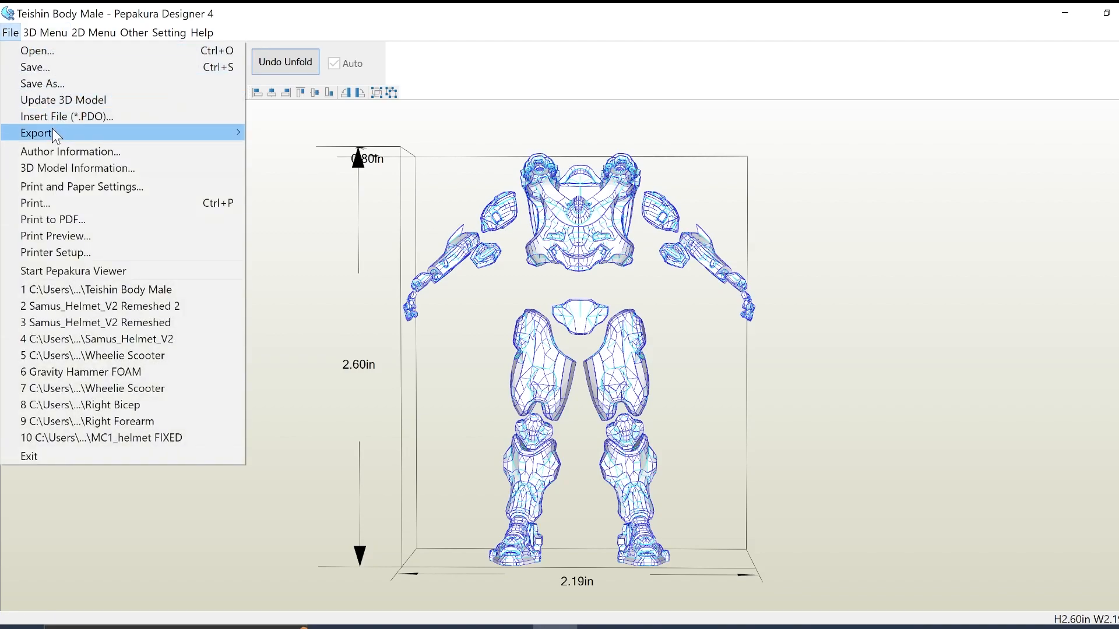
{"action": "mouse_move", "coordinate": [55, 134]}
{"action": "mouse_move", "coordinate": [347, 221]}
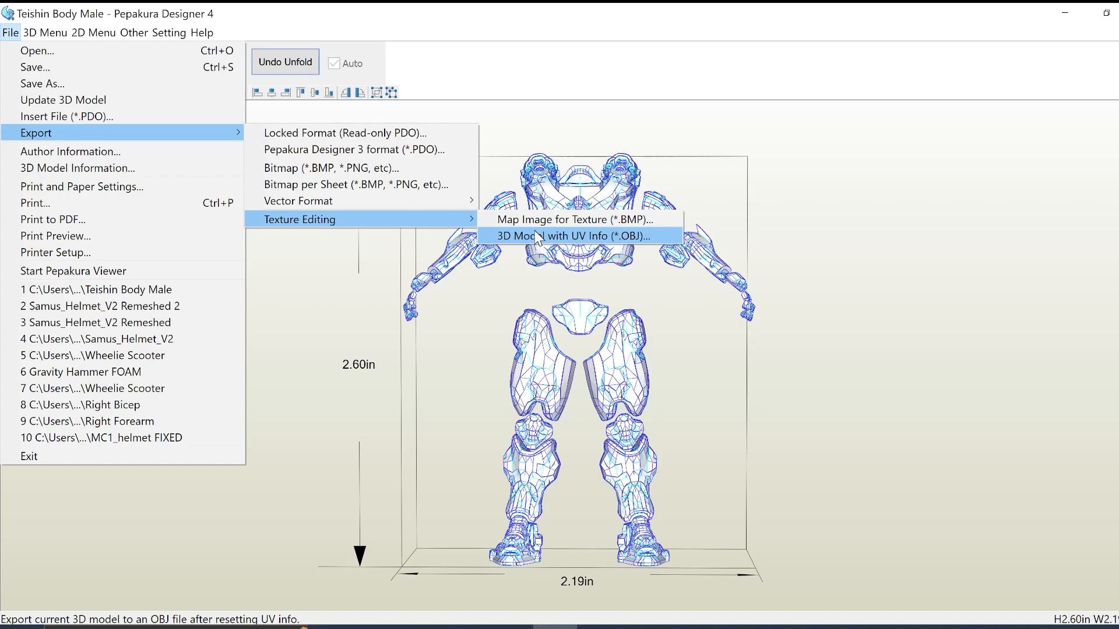
- Switch to Blender and delete the default cube from the new scene
{"action": "left_click", "coordinate": [1062, 14]}
{"action": "left_click", "coordinate": [1064, 13]}
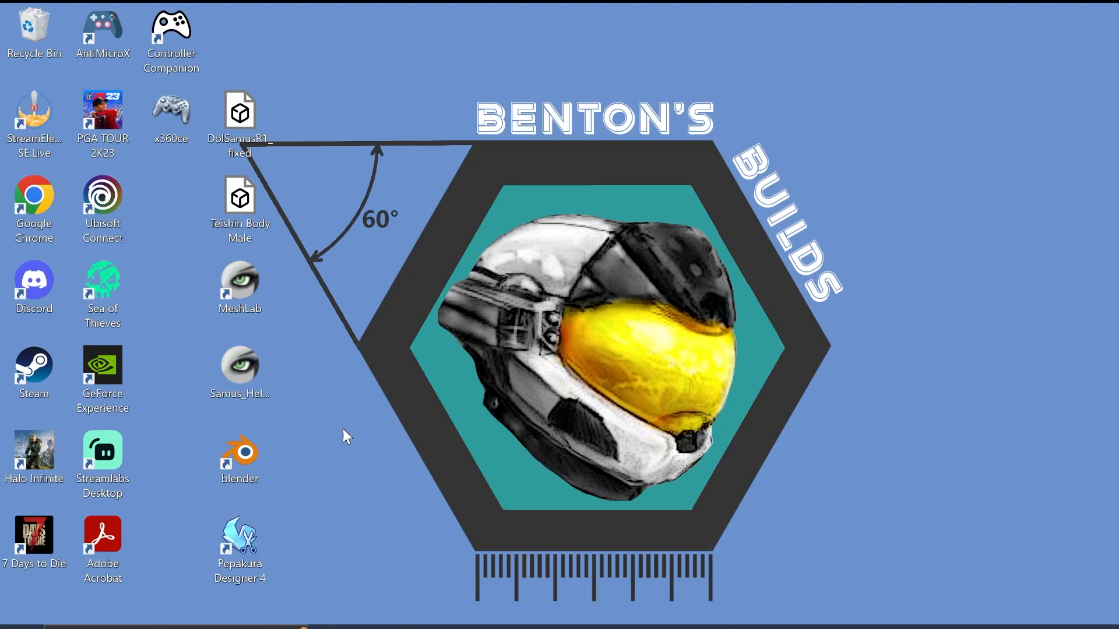
{"action": "double_click", "coordinate": [254, 448]}
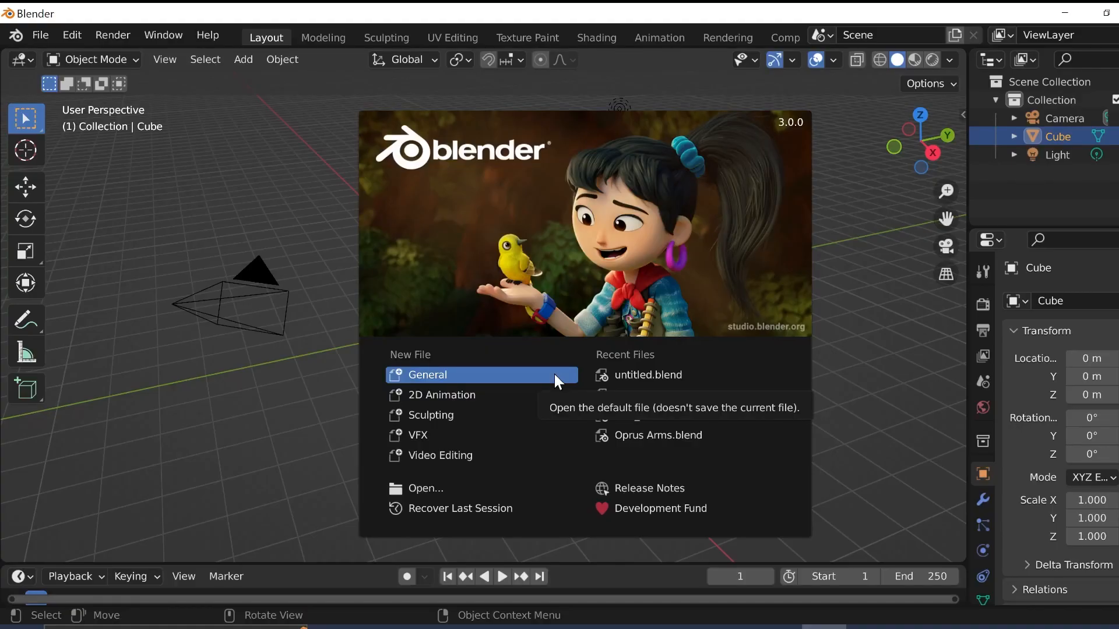
{"action": "left_click", "coordinate": [871, 252]}
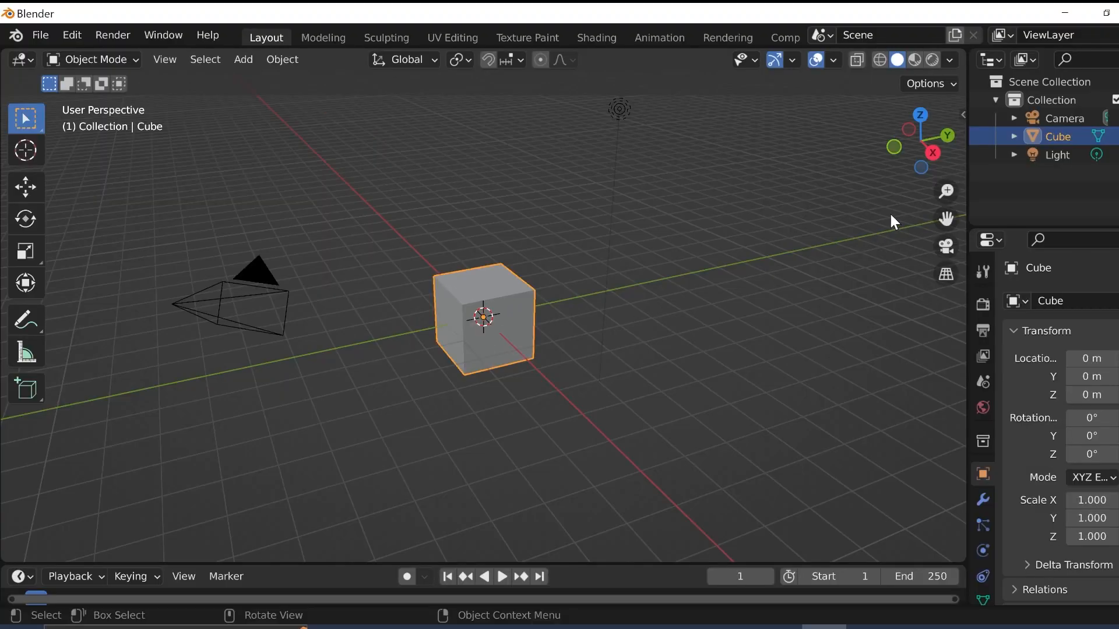
{"action": "right_click", "coordinate": [1061, 132]}
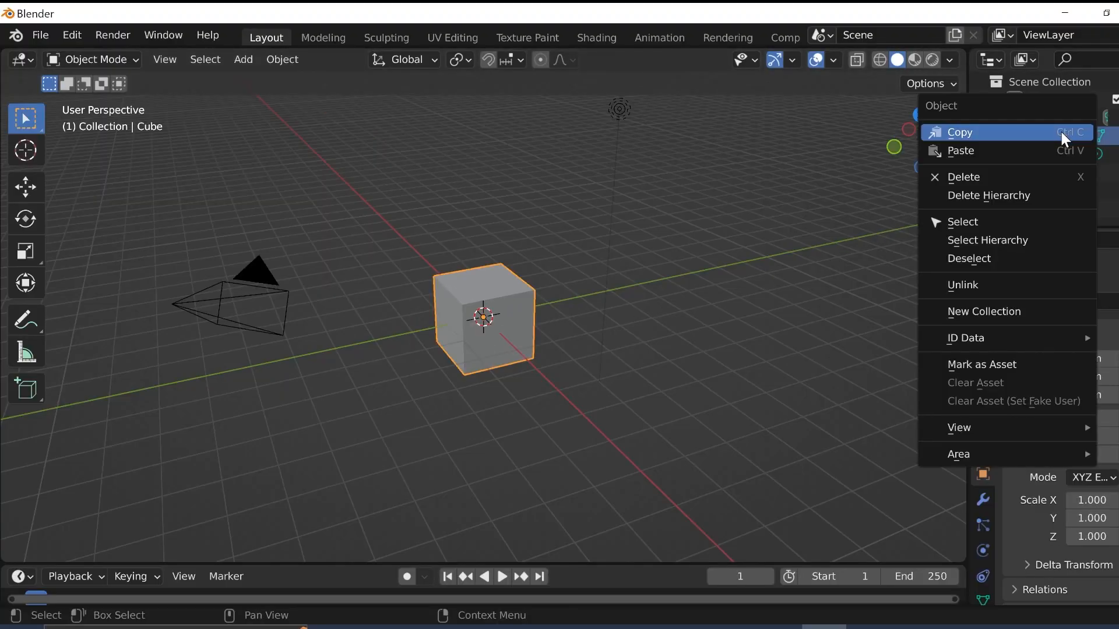
{"action": "left_click", "coordinate": [966, 179]}
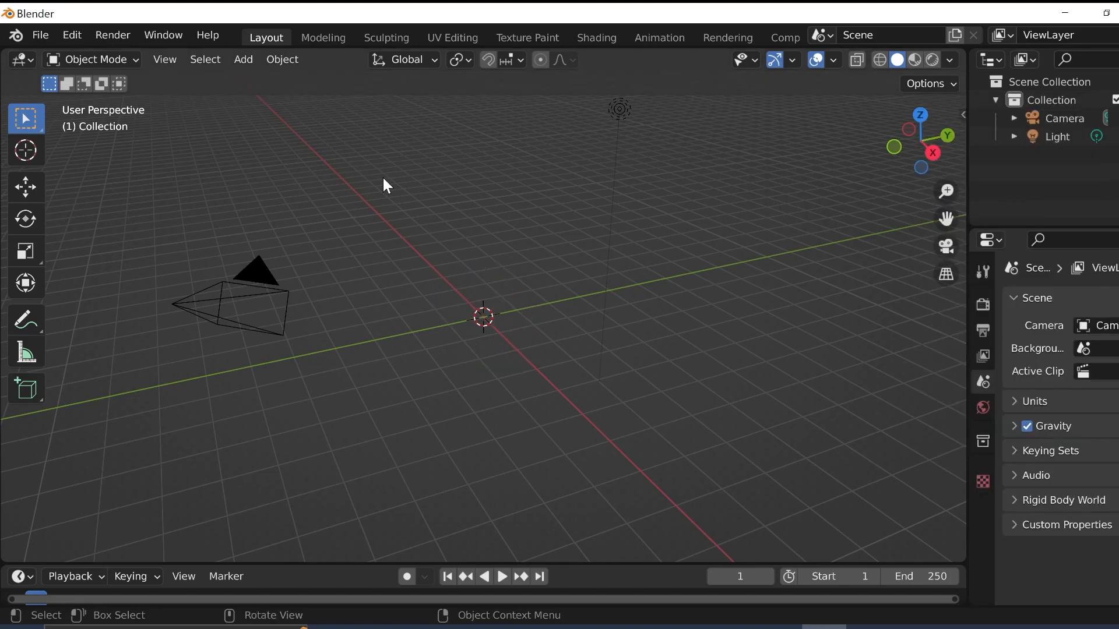
{"action": "left_click", "coordinate": [51, 36]}
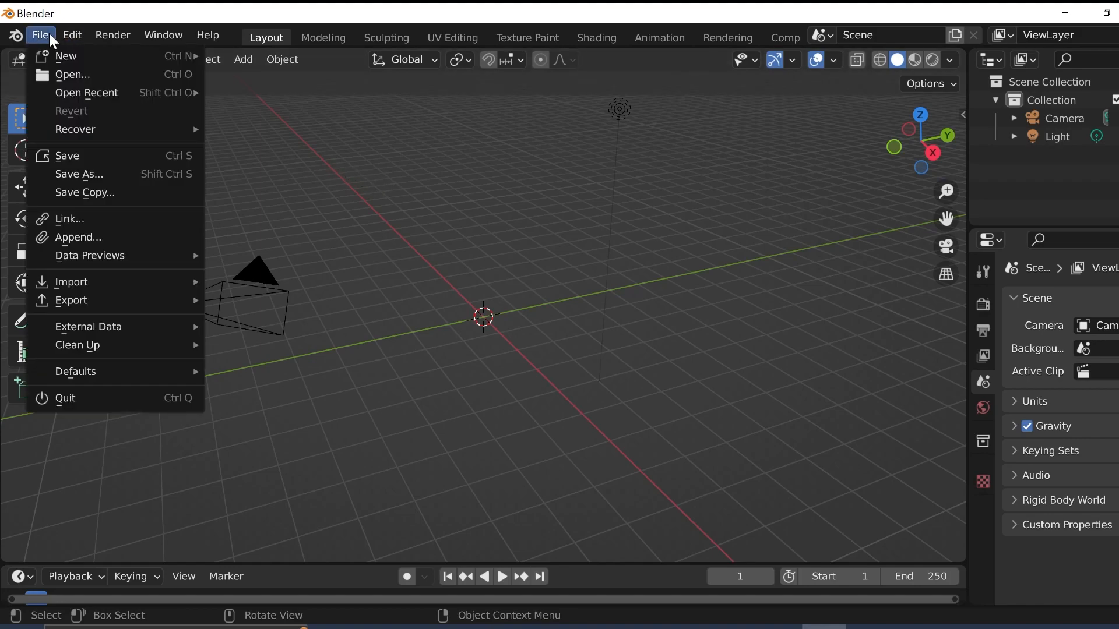
{"action": "mouse_move", "coordinate": [120, 303]}
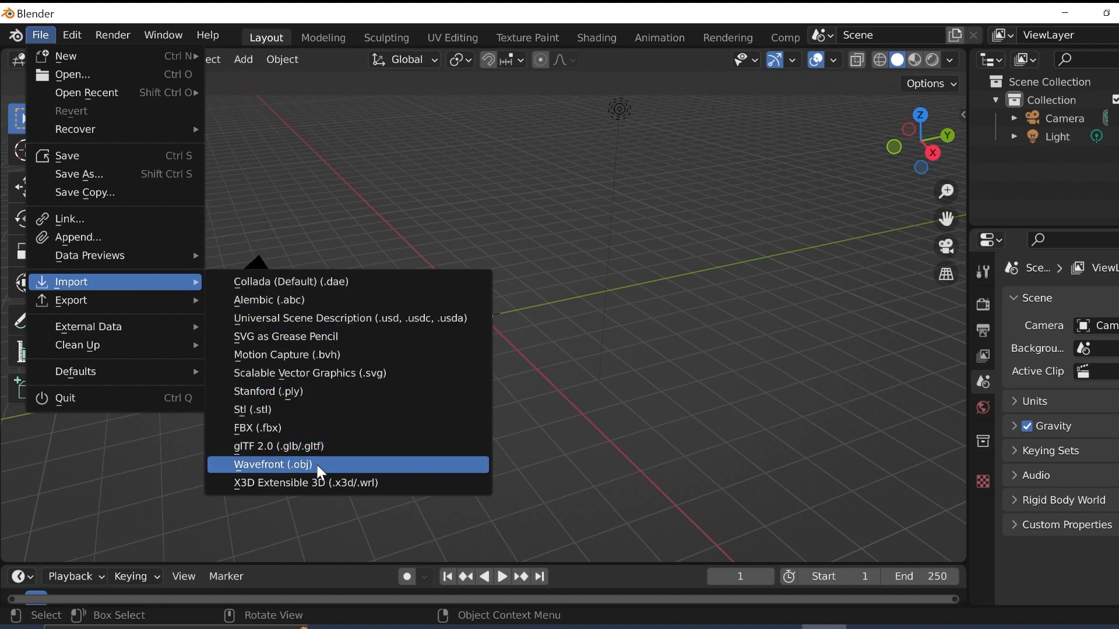
{"action": "left_click", "coordinate": [292, 411]}
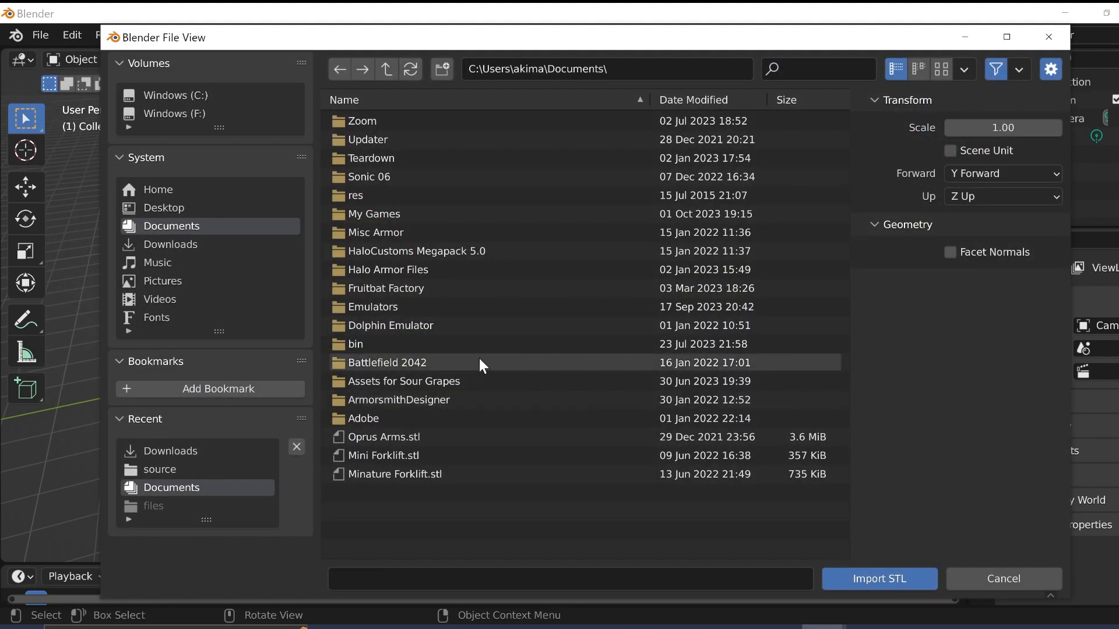
{"action": "left_click", "coordinate": [209, 210]}
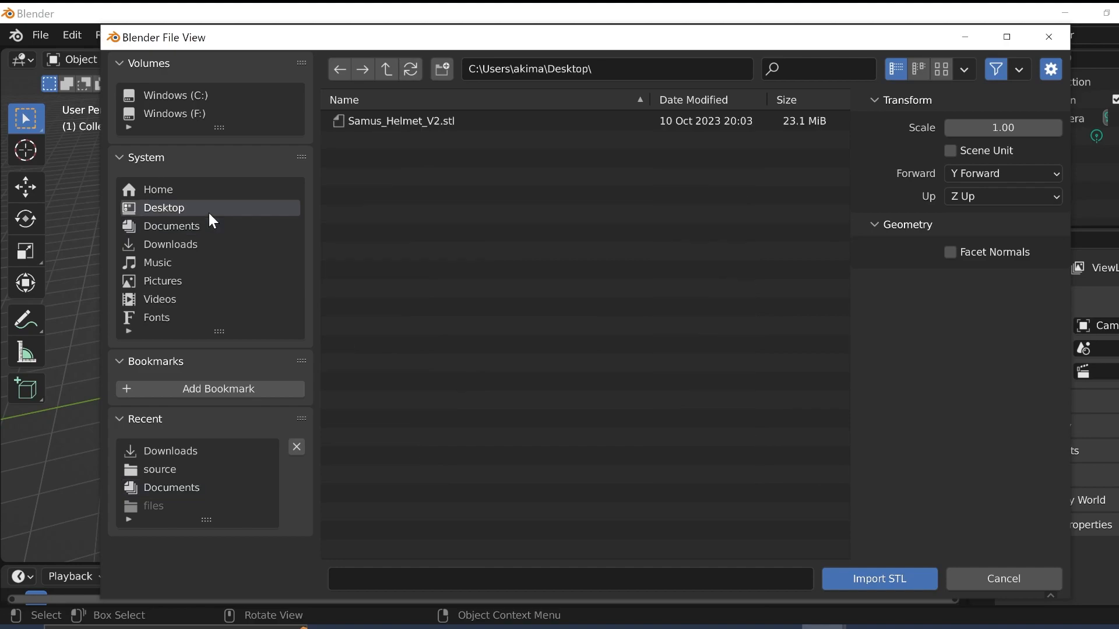
{"action": "left_click", "coordinate": [977, 579]}
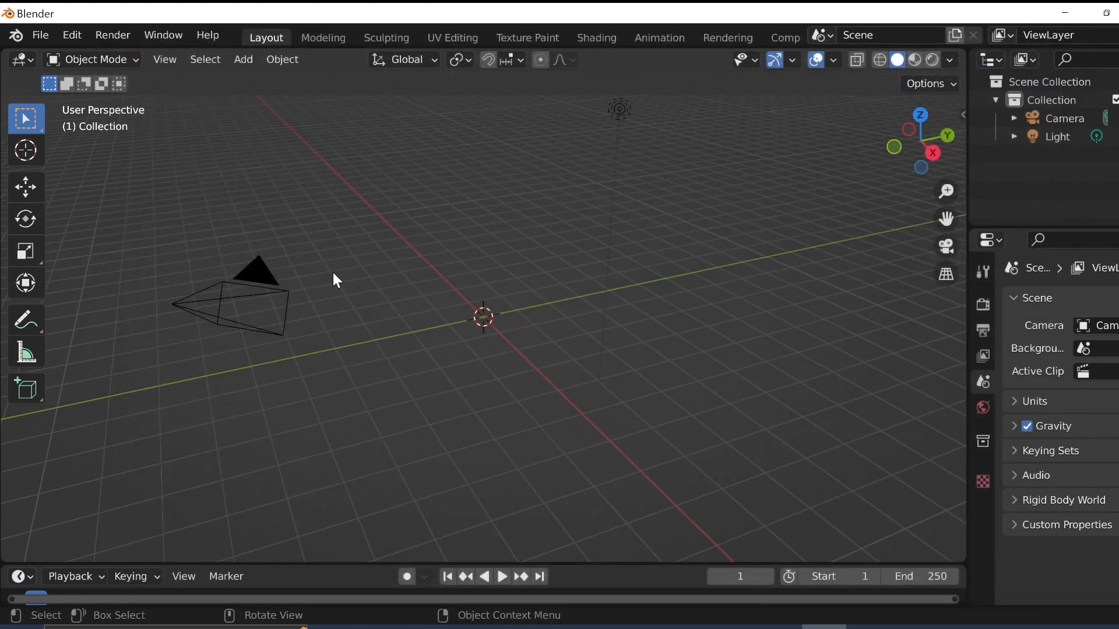
- Import Teishin Body Male.obj from the Desktop folder as a Wavefront OBJ
{"action": "left_click", "coordinate": [49, 33]}
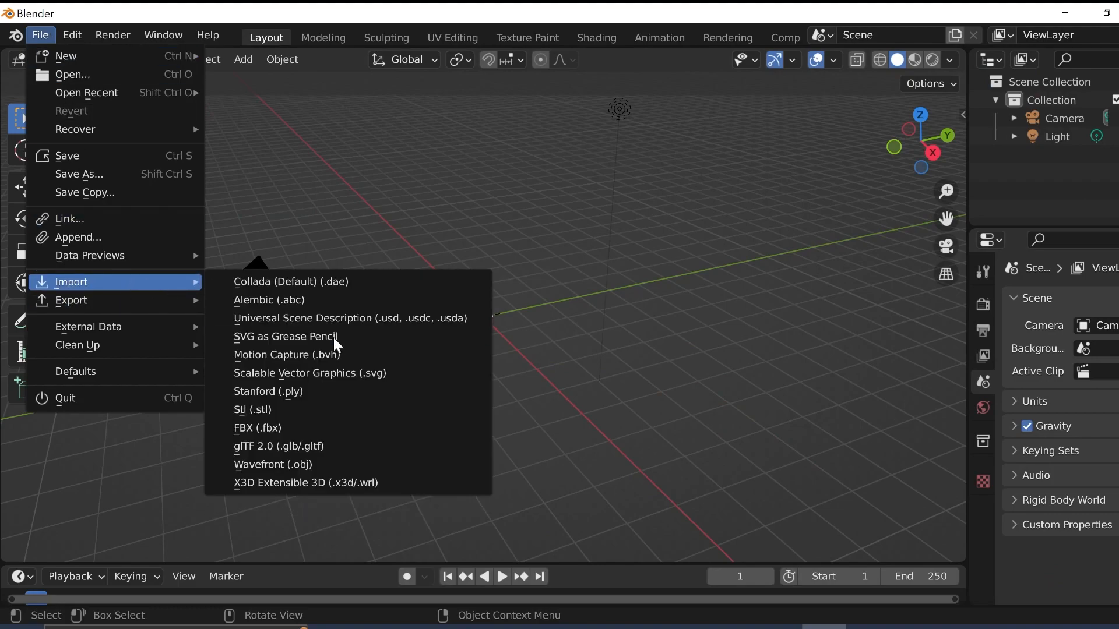
{"action": "left_click", "coordinate": [326, 460]}
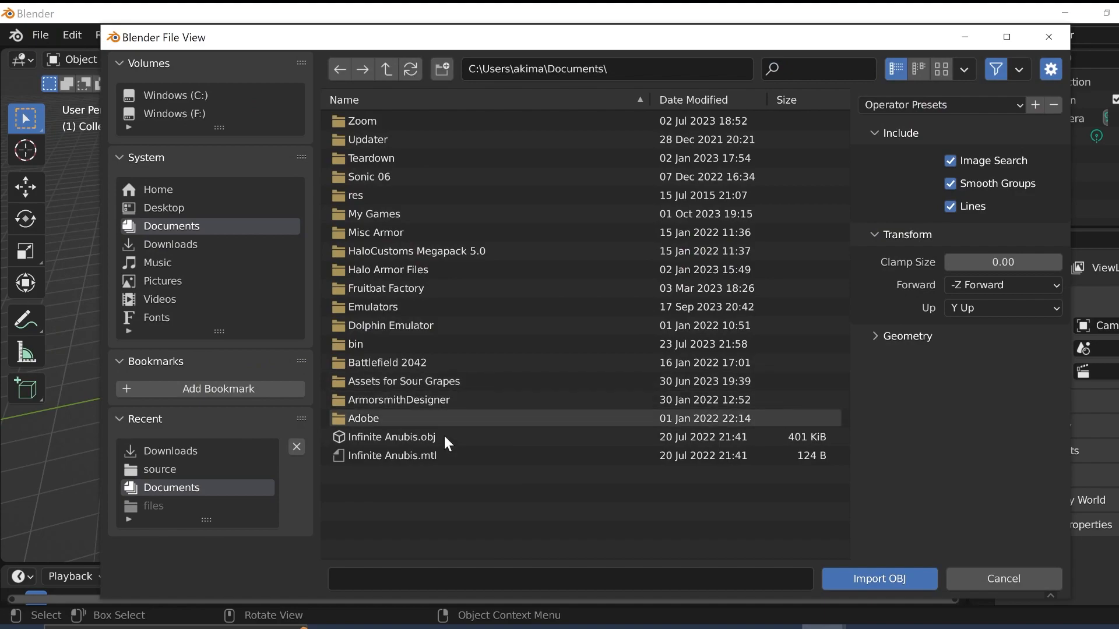
{"action": "left_click", "coordinate": [163, 209]}
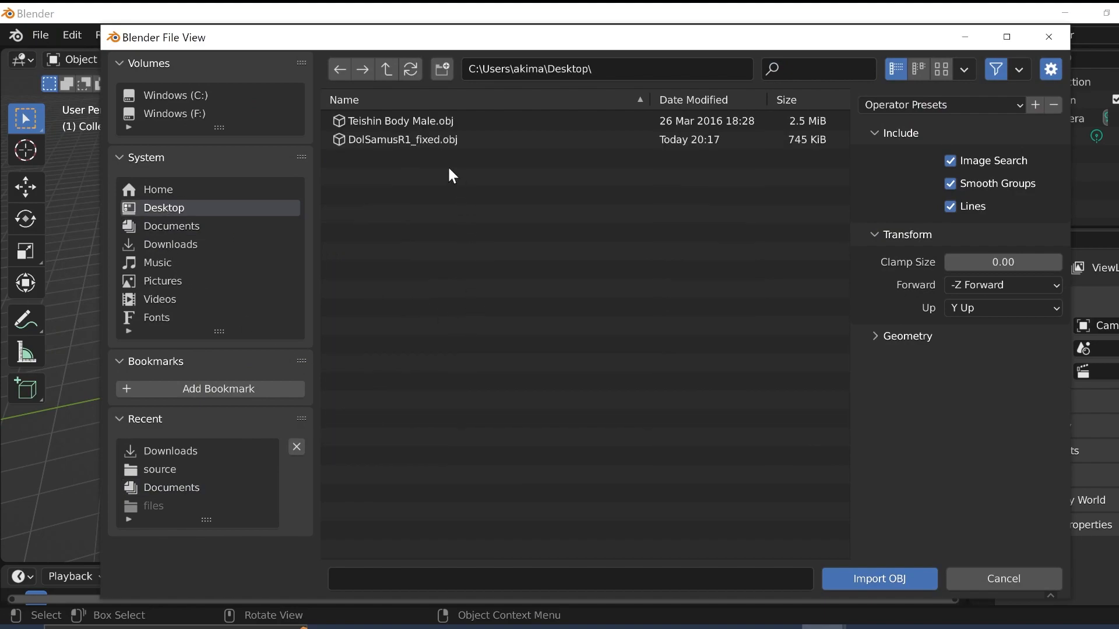
{"action": "left_click", "coordinate": [424, 120]}
{"action": "left_click", "coordinate": [878, 584]}
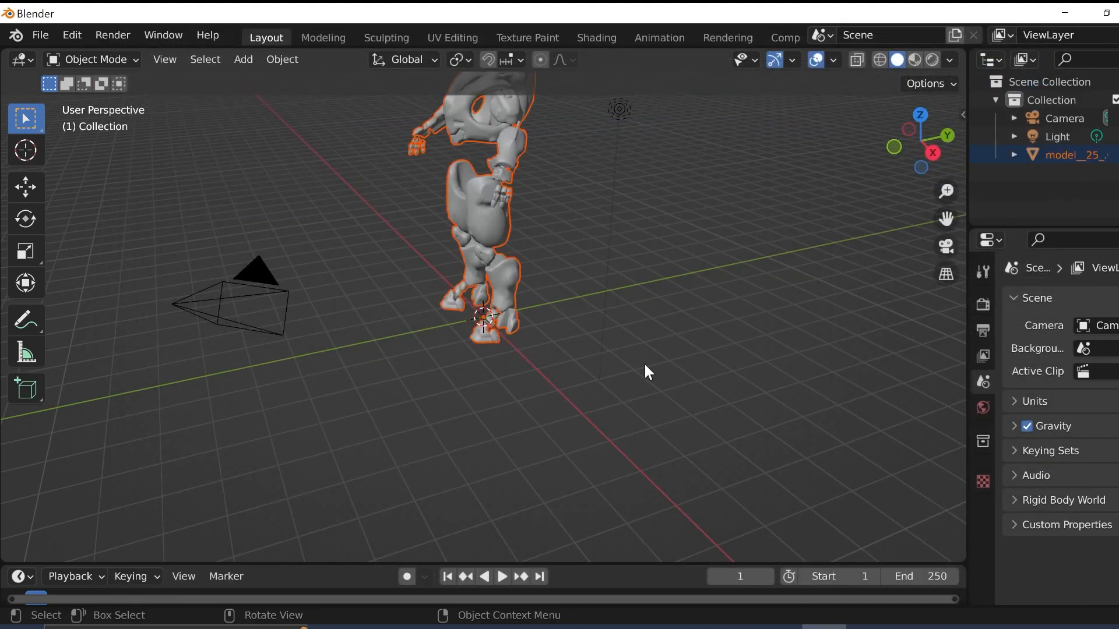
- Select the imported body armour model and enter Edit Mode on its mesh
{"action": "right_click", "coordinate": [523, 249]}
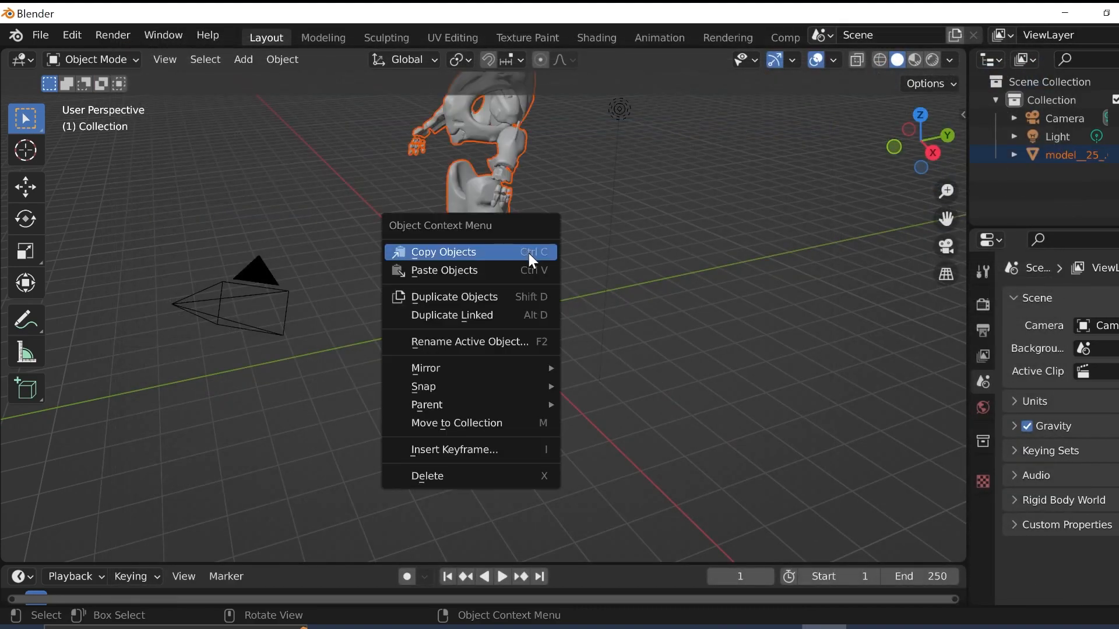
{"action": "mouse_move", "coordinate": [570, 198]}
{"action": "left_mouse_down"}
{"action": "mouse_move", "coordinate": [612, 213]}
{"action": "mouse_move", "coordinate": [573, 186]}
{"action": "left_mouse_up"}
{"action": "middle_click_drag", "start_coordinate": [548, 170], "coordinate": [656, 204]}
{"action": "middle_click_drag", "start_coordinate": [596, 267], "coordinate": [569, 187]}
{"action": "scroll", "coordinate": [568, 184], "scroll_direction": "up", "scroll_amount": 5}
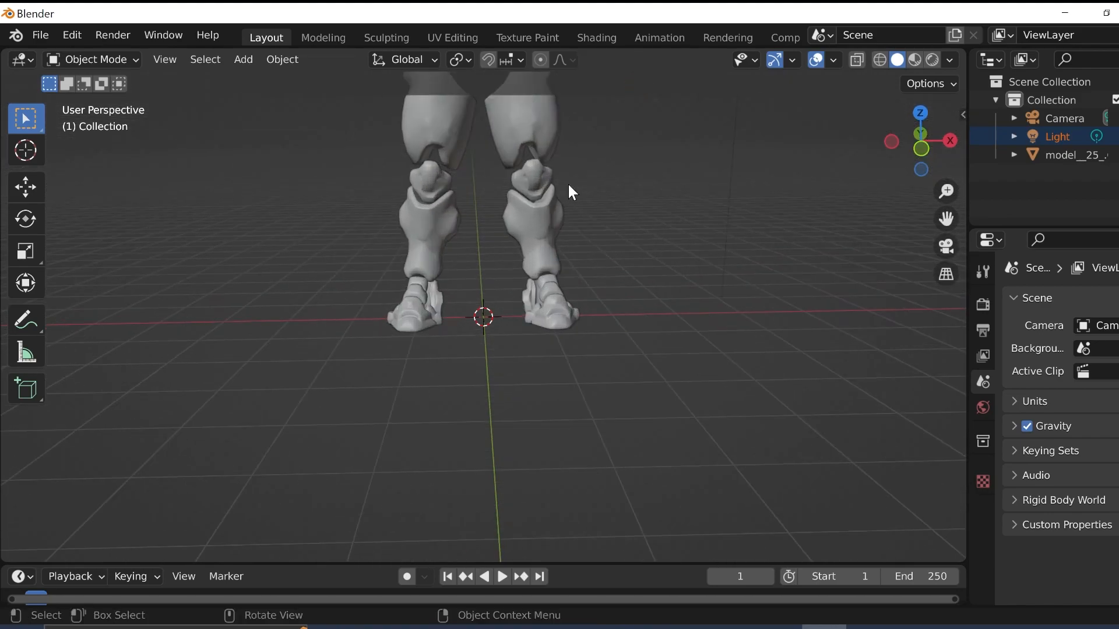
{"action": "mouse_move", "coordinate": [595, 164]}
{"action": "middle_mouse_down"}
{"action": "mouse_move", "coordinate": [564, 188]}
{"action": "mouse_move", "coordinate": [500, 205]}
{"action": "mouse_move", "coordinate": [592, 179]}
{"action": "middle_mouse_up"}
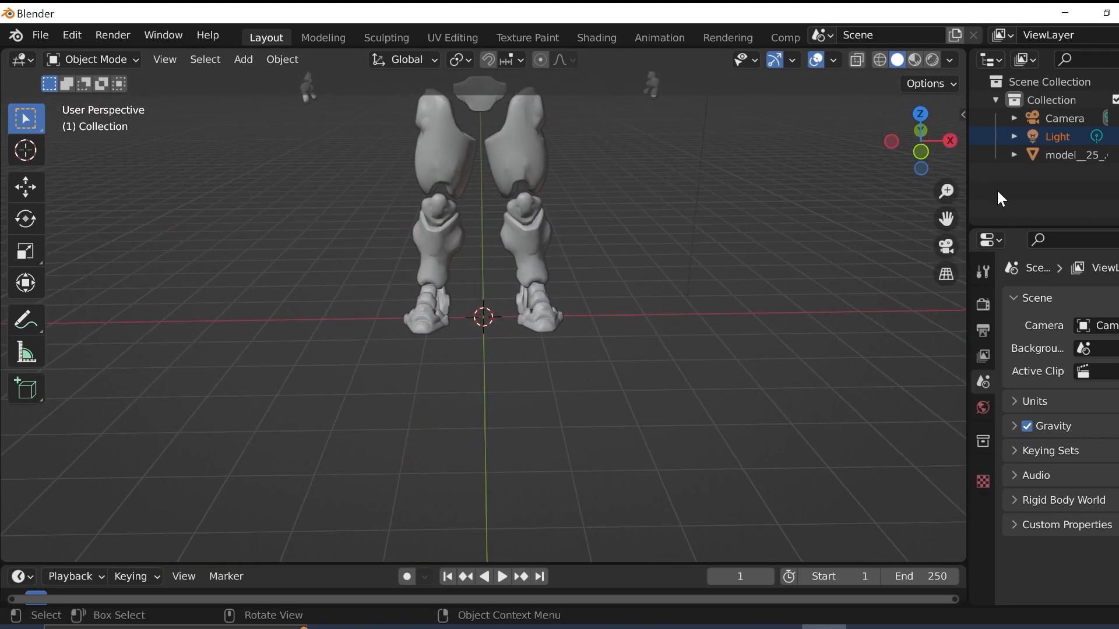
{"action": "left_click", "coordinate": [1074, 154]}
{"action": "scroll", "coordinate": [603, 188], "scroll_direction": "up", "scroll_amount": 2}
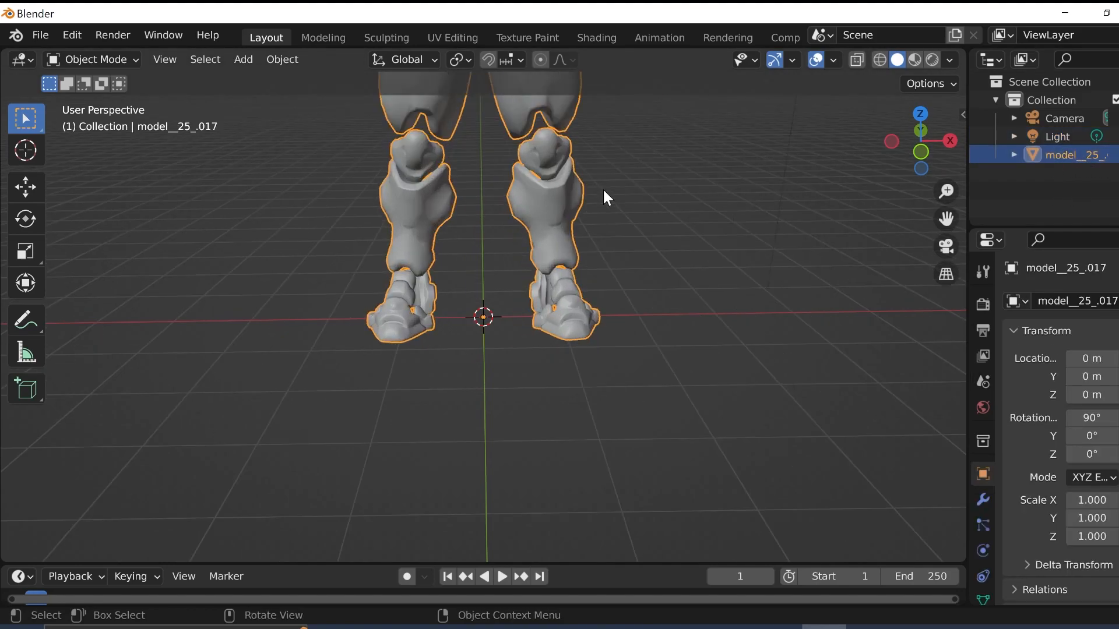
{"action": "scroll", "coordinate": [602, 188], "scroll_direction": "down", "scroll_amount": 3}
{"action": "middle_click_drag", "start_coordinate": [603, 187], "coordinate": [602, 160]}
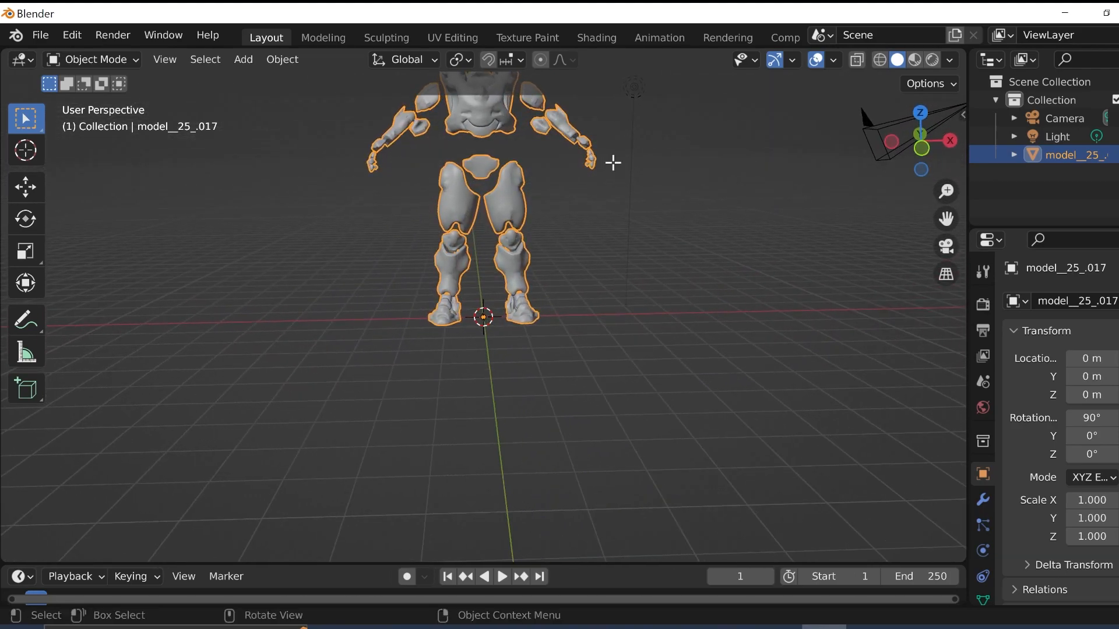
{"action": "key", "text": "Tab"}
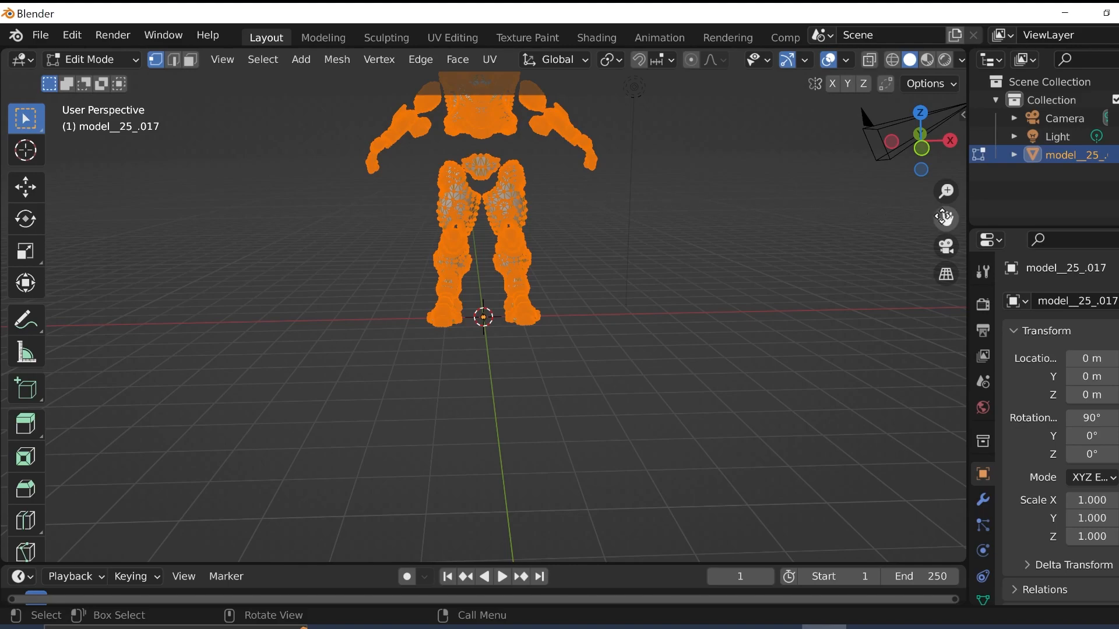
- Frame the whole armour body in the view and deselect all of its vertices
{"action": "left_click_drag", "start_coordinate": [944, 217], "coordinate": [957, 345]}
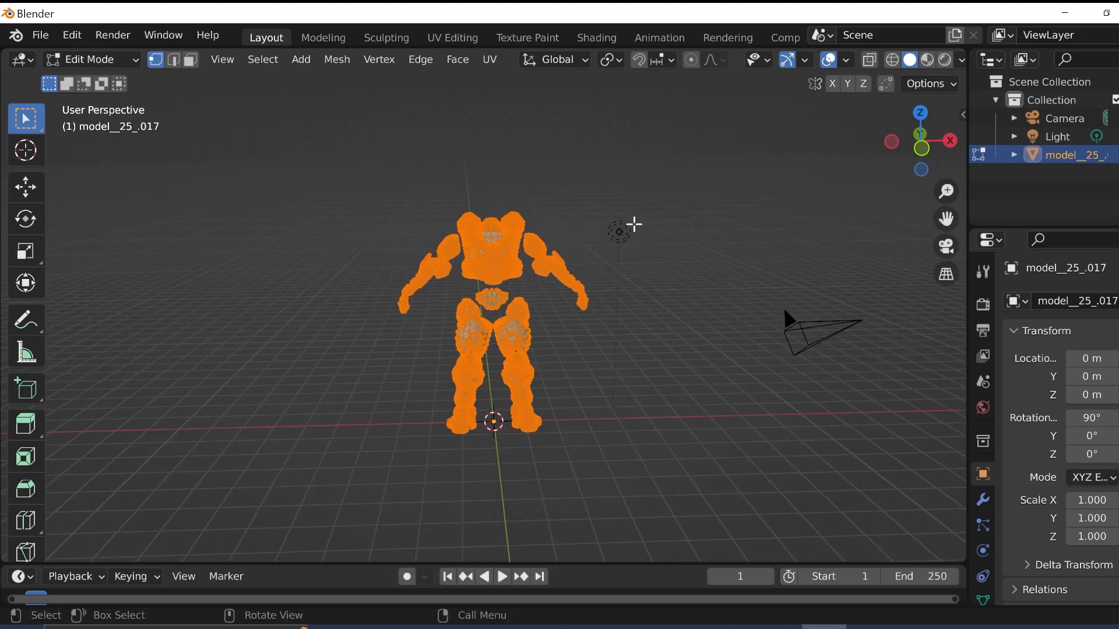
{"action": "scroll", "coordinate": [633, 224], "scroll_direction": "up", "scroll_amount": 3}
{"action": "scroll", "coordinate": [633, 224], "scroll_direction": "up", "scroll_amount": 1}
{"action": "scroll", "coordinate": [653, 206], "scroll_direction": "down", "scroll_amount": 1}
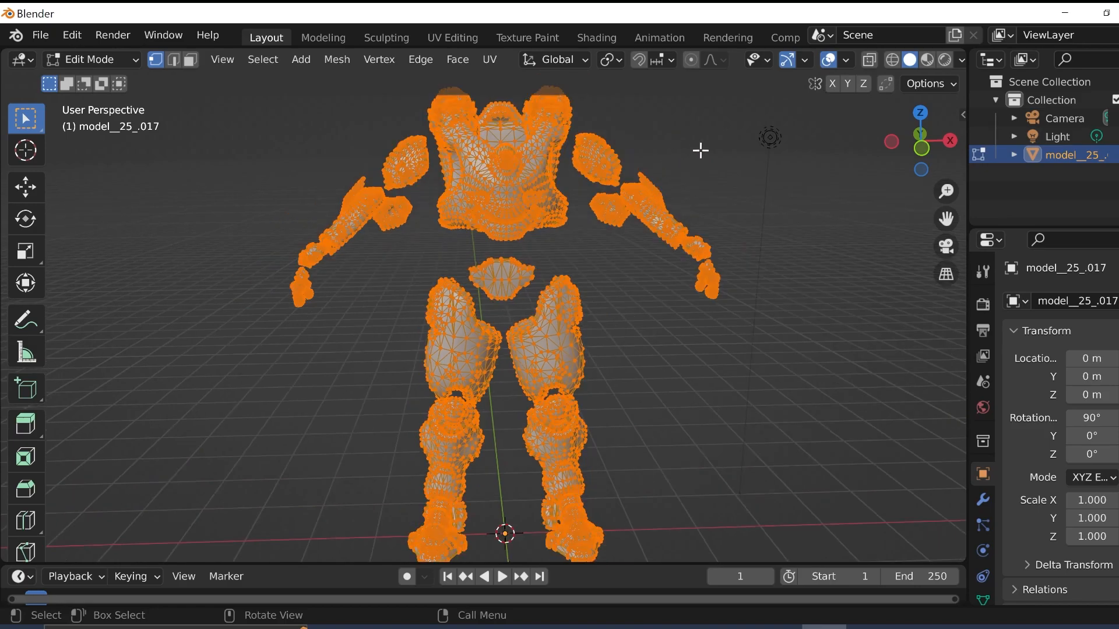
{"action": "key", "text": "alt+a"}
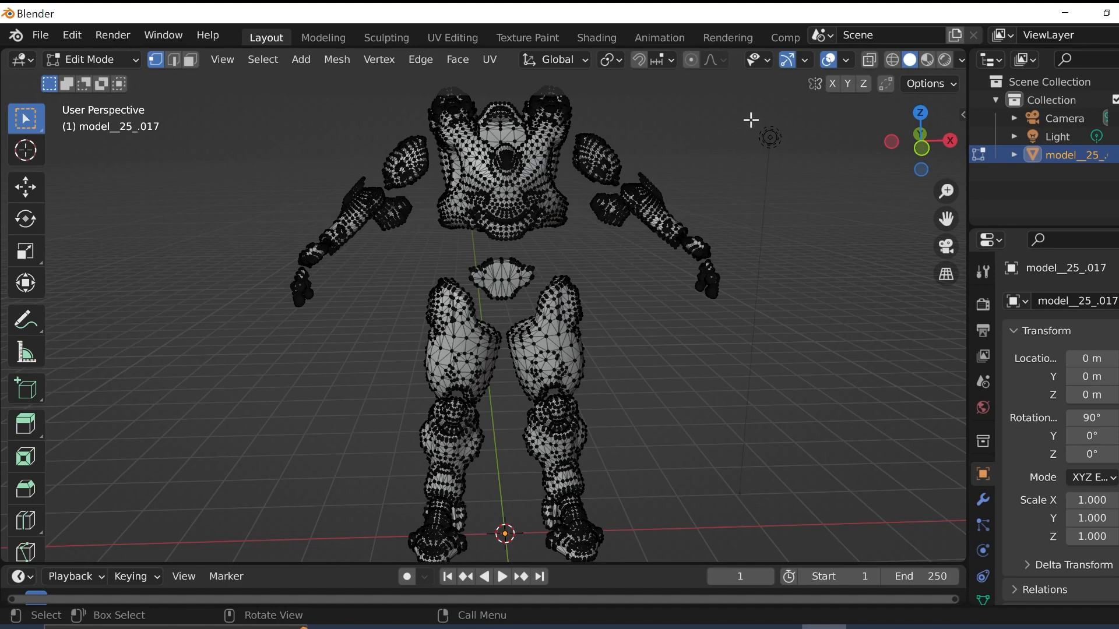
{"action": "left_click_drag", "start_coordinate": [750, 114], "coordinate": [631, 303]}
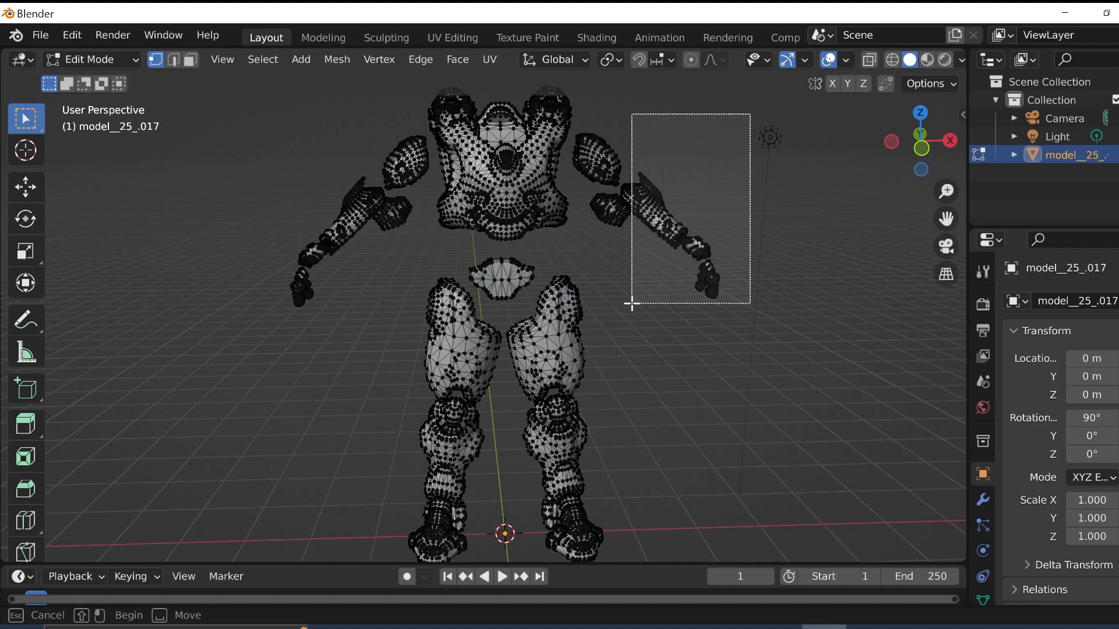
{"action": "mouse_move", "coordinate": [631, 304]}
{"action": "left_mouse_down"}
{"action": "mouse_move", "coordinate": [624, 286]}
{"action": "mouse_move", "coordinate": [637, 289]}
{"action": "left_mouse_up"}
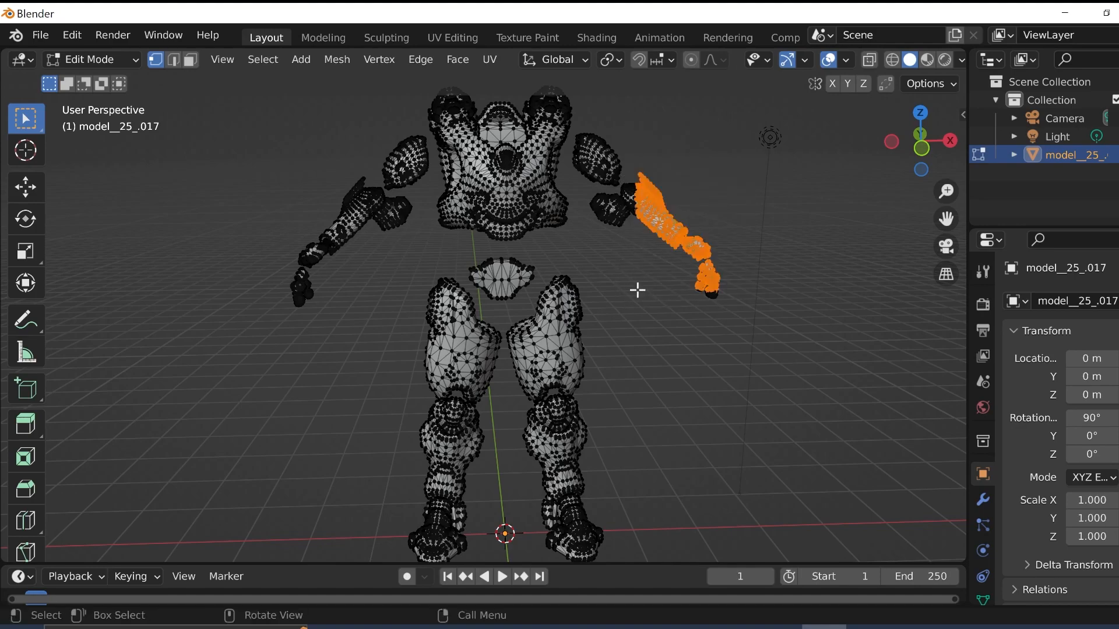
{"action": "left_click", "coordinate": [722, 152]}
{"action": "left_click_drag", "start_coordinate": [755, 83], "coordinate": [283, 269]}
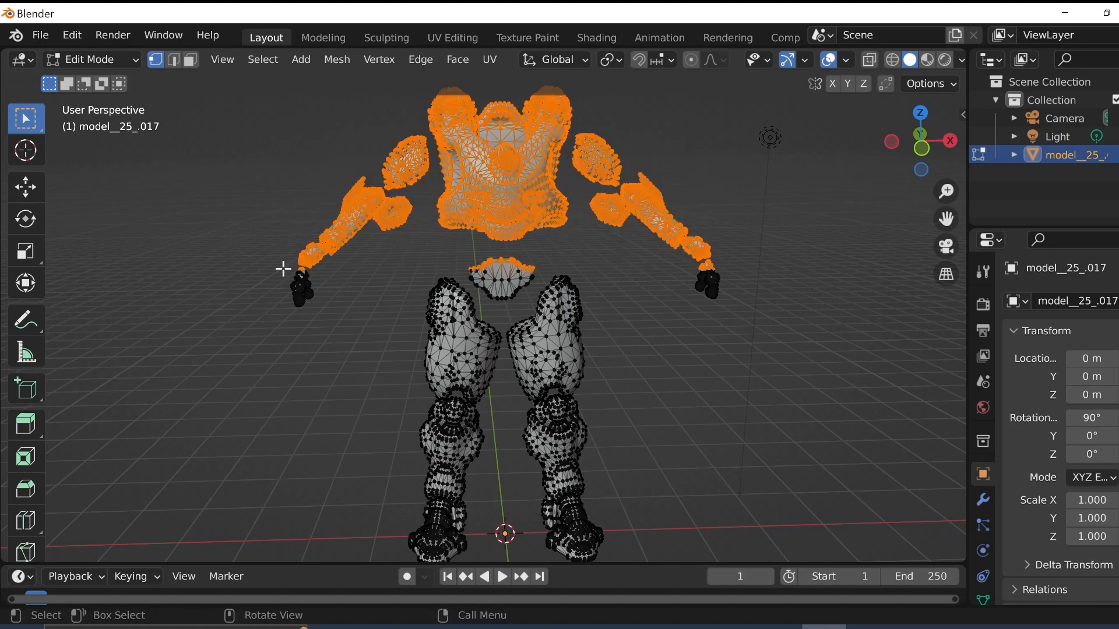
{"action": "middle_click_drag", "start_coordinate": [362, 270], "coordinate": [459, 255]}
{"action": "left_click", "coordinate": [570, 226]}
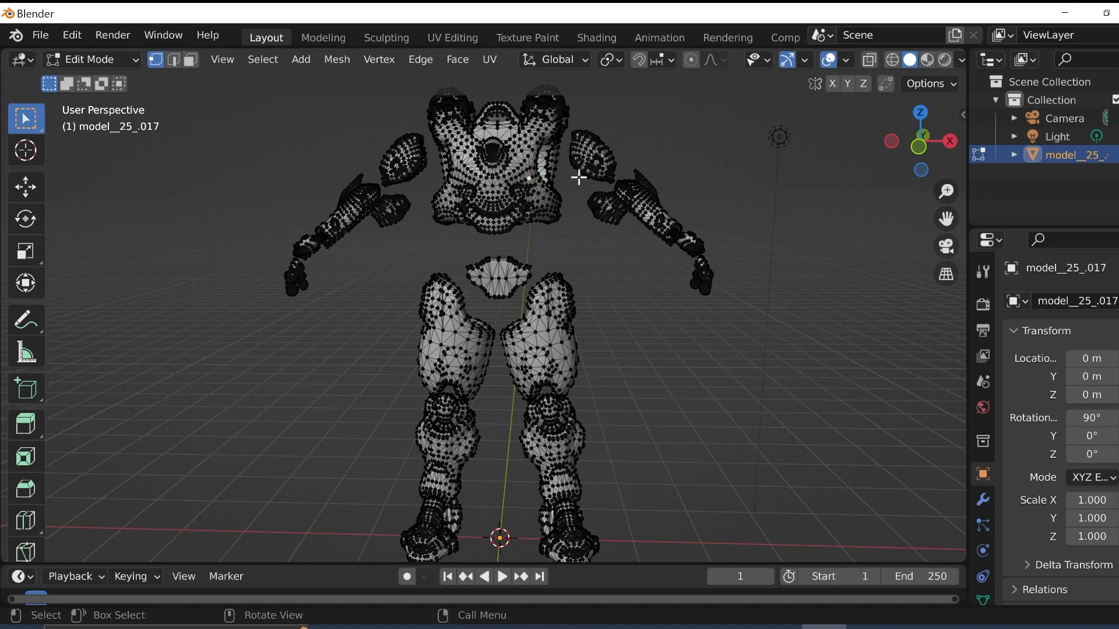
- Box-select the torso and both arms of the armour, down to just above the hands, and delete the selected vertices
{"action": "scroll", "coordinate": [728, 166], "scroll_direction": "up", "scroll_amount": 1}
{"action": "scroll", "coordinate": [728, 166], "scroll_direction": "down", "scroll_amount": 1}
{"action": "scroll", "coordinate": [738, 112], "scroll_direction": "down", "scroll_amount": 1}
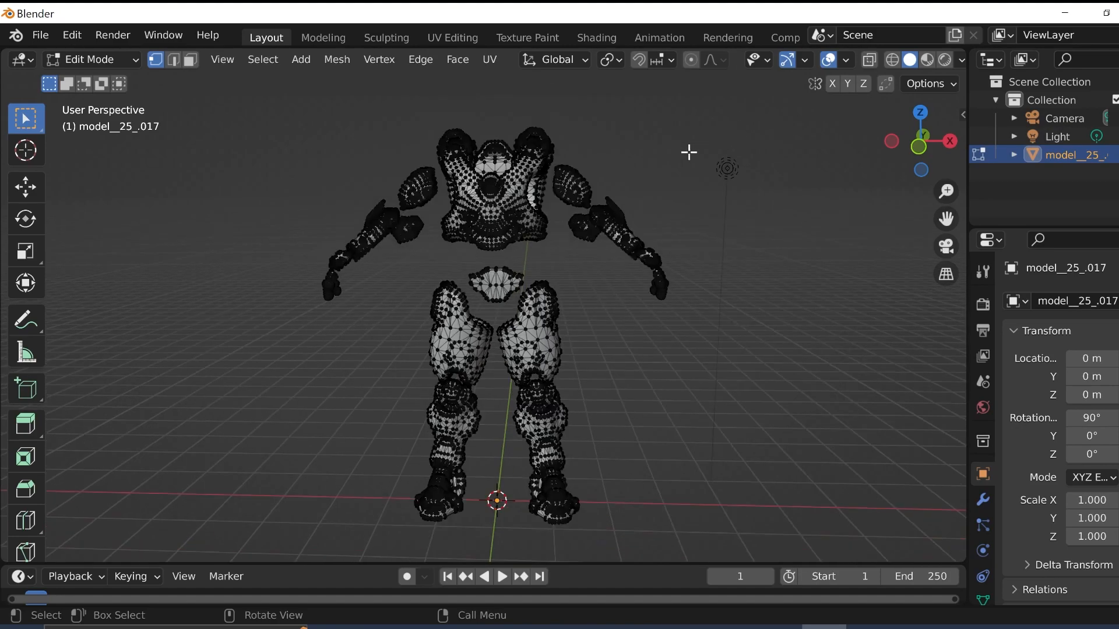
{"action": "scroll", "coordinate": [689, 152], "scroll_direction": "up", "scroll_amount": 1}
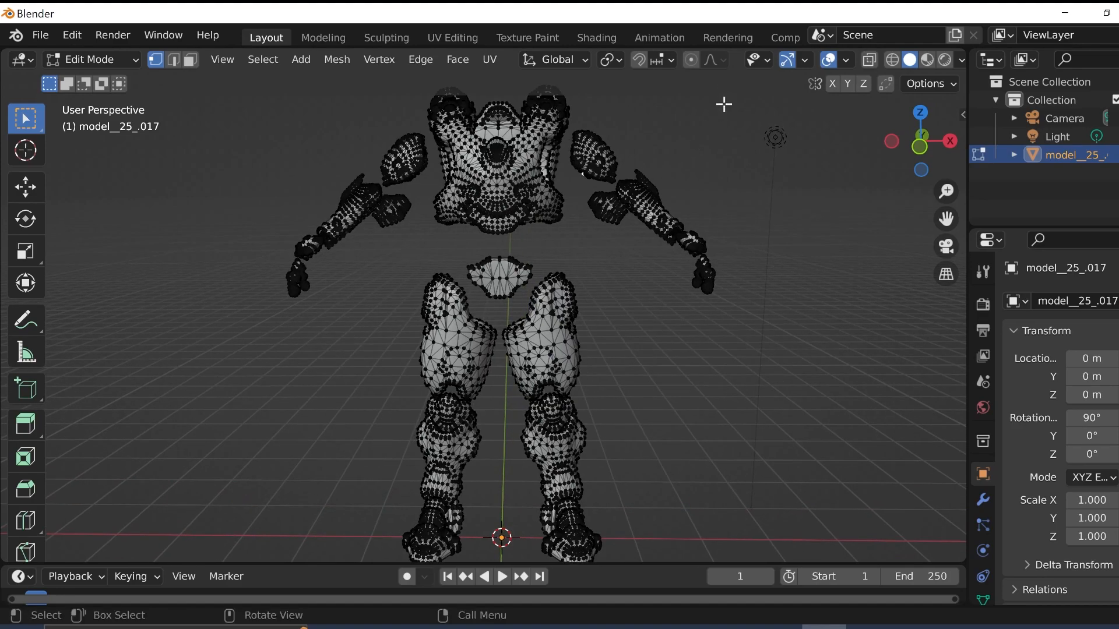
{"action": "scroll", "coordinate": [723, 101], "scroll_direction": "down", "scroll_amount": 1}
{"action": "left_click_drag", "start_coordinate": [698, 113], "coordinate": [324, 275]}
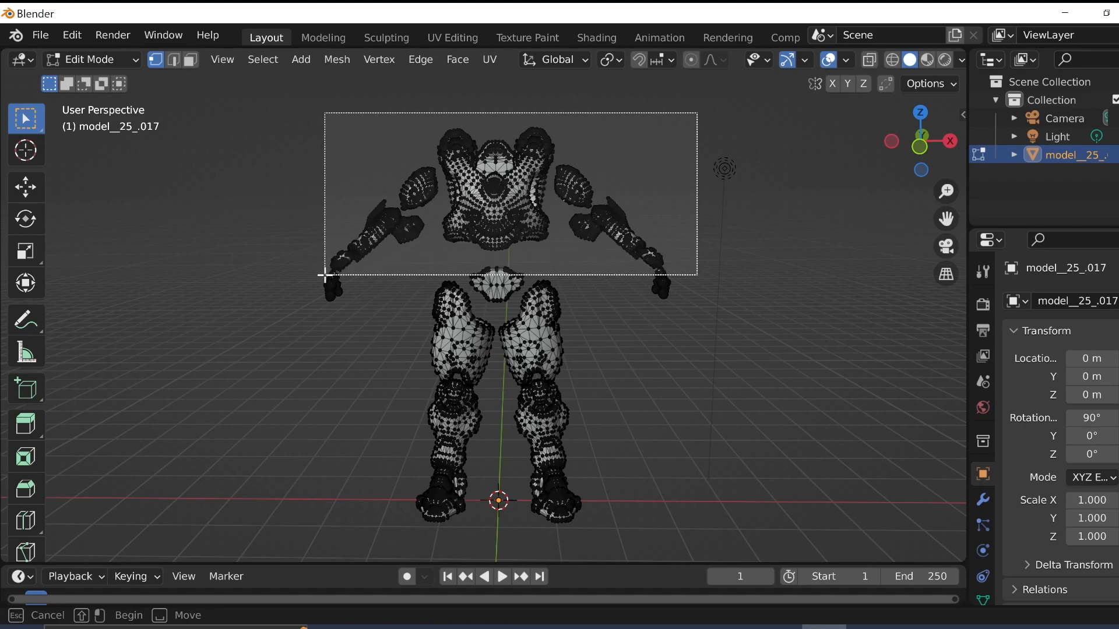
{"action": "left_click_drag", "start_coordinate": [325, 276], "coordinate": [325, 275]}
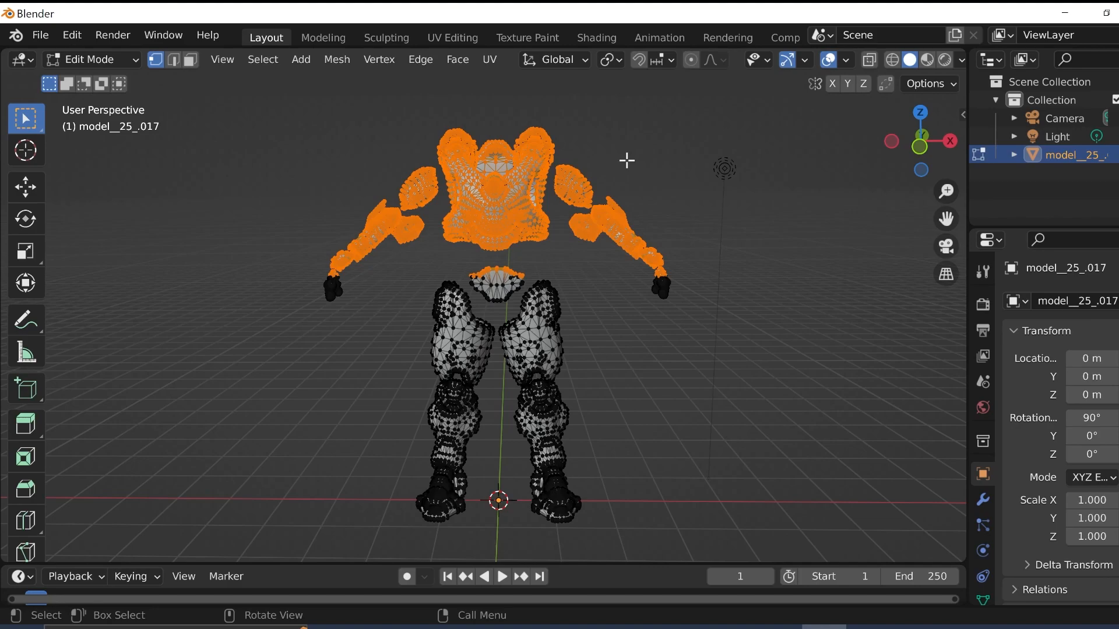
{"action": "key", "text": "x"}
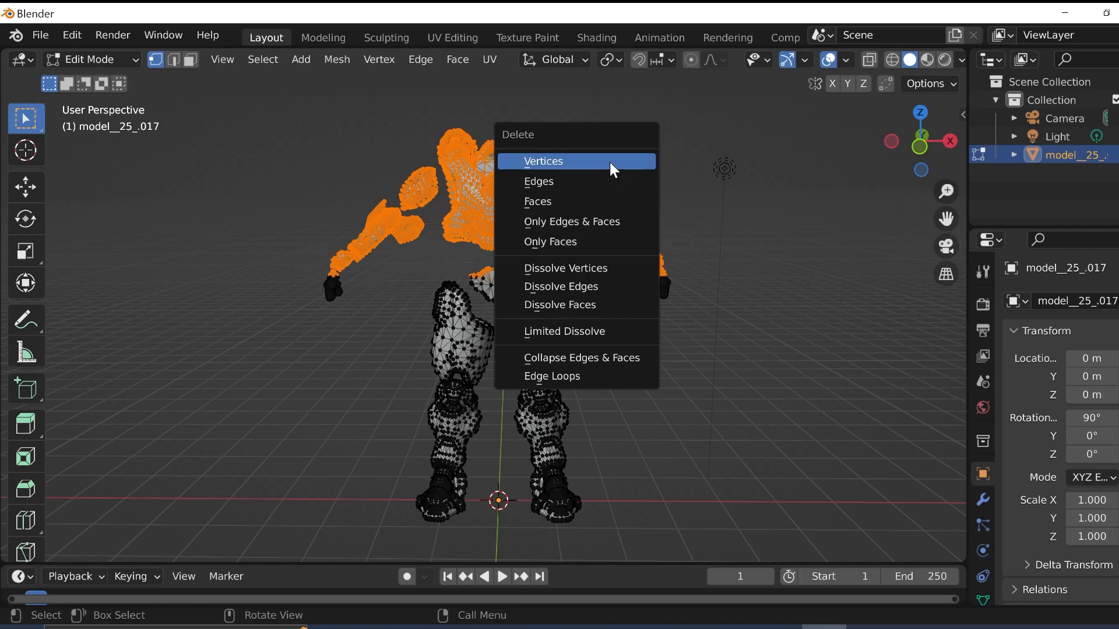
{"action": "left_click", "coordinate": [610, 159]}
- Delete the remaining rear vertices of the torso and arms in repeated box selections, leaving the hands and everything below the waist
{"action": "mouse_move", "coordinate": [564, 193]}
{"action": "middle_mouse_down"}
{"action": "mouse_move", "coordinate": [420, 218]}
{"action": "mouse_move", "coordinate": [731, 272]}
{"action": "mouse_move", "coordinate": [751, 240]}
{"action": "mouse_move", "coordinate": [729, 220]}
{"action": "mouse_move", "coordinate": [472, 214]}
{"action": "mouse_move", "coordinate": [461, 224]}
{"action": "mouse_move", "coordinate": [567, 186]}
{"action": "middle_mouse_up"}
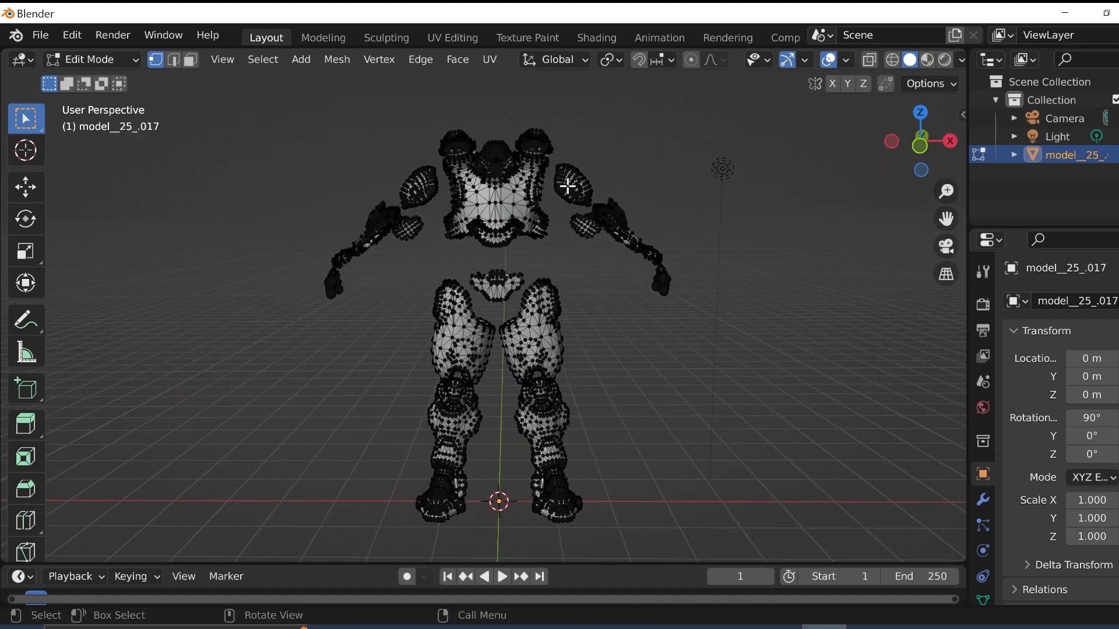
{"action": "left_click_drag", "start_coordinate": [700, 109], "coordinate": [309, 268]}
{"action": "key", "text": "x"}
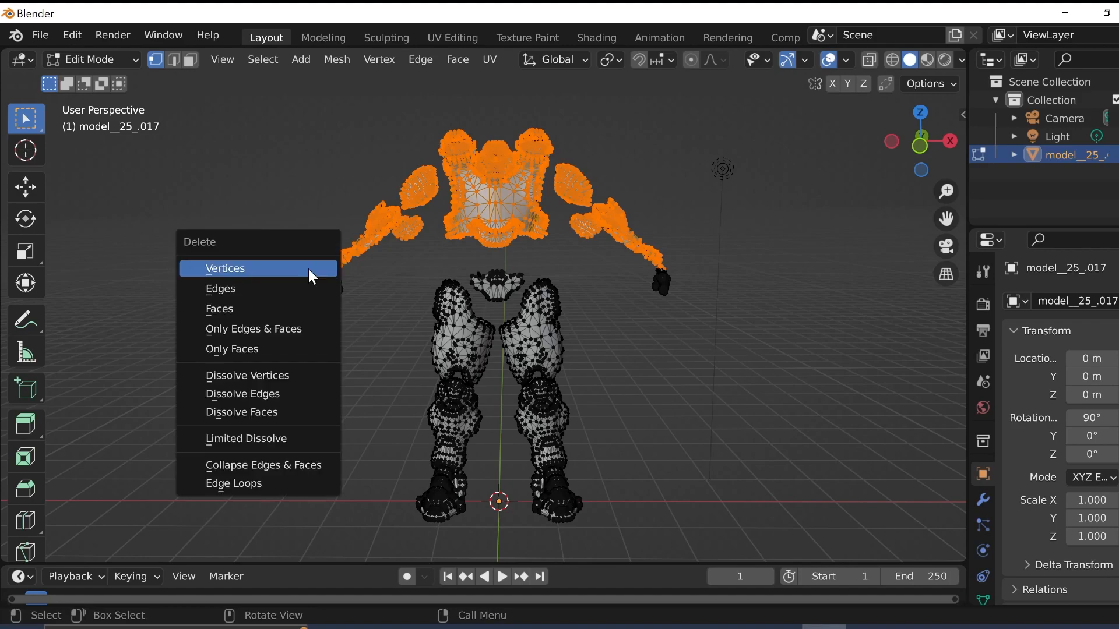
{"action": "left_click", "coordinate": [284, 279]}
{"action": "left_click_drag", "start_coordinate": [679, 108], "coordinate": [338, 263]}
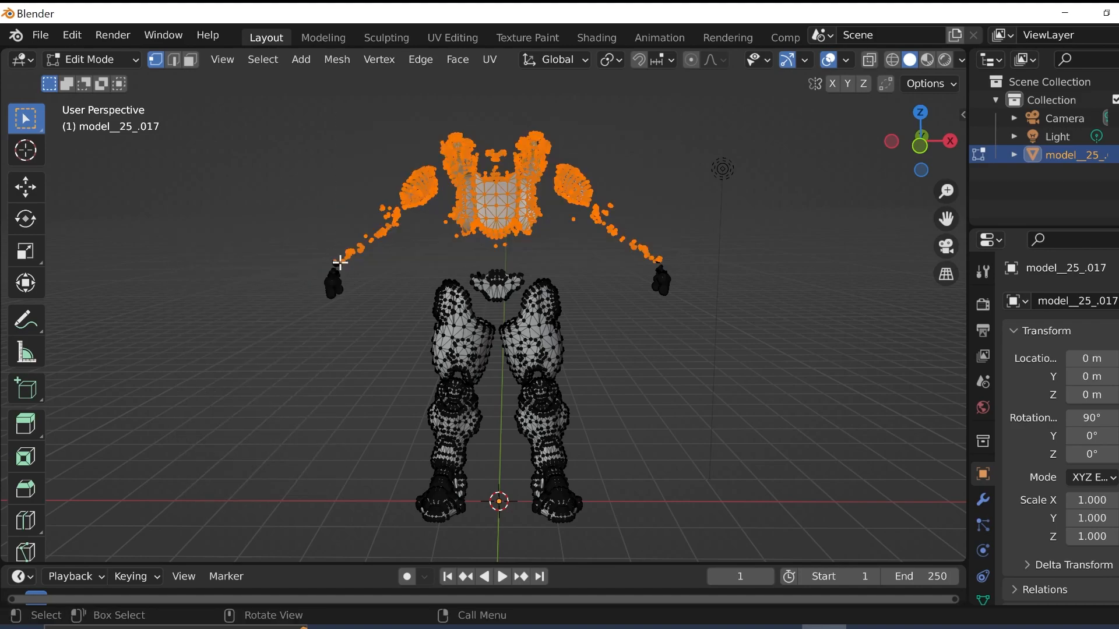
{"action": "key", "text": "x"}
{"action": "left_click", "coordinate": [342, 263]}
{"action": "left_click_drag", "start_coordinate": [669, 114], "coordinate": [321, 261]}
{"action": "key", "text": "x"}
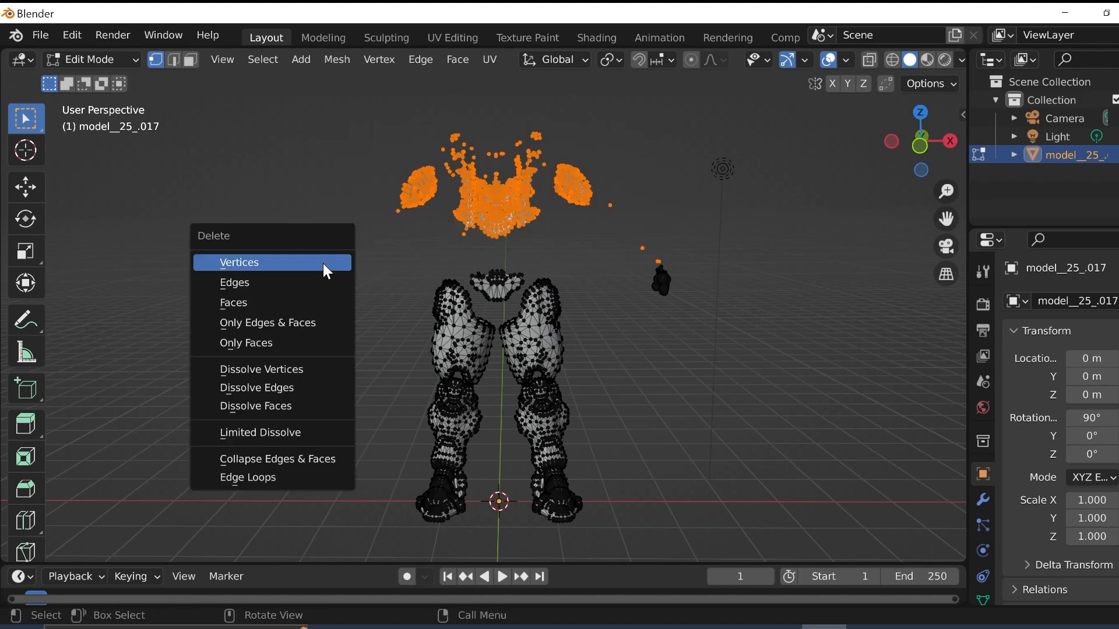
{"action": "left_click", "coordinate": [327, 260]}
{"action": "left_click_drag", "start_coordinate": [650, 122], "coordinate": [366, 258]}
{"action": "key", "text": "x"}
{"action": "left_click", "coordinate": [367, 259]}
{"action": "left_click_drag", "start_coordinate": [624, 140], "coordinate": [392, 229]}
{"action": "key", "text": "x"}
{"action": "left_click", "coordinate": [395, 233]}
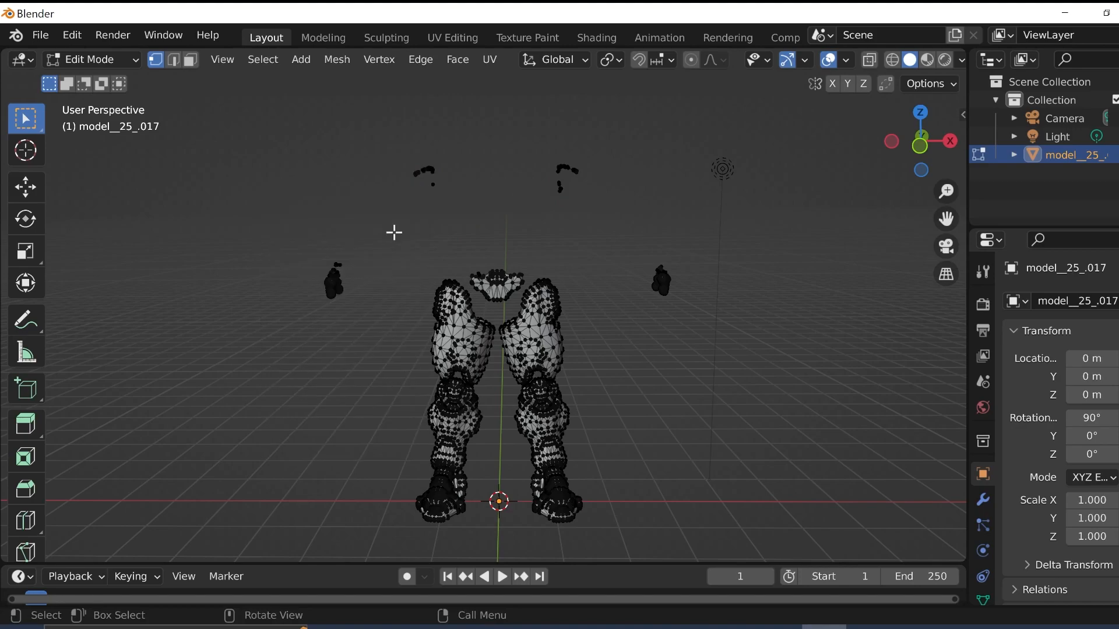
{"action": "key", "text": "ctrl+z"}
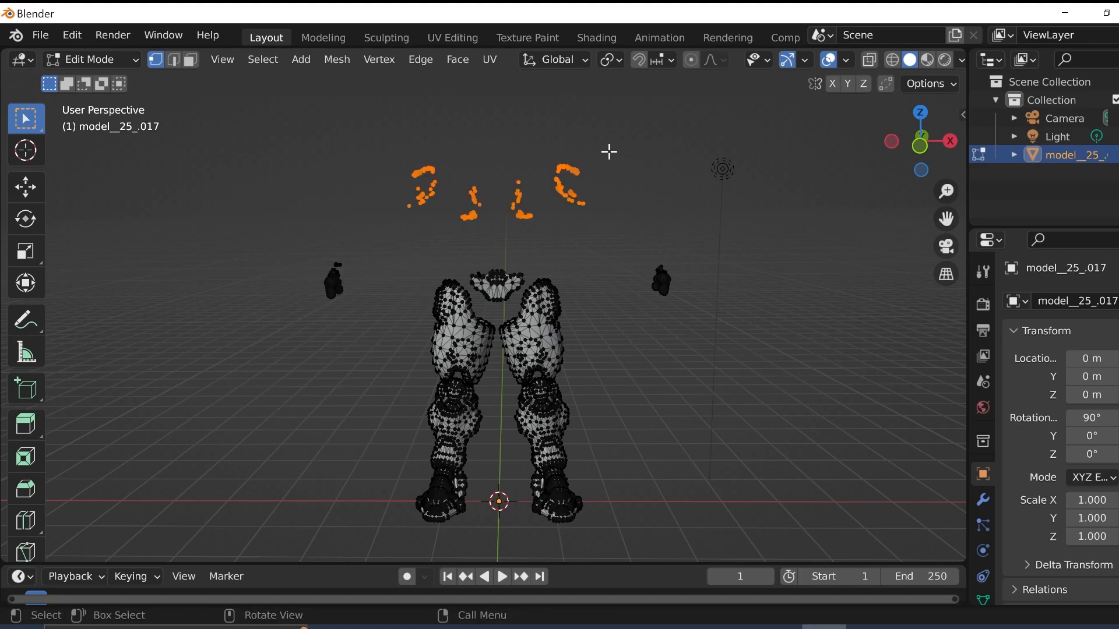
{"action": "key", "text": "ctrl+z"}
- Delete the leftover torso and shoulder fragments above the legs in repeated vertex selections
{"action": "left_click_drag", "start_coordinate": [631, 143], "coordinate": [389, 235]}
{"action": "key", "text": "x"}
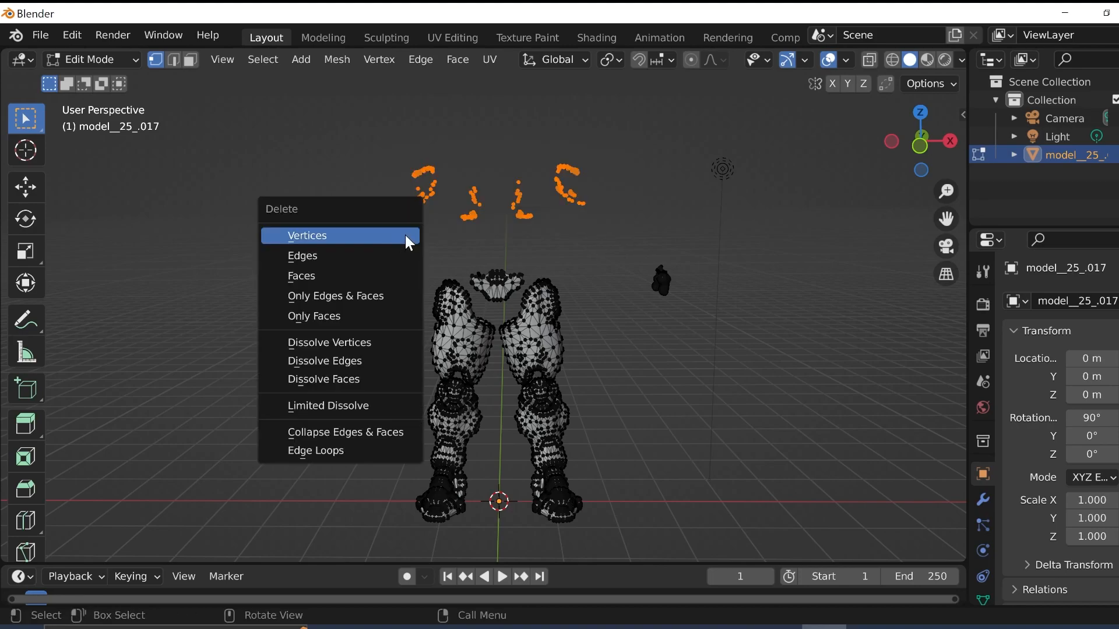
{"action": "left_click", "coordinate": [409, 235]}
{"action": "left_click_drag", "start_coordinate": [623, 144], "coordinate": [369, 217]}
{"action": "key", "text": "x"}
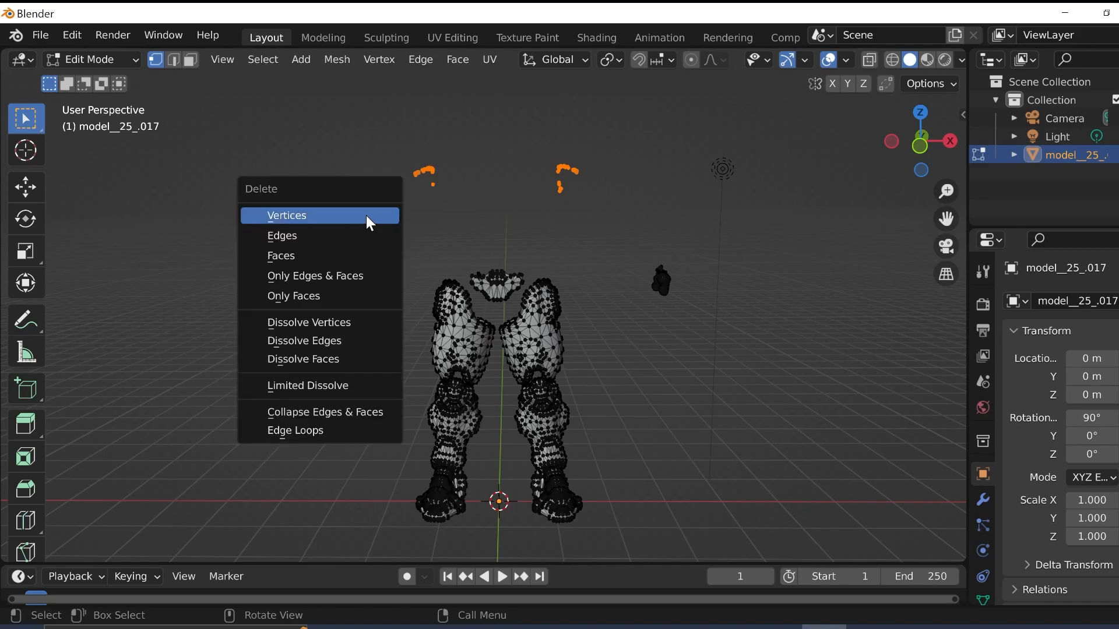
{"action": "left_click", "coordinate": [366, 215]}
{"action": "left_click_drag", "start_coordinate": [615, 138], "coordinate": [367, 211]}
{"action": "key", "text": "x"}
{"action": "left_click", "coordinate": [367, 213]}
{"action": "left_click_drag", "start_coordinate": [610, 139], "coordinate": [360, 211]}
{"action": "key", "text": "x"}
{"action": "left_click", "coordinate": [359, 211]}
{"action": "left_click_drag", "start_coordinate": [612, 143], "coordinate": [375, 215]}
{"action": "key", "text": "x"}
{"action": "left_click", "coordinate": [376, 215]}
{"action": "left_click_drag", "start_coordinate": [611, 162], "coordinate": [490, 201]}
{"action": "key", "text": "x"}
{"action": "left_click", "coordinate": [491, 201]}
- Delete all vertices of the hand on the positive X side of the model
{"action": "left_click_drag", "start_coordinate": [685, 224], "coordinate": [640, 317]}
{"action": "key", "text": "x"}
{"action": "left_click", "coordinate": [629, 317]}
{"action": "left_click_drag", "start_coordinate": [686, 255], "coordinate": [624, 314]}
{"action": "key", "text": "x"}
{"action": "left_click", "coordinate": [624, 315]}
{"action": "left_click_drag", "start_coordinate": [691, 253], "coordinate": [630, 312]}
{"action": "key", "text": "x"}
{"action": "left_click", "coordinate": [629, 314]}
{"action": "left_click_drag", "start_coordinate": [690, 255], "coordinate": [629, 310]}
{"action": "key", "text": "x"}
{"action": "left_click", "coordinate": [629, 313]}
{"action": "left_click_drag", "start_coordinate": [690, 259], "coordinate": [639, 307]}
{"action": "key", "text": "x"}
{"action": "left_click", "coordinate": [641, 309]}
{"action": "left_click_drag", "start_coordinate": [688, 259], "coordinate": [635, 308]}
{"action": "key", "text": "x"}
{"action": "left_click", "coordinate": [637, 315]}
{"action": "left_click_drag", "start_coordinate": [690, 260], "coordinate": [634, 304]}
{"action": "key", "text": "x"}
{"action": "left_click", "coordinate": [631, 311]}
{"action": "left_click_drag", "start_coordinate": [700, 252], "coordinate": [642, 295]}
{"action": "key", "text": "x"}
{"action": "left_click", "coordinate": [640, 303]}
- Delete all vertices of the hand on the negative X side of the model
{"action": "left_click_drag", "start_coordinate": [357, 250], "coordinate": [321, 288]}
{"action": "key", "text": "x"}
{"action": "left_click", "coordinate": [362, 282]}
{"action": "left_click_drag", "start_coordinate": [362, 254], "coordinate": [323, 310]}
{"action": "key", "text": "x"}
{"action": "left_click", "coordinate": [325, 308]}
{"action": "left_click_drag", "start_coordinate": [367, 257], "coordinate": [317, 309]}
{"action": "key", "text": "x"}
{"action": "left_click", "coordinate": [316, 309]}
{"action": "left_click_drag", "start_coordinate": [357, 257], "coordinate": [310, 309]}
{"action": "key", "text": "x"}
{"action": "left_click", "coordinate": [310, 308]}
{"action": "left_click_drag", "start_coordinate": [366, 268], "coordinate": [317, 310]}
{"action": "key", "text": "x"}
{"action": "left_click", "coordinate": [316, 310]}
{"action": "left_click_drag", "start_coordinate": [362, 266], "coordinate": [312, 313]}
{"action": "key", "text": "x"}
{"action": "left_click", "coordinate": [313, 313]}
{"action": "left_click_drag", "start_coordinate": [359, 264], "coordinate": [307, 309]}
{"action": "key", "text": "x"}
{"action": "left_click", "coordinate": [307, 309]}
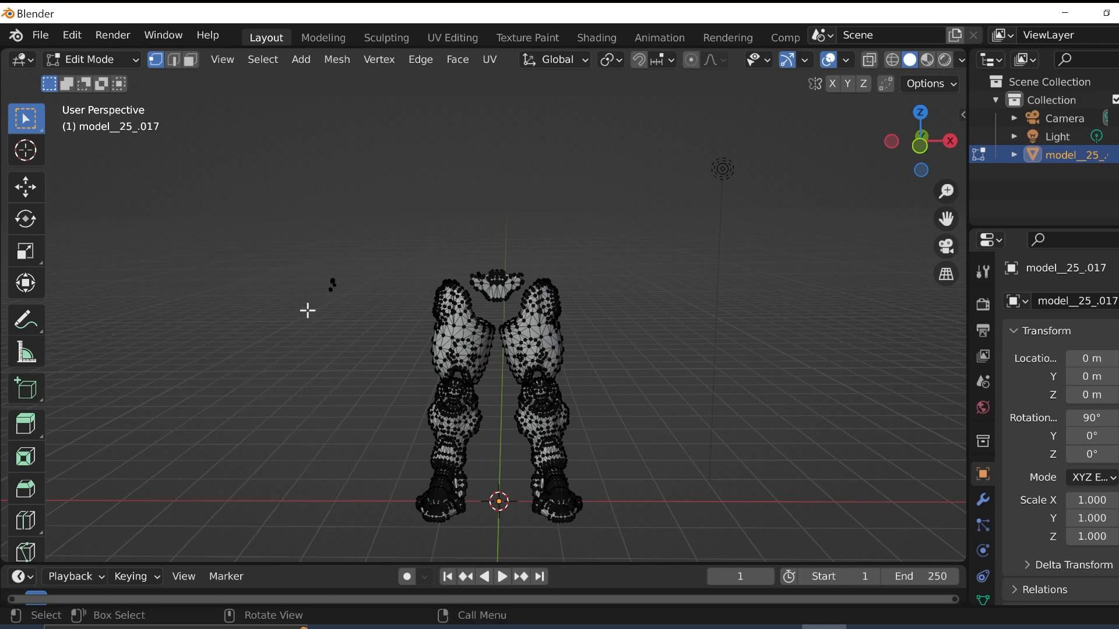
{"action": "left_click_drag", "start_coordinate": [350, 263], "coordinate": [308, 313]}
{"action": "key", "text": "x"}
{"action": "left_click", "coordinate": [309, 311]}
{"action": "left_click_drag", "start_coordinate": [351, 265], "coordinate": [320, 305]}
{"action": "key", "text": "x"}
{"action": "left_click", "coordinate": [320, 305]}
- Delete the vertices of the whole leg on the negative X side together with the adjoining half of the pelvis plate
{"action": "left_click_drag", "start_coordinate": [499, 249], "coordinate": [376, 531]}
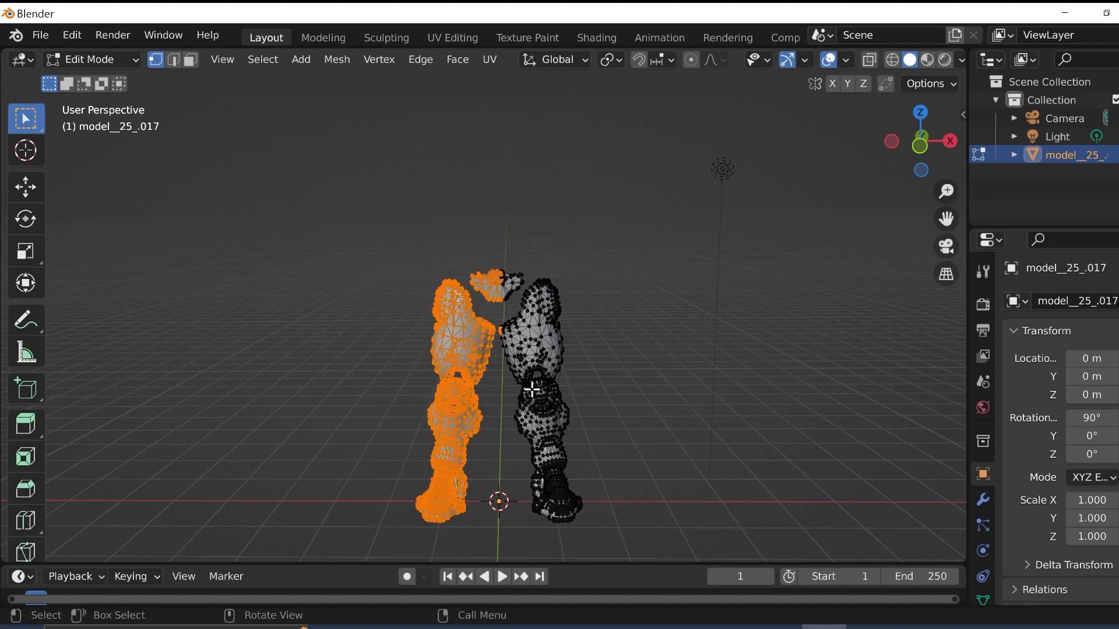
{"action": "left_click", "coordinate": [488, 242]}
{"action": "left_click_drag", "start_coordinate": [495, 250], "coordinate": [393, 526]}
{"action": "key", "text": "x"}
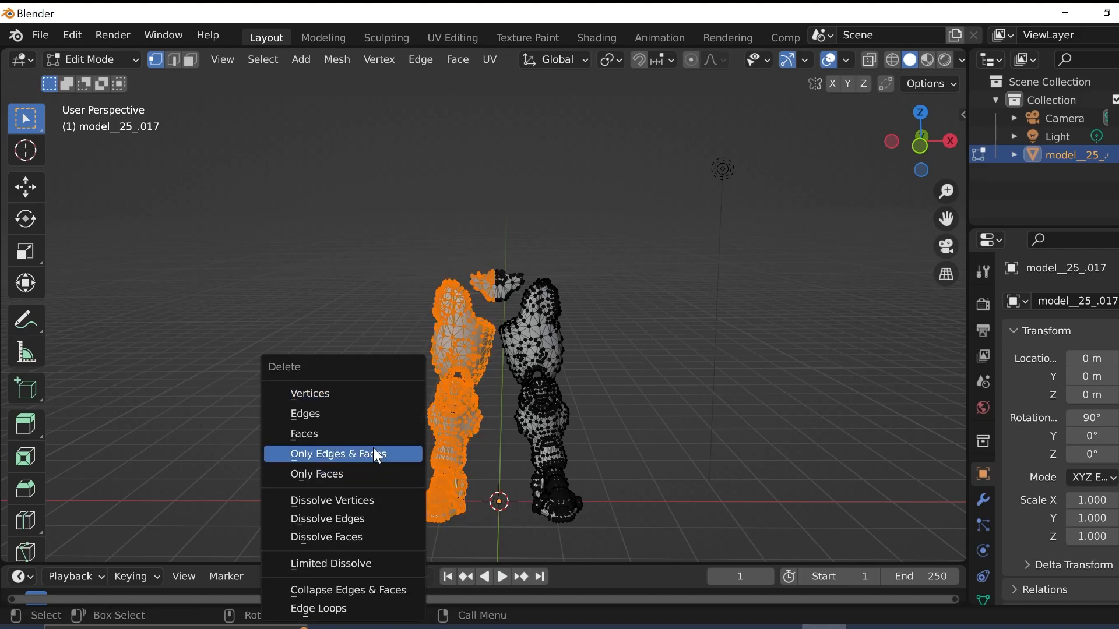
{"action": "left_click", "coordinate": [352, 394]}
{"action": "left_click_drag", "start_coordinate": [491, 255], "coordinate": [396, 506]}
{"action": "key", "text": "x"}
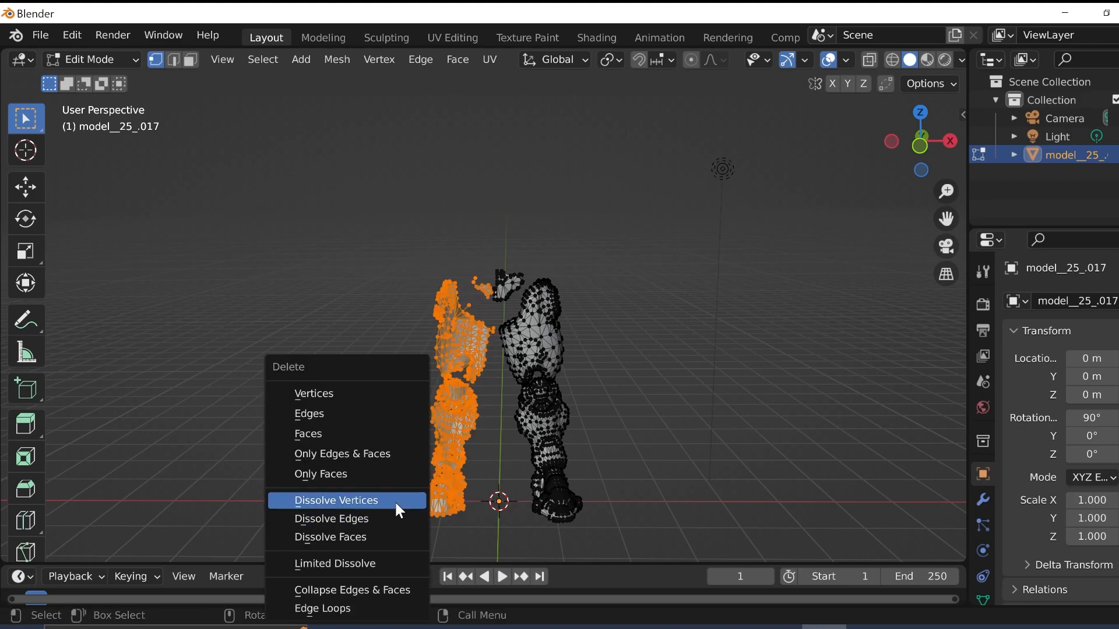
{"action": "left_click", "coordinate": [370, 393]}
{"action": "left_click_drag", "start_coordinate": [489, 275], "coordinate": [390, 504]}
{"action": "key", "text": "x"}
{"action": "left_click", "coordinate": [369, 395]}
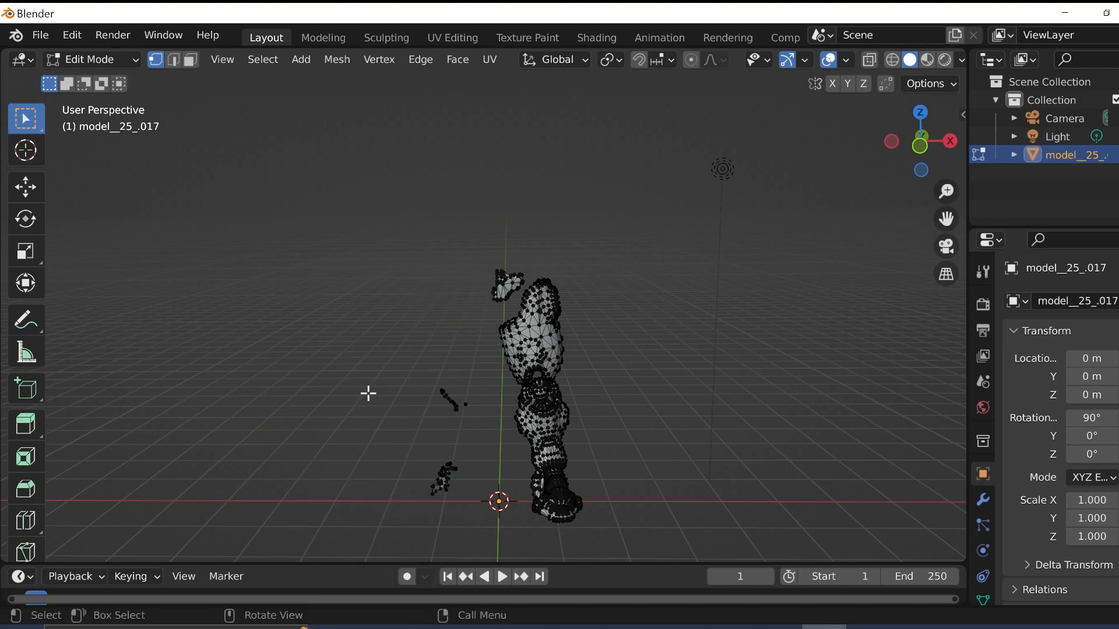
{"action": "left_click_drag", "start_coordinate": [464, 323], "coordinate": [406, 502]}
{"action": "key", "text": "x"}
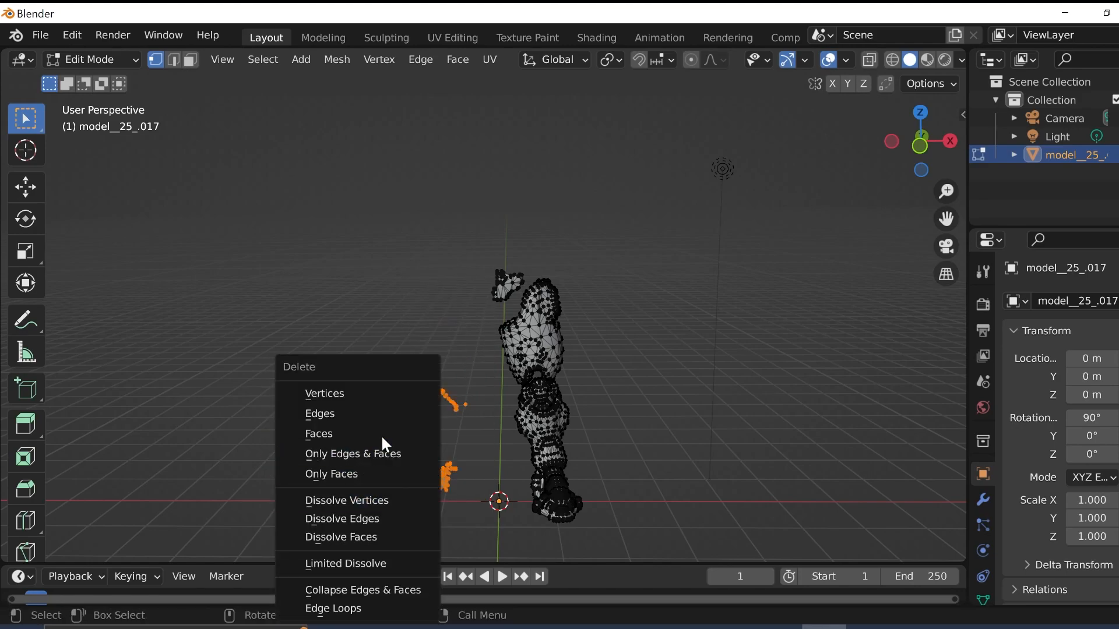
{"action": "left_click", "coordinate": [373, 396]}
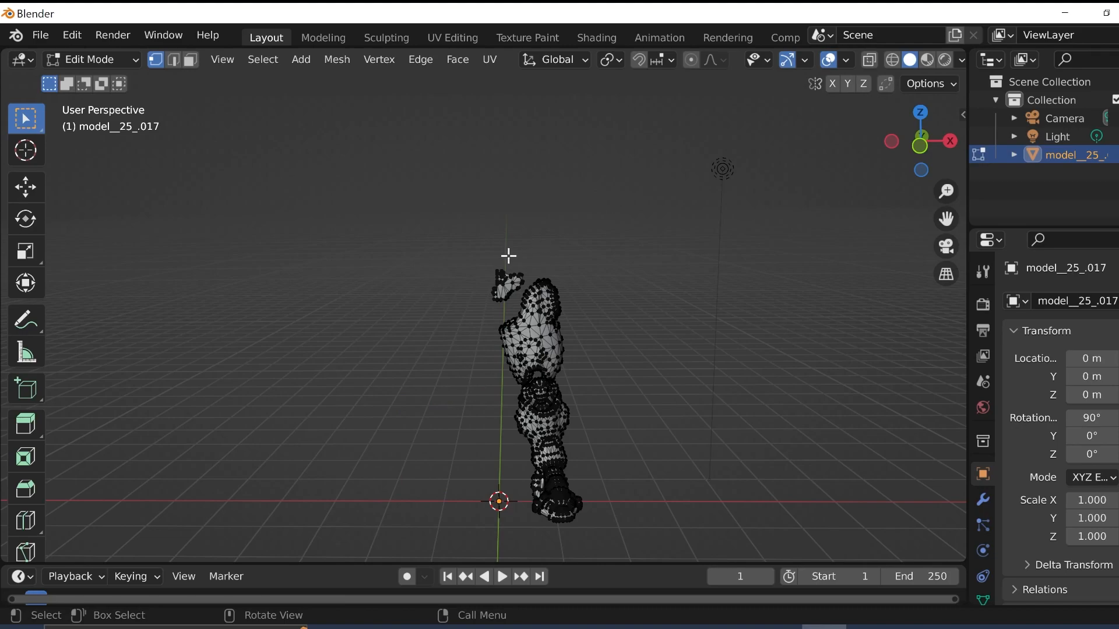
- Delete the foot and lower shin vertices of the remaining leg
{"action": "left_click_drag", "start_coordinate": [604, 440], "coordinate": [497, 526]}
{"action": "key", "text": "x"}
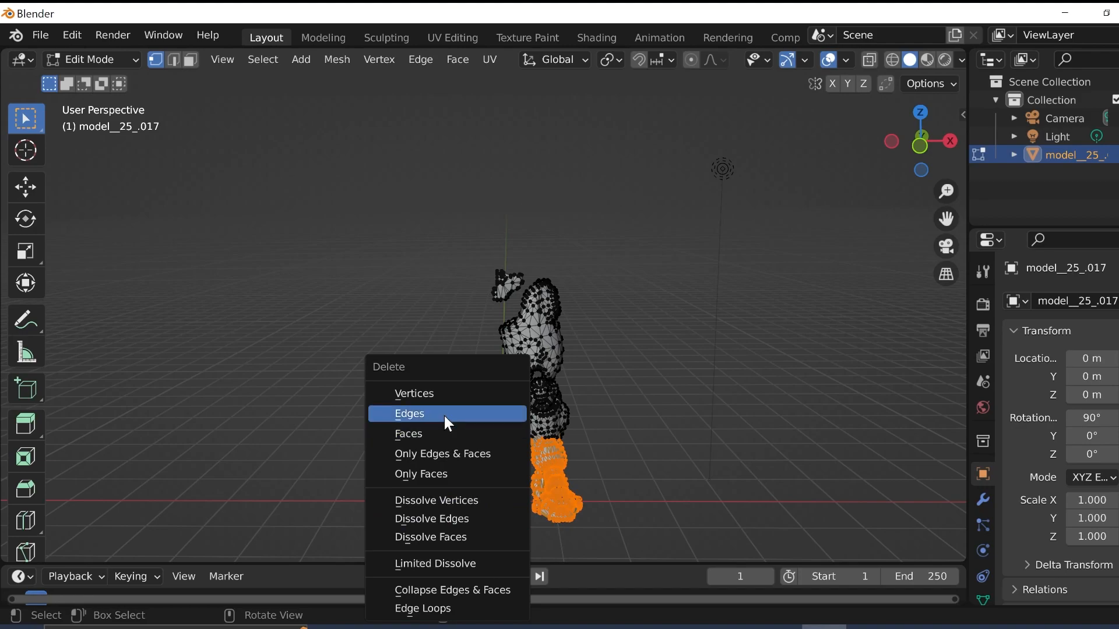
{"action": "left_click", "coordinate": [442, 394]}
{"action": "left_click_drag", "start_coordinate": [613, 430], "coordinate": [505, 508]}
{"action": "key", "text": "x"}
{"action": "left_click", "coordinate": [477, 399]}
{"action": "left_click_drag", "start_coordinate": [598, 441], "coordinate": [499, 516]}
{"action": "key", "text": "x"}
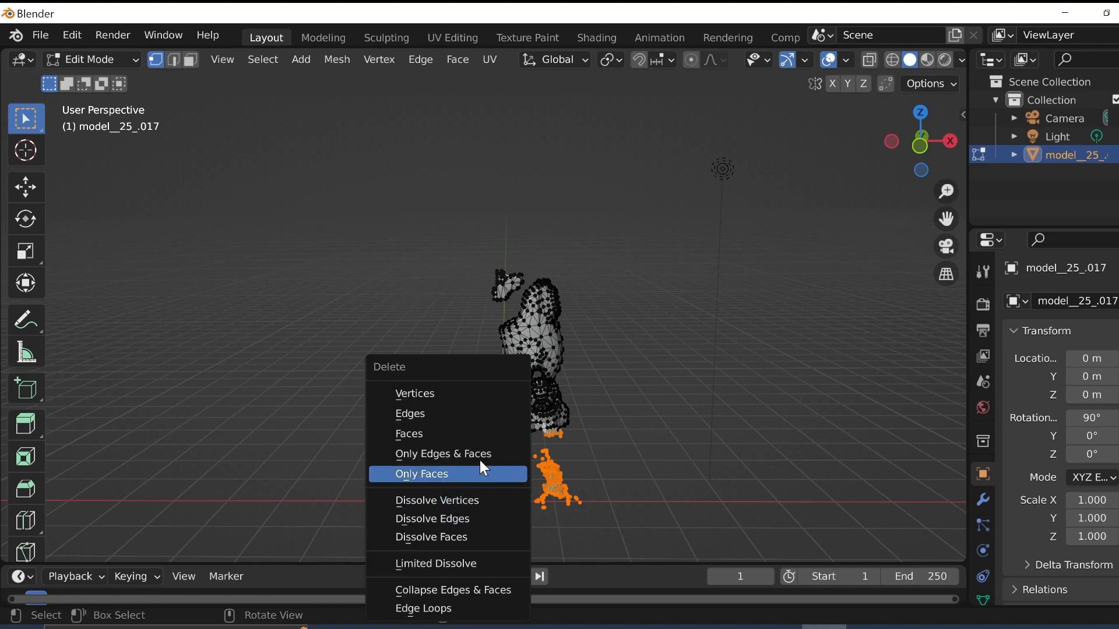
{"action": "left_click", "coordinate": [470, 397]}
{"action": "left_click_drag", "start_coordinate": [589, 433], "coordinate": [505, 496]}
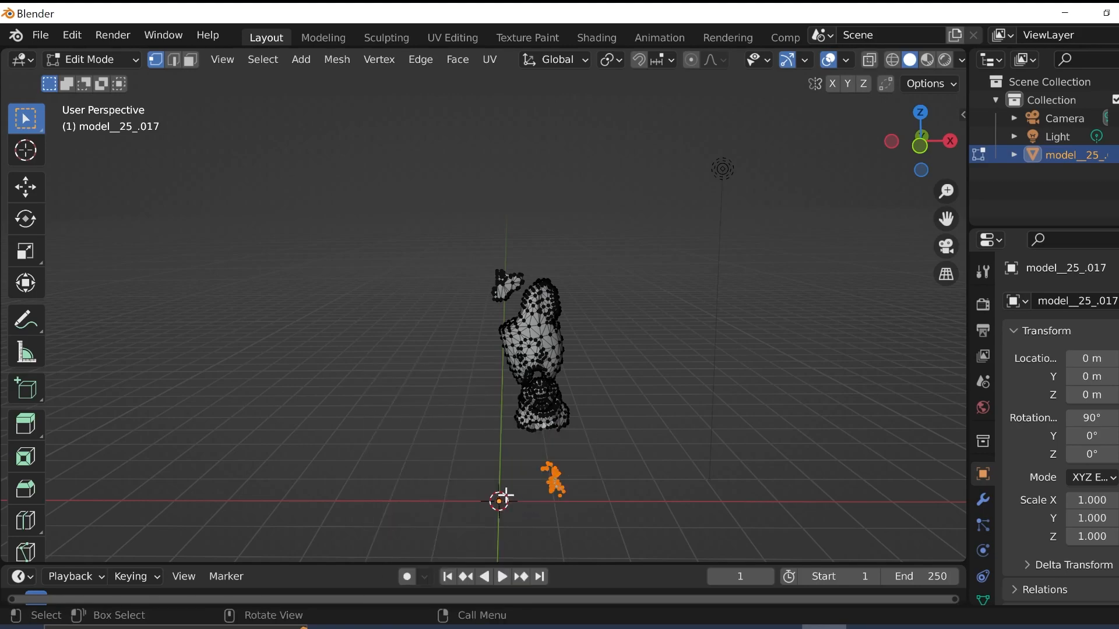
{"action": "key", "text": "x"}
{"action": "left_click", "coordinate": [458, 396]}
- Delete the vertices of the remaining half of the pelvis plate beside the thigh
{"action": "scroll", "coordinate": [582, 413], "scroll_direction": "up", "scroll_amount": 6}
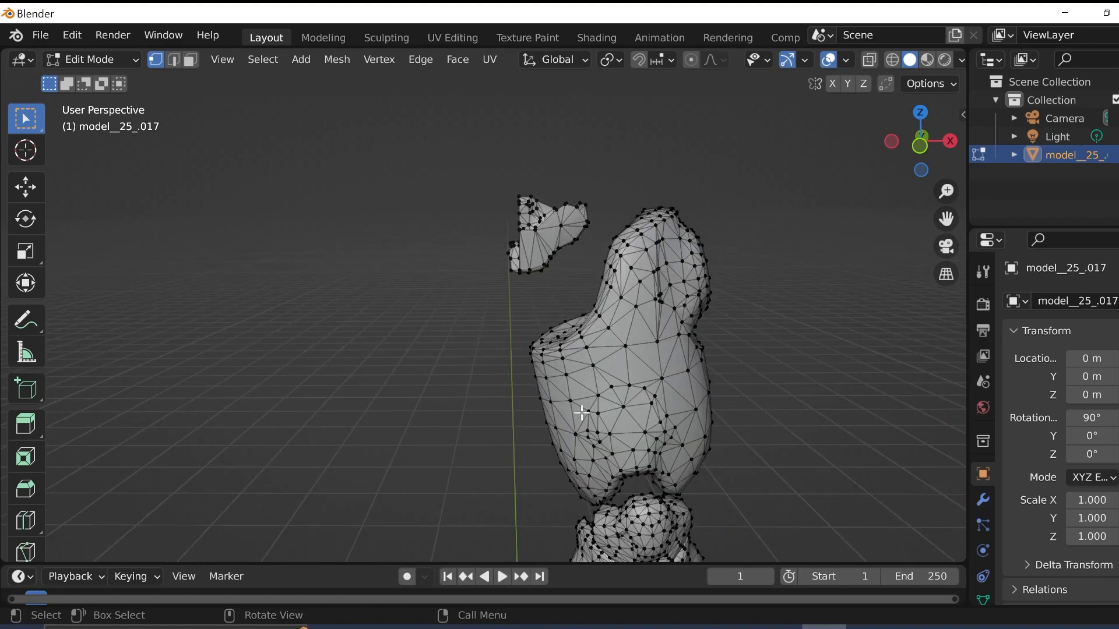
{"action": "left_click_drag", "start_coordinate": [588, 182], "coordinate": [483, 284]}
{"action": "key", "text": "x"}
{"action": "left_click", "coordinate": [482, 285]}
{"action": "left_click_drag", "start_coordinate": [586, 203], "coordinate": [499, 286]}
{"action": "key", "text": "x"}
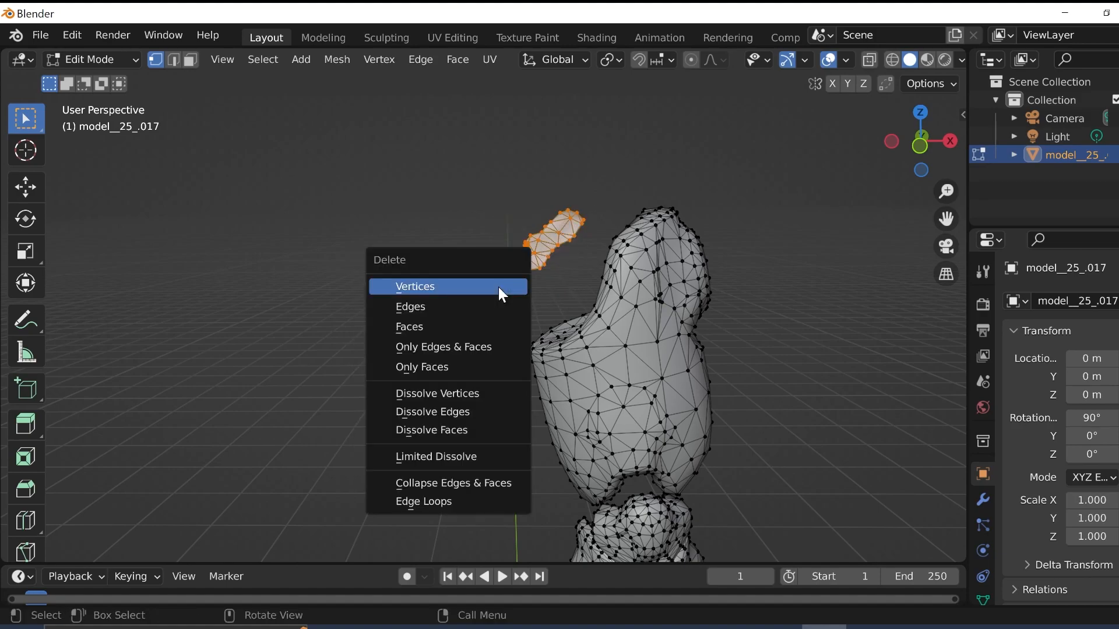
{"action": "left_click", "coordinate": [499, 288]}
- Delete the upper shin armour vertices below the knee of the remaining leg
{"action": "scroll", "coordinate": [638, 391], "scroll_direction": "up", "scroll_amount": 1}
{"action": "scroll", "coordinate": [638, 392], "scroll_direction": "down", "scroll_amount": 3}
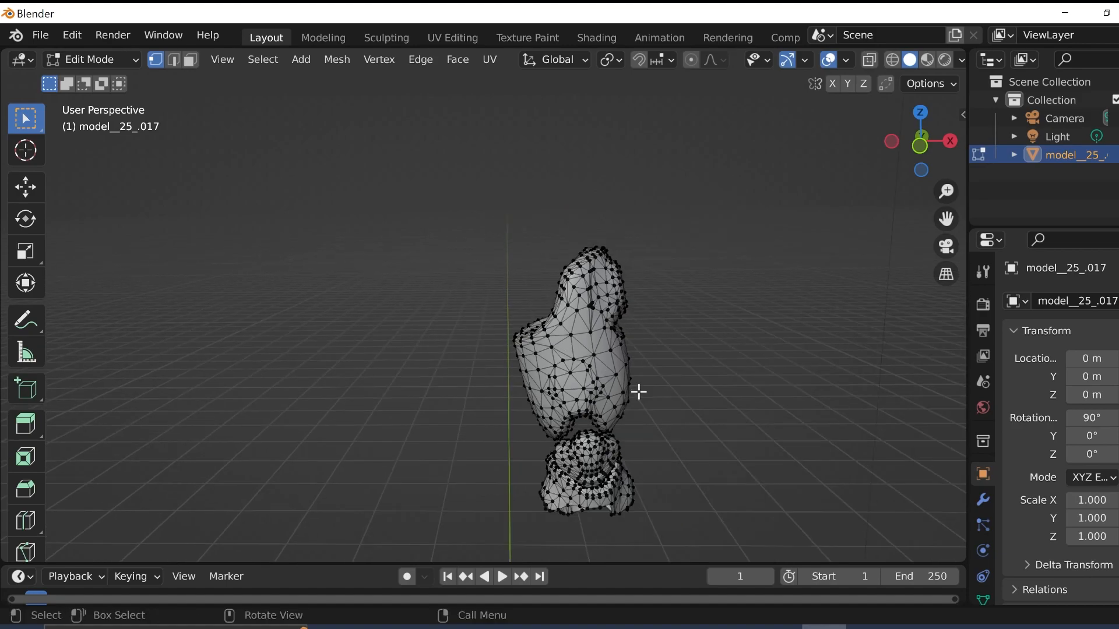
{"action": "left_click_drag", "start_coordinate": [948, 218], "coordinate": [701, 436]}
{"action": "left_click_drag", "start_coordinate": [559, 353], "coordinate": [400, 429]}
{"action": "key", "text": "x"}
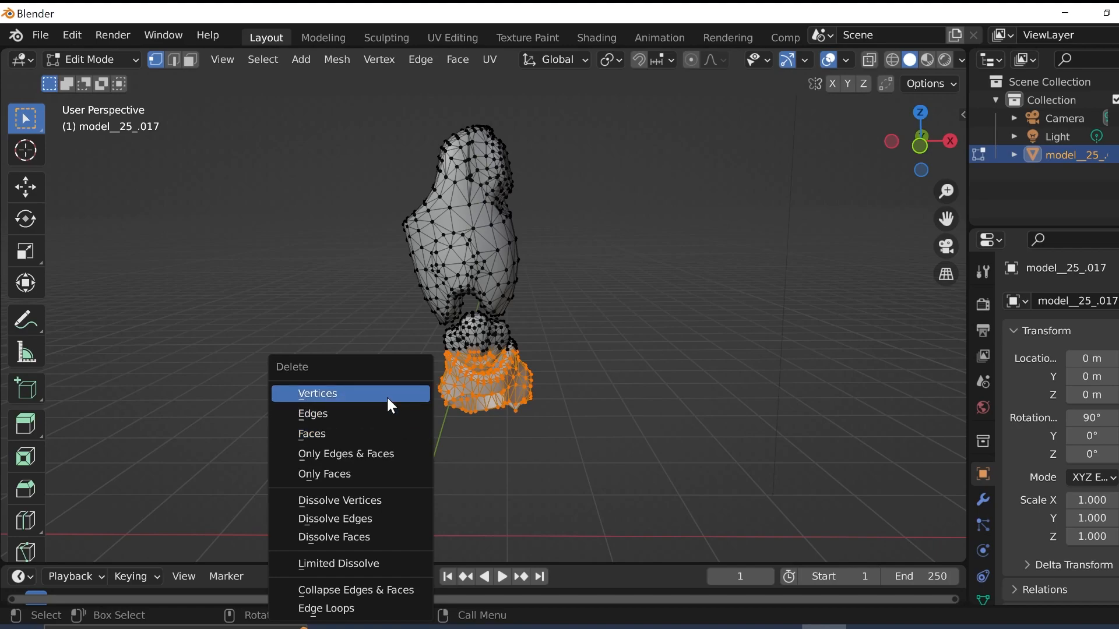
{"action": "left_click", "coordinate": [388, 397]}
{"action": "left_click_drag", "start_coordinate": [557, 355], "coordinate": [404, 414]}
{"action": "key", "text": "x"}
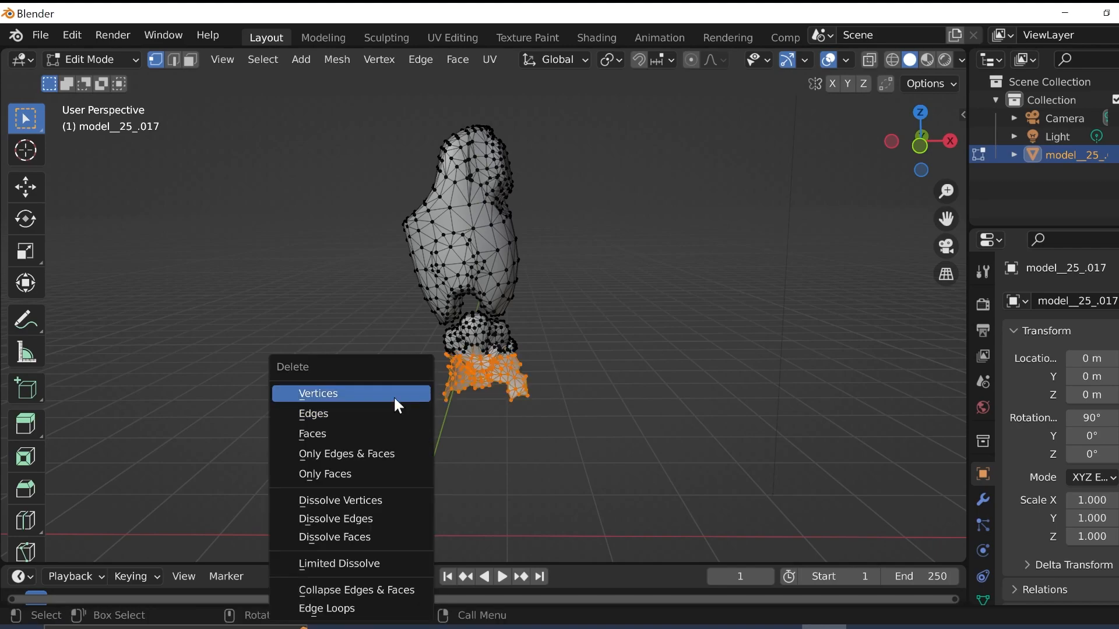
{"action": "left_click", "coordinate": [394, 396]}
- Delete most of the knee armour vertices beneath the thigh piece
{"action": "left_click_drag", "start_coordinate": [577, 339], "coordinate": [422, 402]}
{"action": "key", "text": "x"}
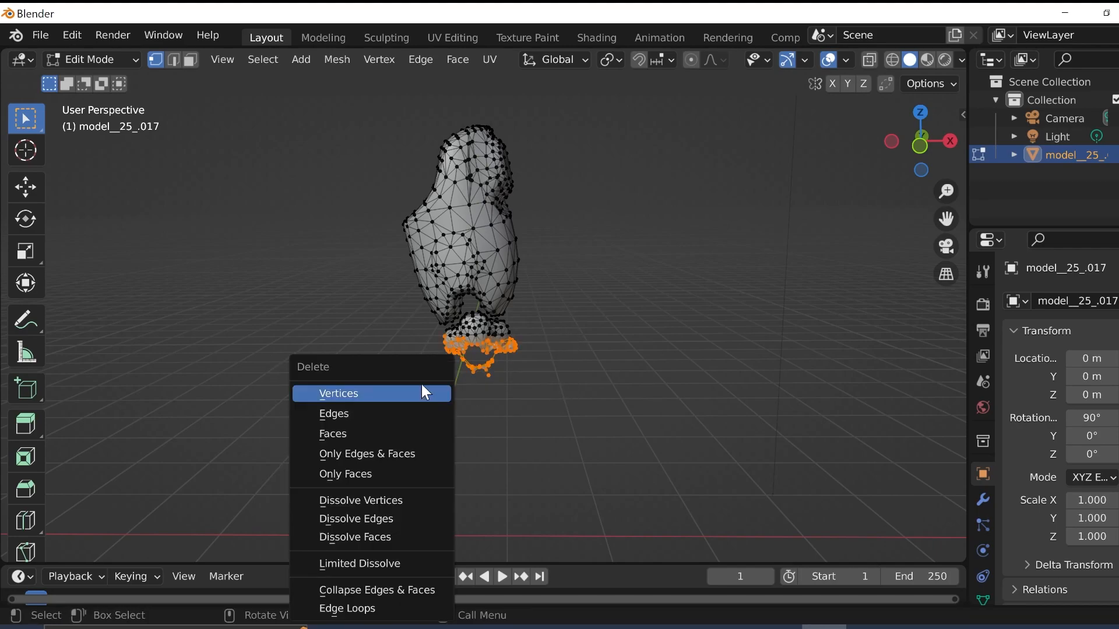
{"action": "left_click", "coordinate": [424, 392]}
{"action": "left_click_drag", "start_coordinate": [531, 331], "coordinate": [431, 370]}
{"action": "key", "text": "x"}
{"action": "left_click", "coordinate": [434, 373]}
{"action": "left_click_drag", "start_coordinate": [524, 331], "coordinate": [476, 352]}
{"action": "key", "text": "x"}
{"action": "left_click", "coordinate": [475, 351]}
- Delete the first remaining knee vertices beneath the notch at the lower end of the thigh piece
{"action": "scroll", "coordinate": [503, 348], "scroll_direction": "down", "scroll_amount": 1}
{"action": "scroll", "coordinate": [502, 347], "scroll_direction": "up", "scroll_amount": 8}
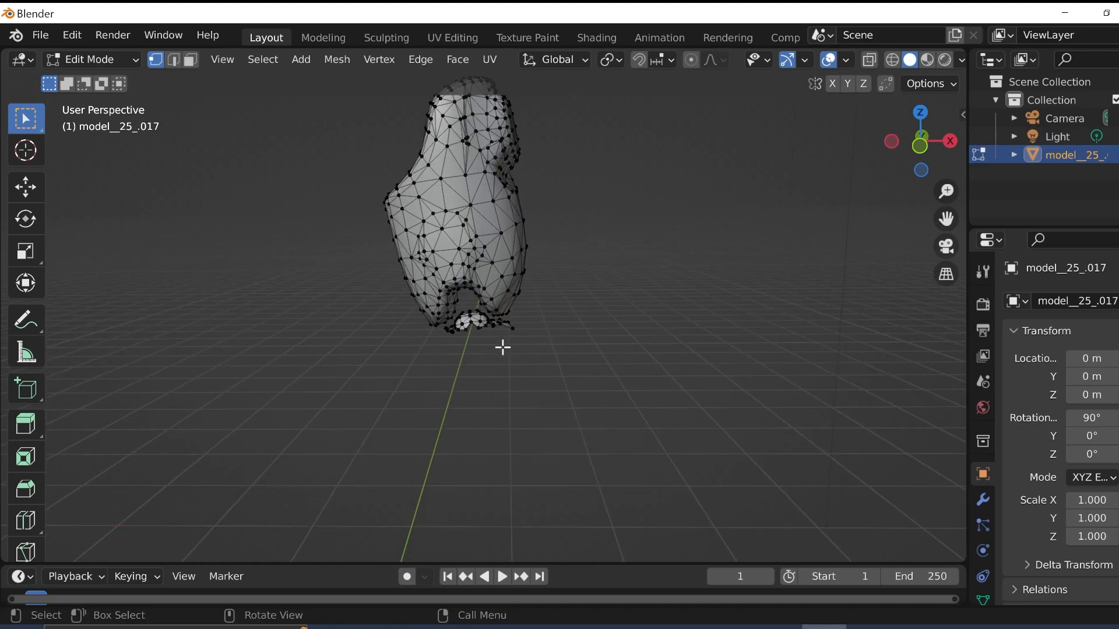
{"action": "left_click_drag", "start_coordinate": [443, 292], "coordinate": [394, 376]}
{"action": "key", "text": "x"}
{"action": "left_click", "coordinate": [380, 376]}
{"action": "key", "text": "b"}
{"action": "key", "text": "x"}
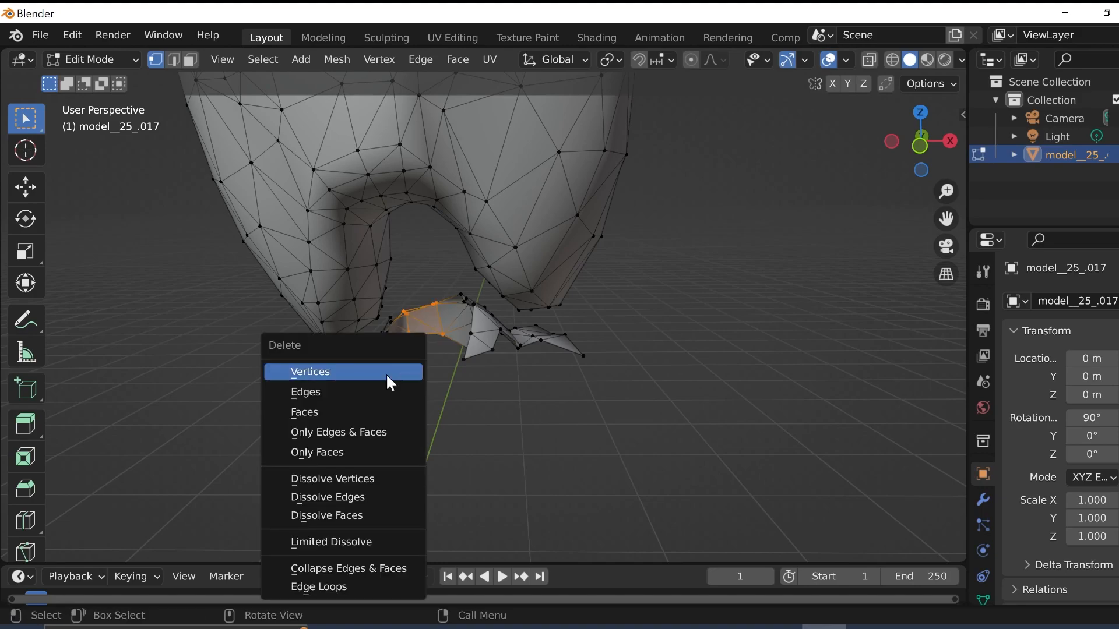
{"action": "left_click", "coordinate": [393, 371]}
- Delete the knee fragment vertices close to the longer lobe of the thigh piece
{"action": "key", "text": "b"}
{"action": "left_click_drag", "start_coordinate": [412, 319], "coordinate": [387, 375]}
{"action": "key", "text": "x"}
{"action": "left_click", "coordinate": [387, 377]}
{"action": "key", "text": "b"}
{"action": "left_click_drag", "start_coordinate": [404, 334], "coordinate": [362, 387]}
{"action": "key", "text": "x"}
{"action": "left_click", "coordinate": [367, 389]}
{"action": "key", "text": "b"}
- Delete the knee fragments between the two lower lobes of the thigh piece
{"action": "left_click_drag", "start_coordinate": [443, 306], "coordinate": [492, 367]}
{"action": "key", "text": "x"}
{"action": "left_click", "coordinate": [462, 366]}
{"action": "left_click_drag", "start_coordinate": [452, 294], "coordinate": [576, 377]}
{"action": "key", "text": "x"}
{"action": "left_click", "coordinate": [481, 365]}
{"action": "key", "text": "x"}
{"action": "left_click", "coordinate": [504, 371]}
- Delete the last loose knee vertices floating beneath the shorter lobe of the thigh piece
{"action": "key", "text": "x"}
{"action": "left_click", "coordinate": [509, 341]}
{"action": "key", "text": "x"}
{"action": "left_click", "coordinate": [490, 320]}
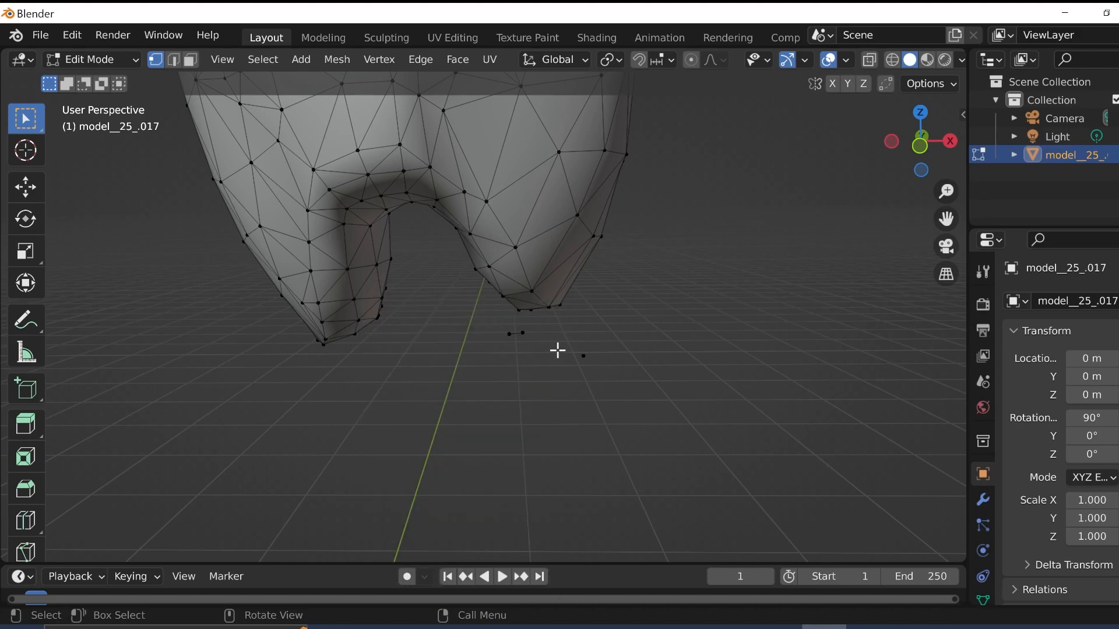
{"action": "left_click_drag", "start_coordinate": [597, 334], "coordinate": [477, 387]}
{"action": "key", "text": "x"}
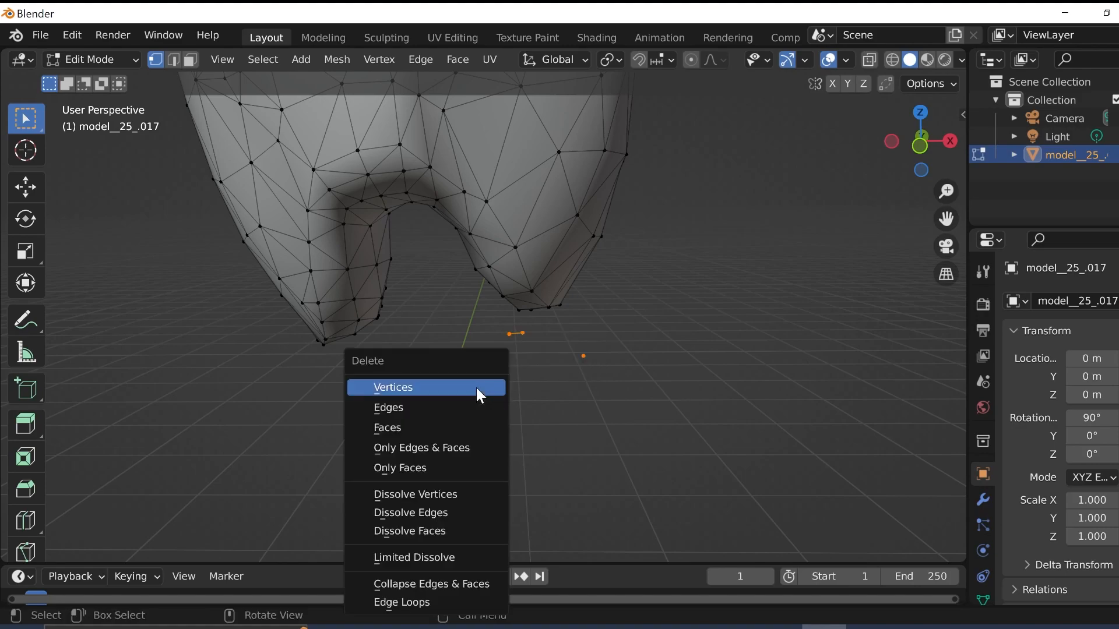
{"action": "left_click", "coordinate": [466, 383]}
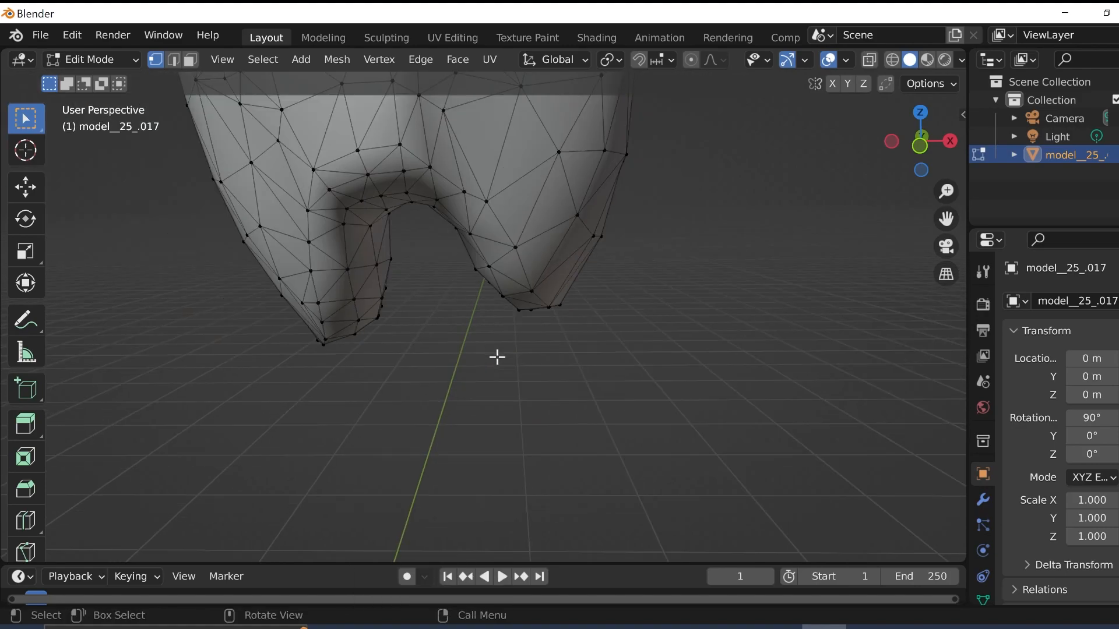
- Delete the centre vertex of the fan-shaped cap closing the opening at the hip end of the thigh piece
{"action": "middle_click_drag", "start_coordinate": [455, 323], "coordinate": [498, 329]}
{"action": "scroll", "coordinate": [526, 319], "scroll_direction": "up", "scroll_amount": 2}
{"action": "scroll", "coordinate": [526, 317], "scroll_direction": "down", "scroll_amount": 5}
{"action": "middle_click_drag", "start_coordinate": [552, 263], "coordinate": [730, 315]}
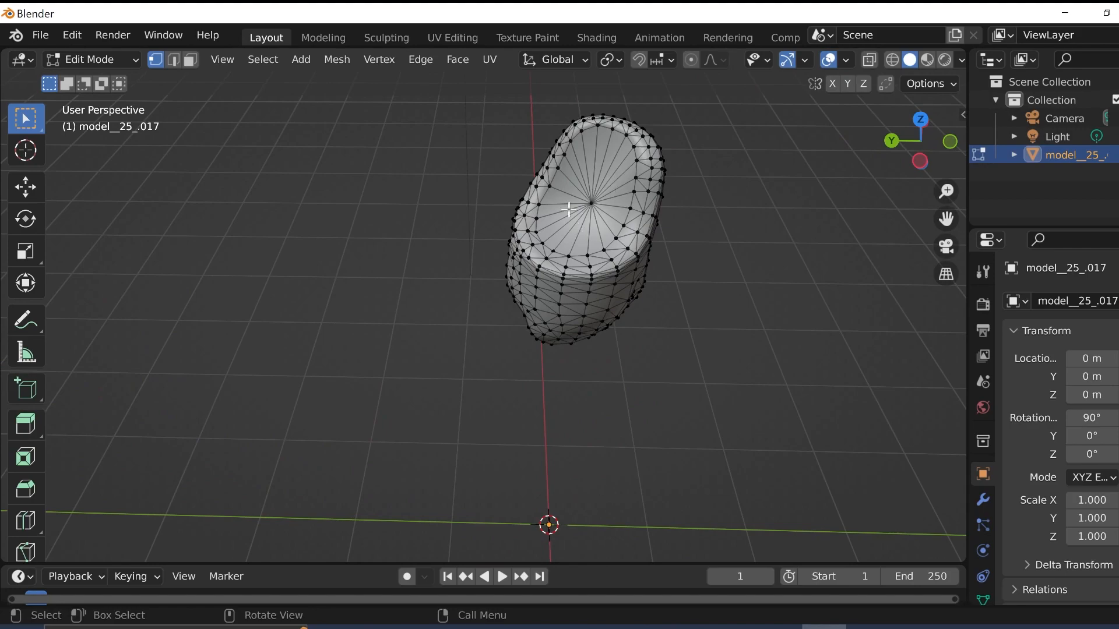
{"action": "key", "text": "x"}
{"action": "left_click", "coordinate": [606, 201]}
{"action": "middle_click_drag", "start_coordinate": [672, 197], "coordinate": [550, 269]}
{"action": "scroll", "coordinate": [493, 217], "scroll_direction": "up", "scroll_amount": 4}
{"action": "key", "text": "x"}
{"action": "key", "text": "Escape"}
- Delete leftover inner vertices reachable through the lower opening of the thigh piece
{"action": "middle_click_drag", "start_coordinate": [564, 144], "coordinate": [416, 157]}
{"action": "key", "text": "x"}
{"action": "key", "text": "Escape"}
{"action": "key", "text": "x"}
{"action": "left_click", "coordinate": [411, 159]}
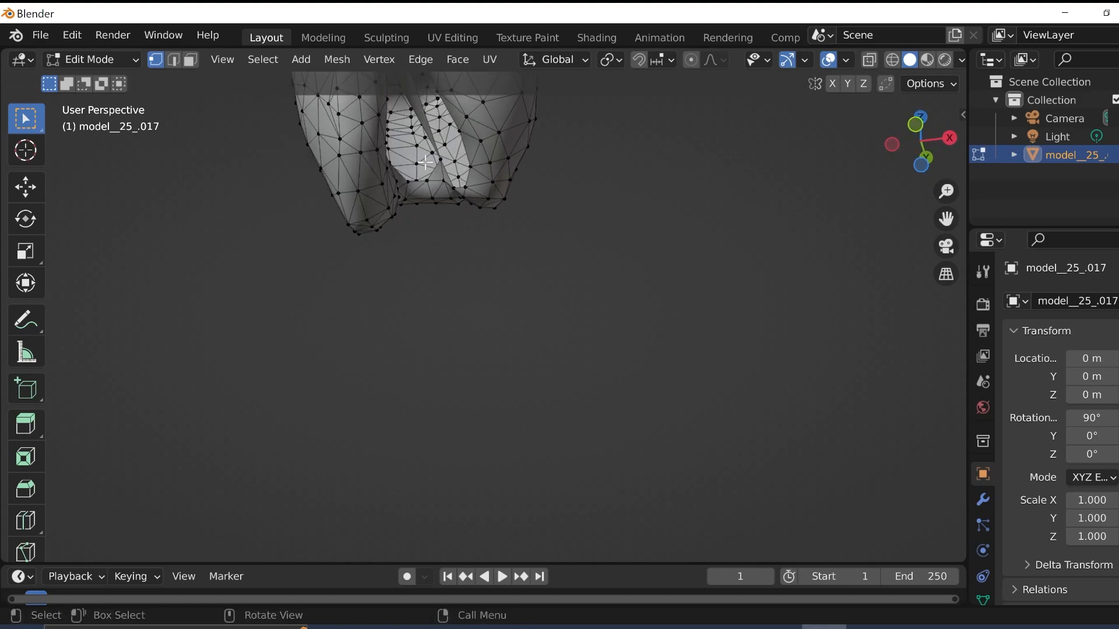
{"action": "key", "text": "x"}
{"action": "left_click", "coordinate": [439, 159]}
{"action": "middle_click_drag", "start_coordinate": [439, 159], "coordinate": [379, 183]}
{"action": "key", "text": "x"}
{"action": "left_click", "coordinate": [351, 200]}
{"action": "left_click", "coordinate": [309, 177]}
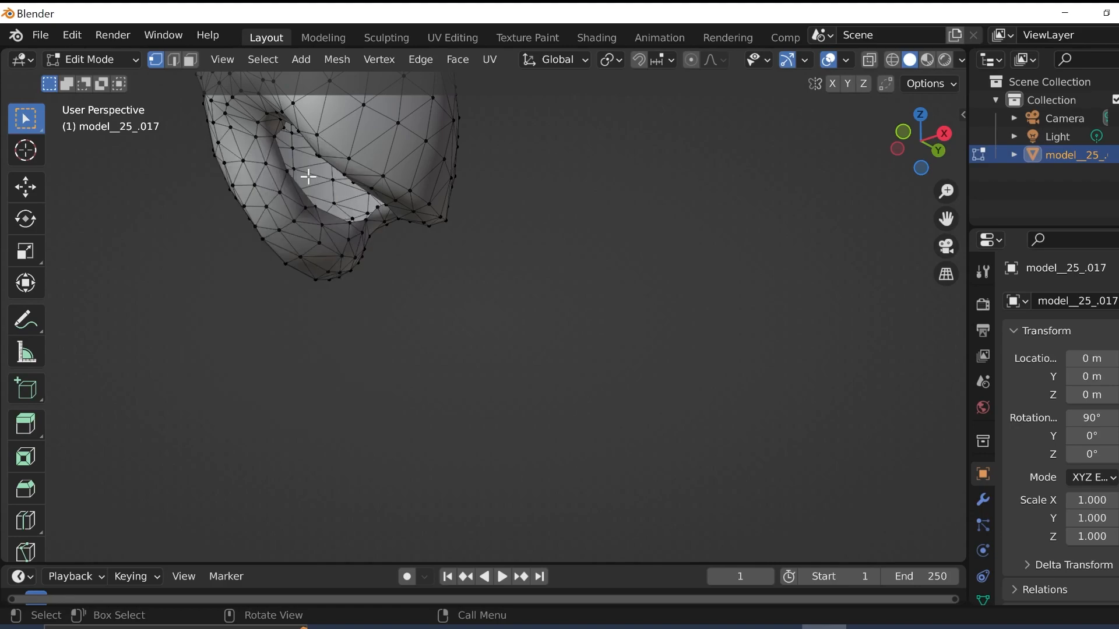
- Delete stray inner vertices along the rim of the thigh piece's hollow, working from underneath
{"action": "middle_click_drag", "start_coordinate": [307, 174], "coordinate": [249, 214]}
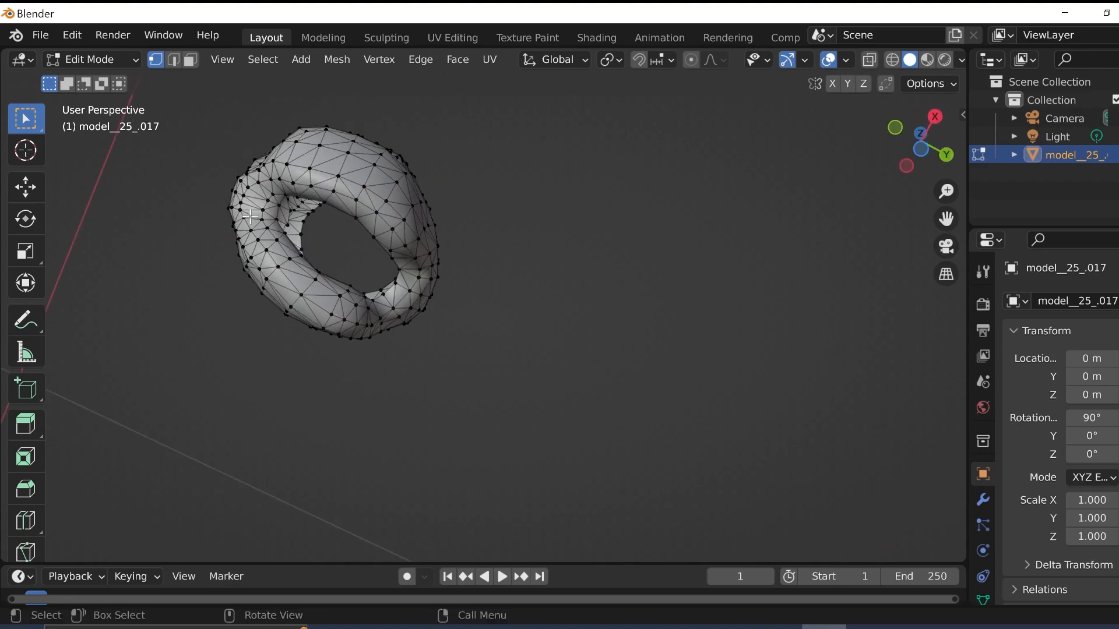
{"action": "key", "text": "x"}
{"action": "left_click", "coordinate": [292, 225]}
{"action": "key", "text": "x"}
{"action": "left_click", "coordinate": [295, 217]}
{"action": "middle_click_drag", "start_coordinate": [295, 217], "coordinate": [317, 215]}
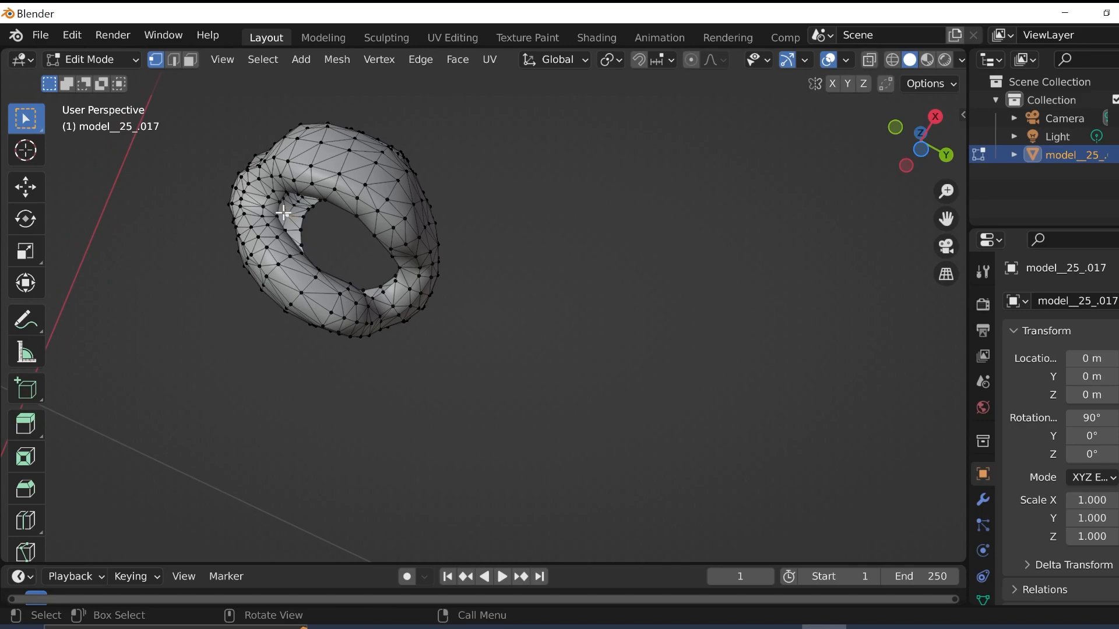
{"action": "key", "text": "x"}
{"action": "left_click", "coordinate": [298, 219]}
- Export the thigh piece as a Wavefront OBJ named "Spartan thiccccccccccc thigh" in the Documents folder
{"action": "middle_click_drag", "start_coordinate": [320, 225], "coordinate": [602, 339]}
{"action": "left_click", "coordinate": [671, 270], "text": "ctrl"}
{"action": "middle_click_drag", "start_coordinate": [724, 269], "coordinate": [586, 277]}
{"action": "left_click", "coordinate": [40, 35]}
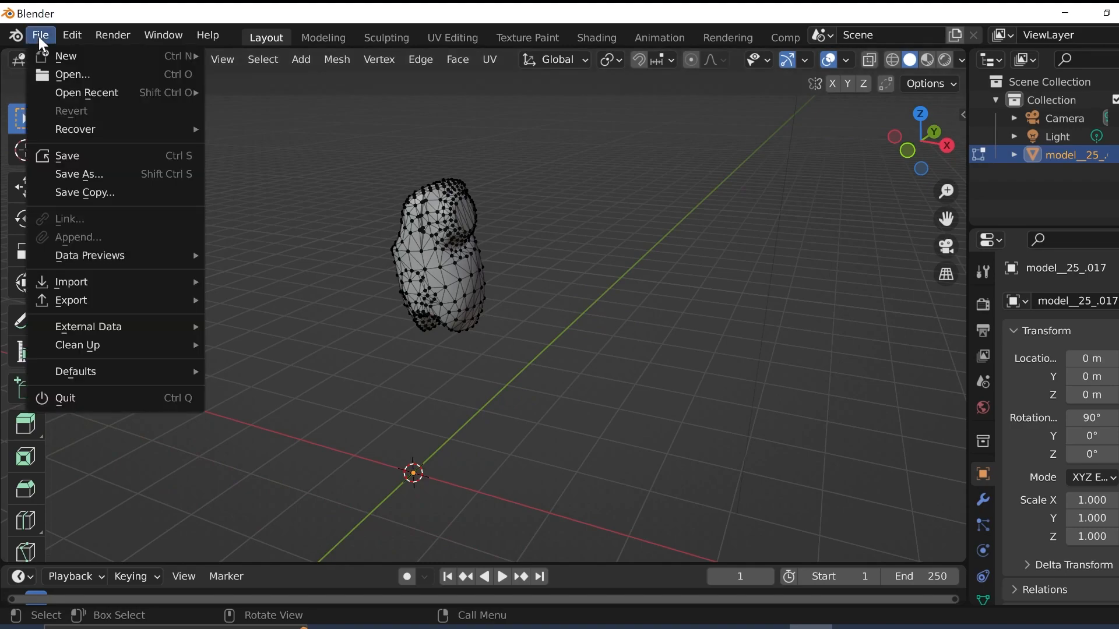
{"action": "mouse_move", "coordinate": [131, 300]}
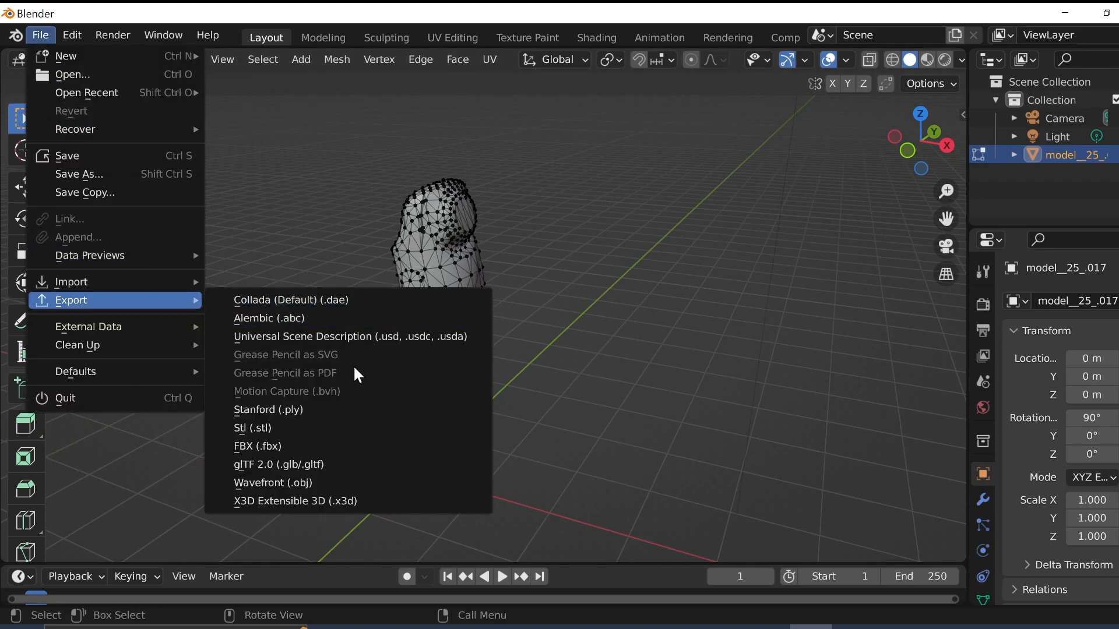
{"action": "left_click", "coordinate": [324, 482]}
{"action": "left_click", "coordinate": [369, 578]}
{"action": "double_click", "coordinate": [369, 578]}
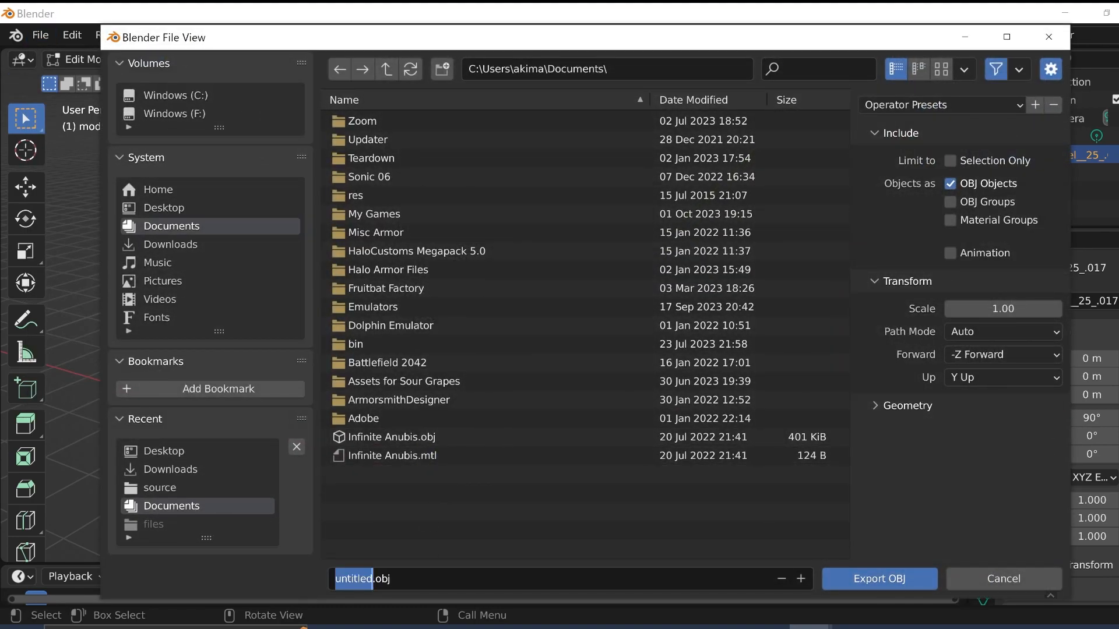
{"action": "type", "text": "Spartan th"}
{"action": "type", "text": "icccccccccccc"}
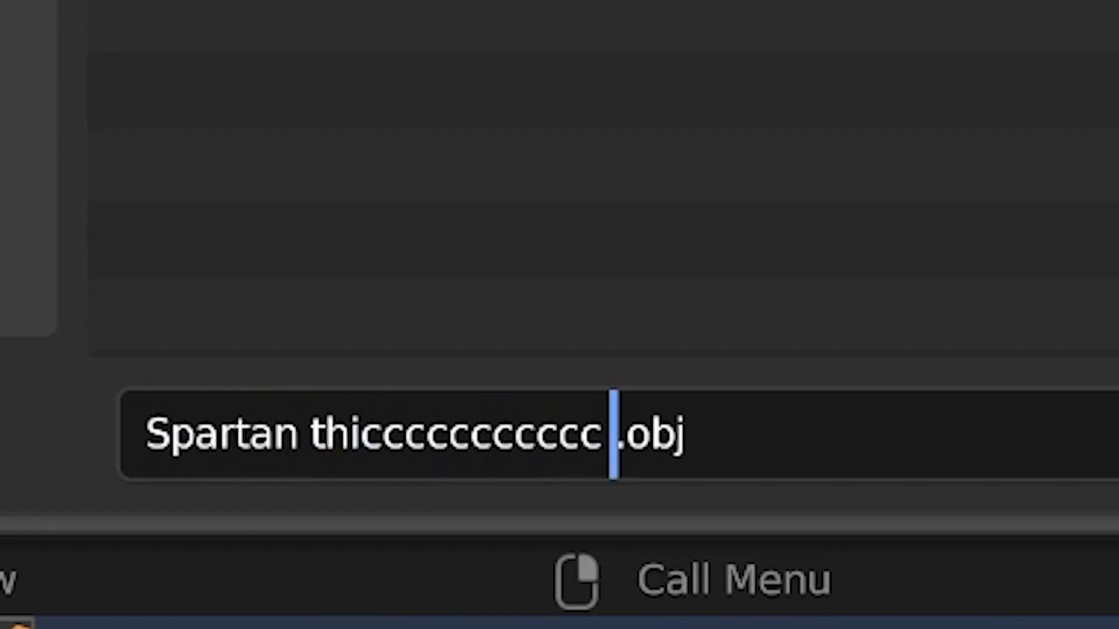
{"action": "type", "text": " thigh"}
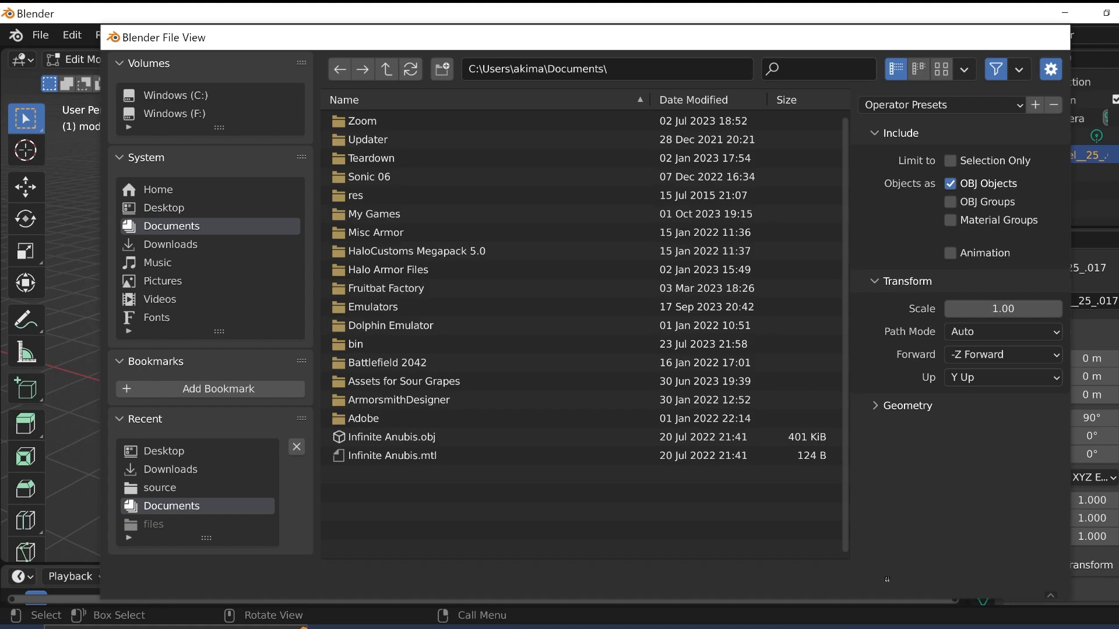
{"action": "key", "text": "Return"}
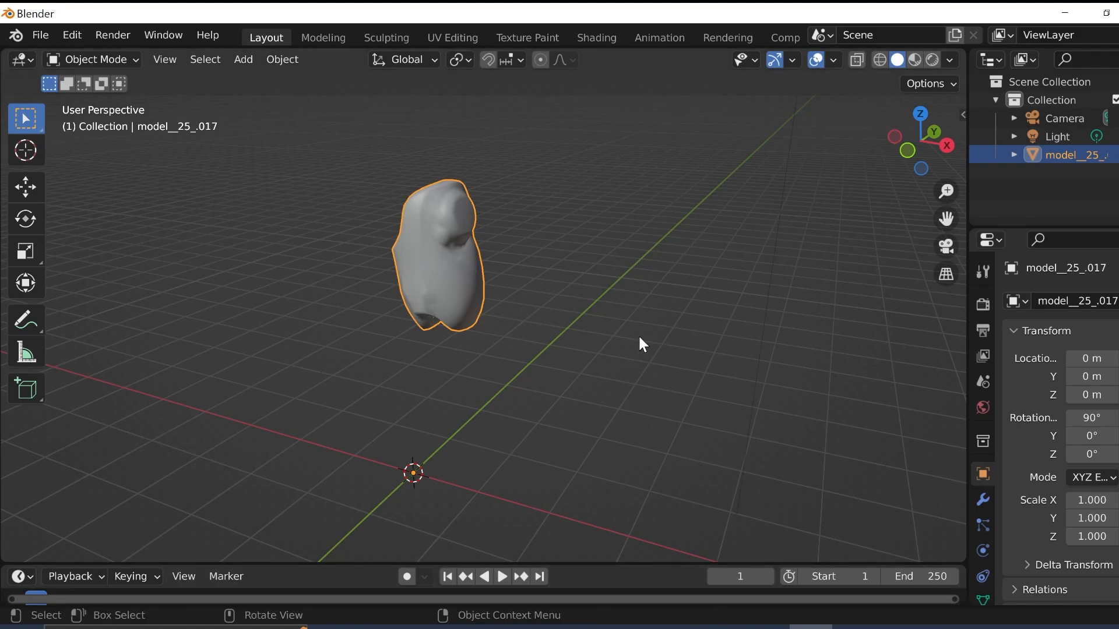
{"action": "middle_click_drag", "start_coordinate": [564, 295], "coordinate": [512, 283]}
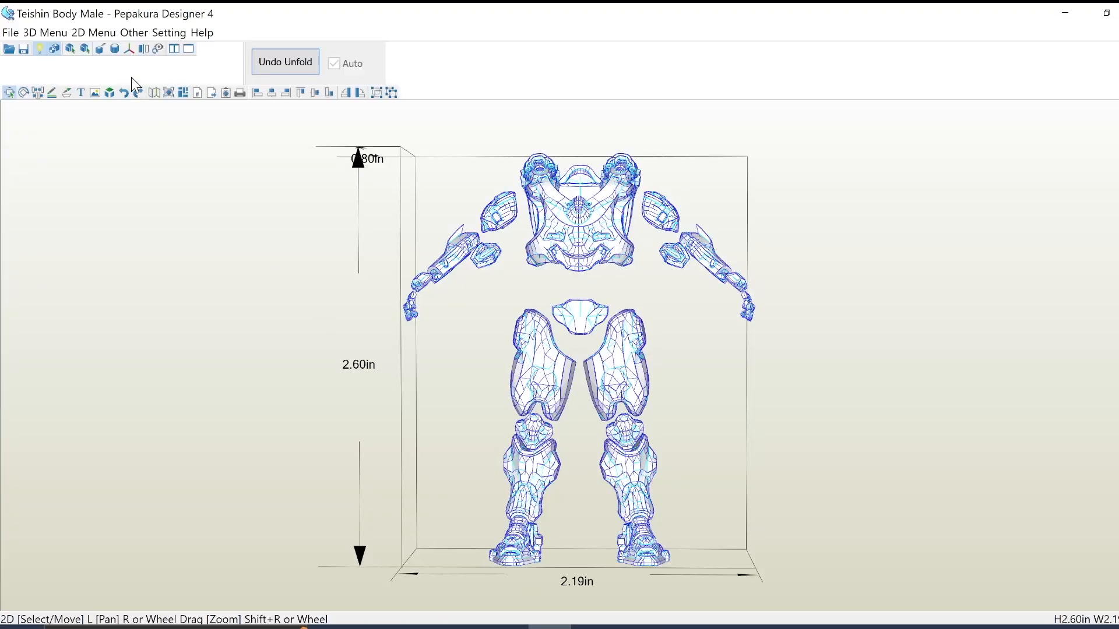
- Open the exported Spartan thigh OBJ without flipping faces, keeping its front direction and accepting the default scale
{"action": "left_click", "coordinate": [16, 35]}
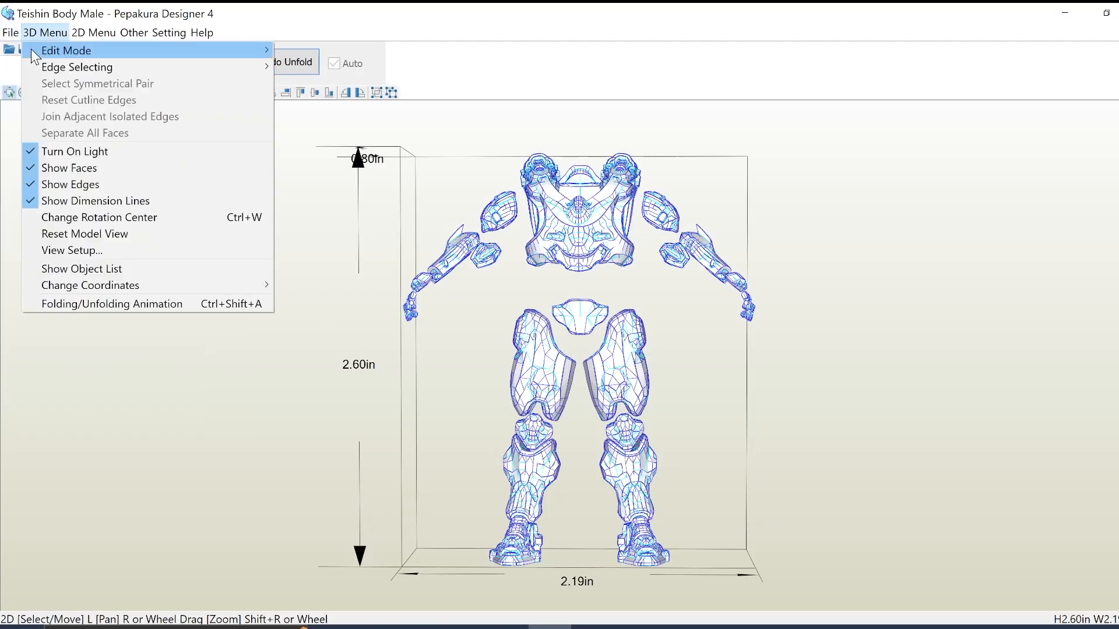
{"action": "left_click", "coordinate": [34, 52]}
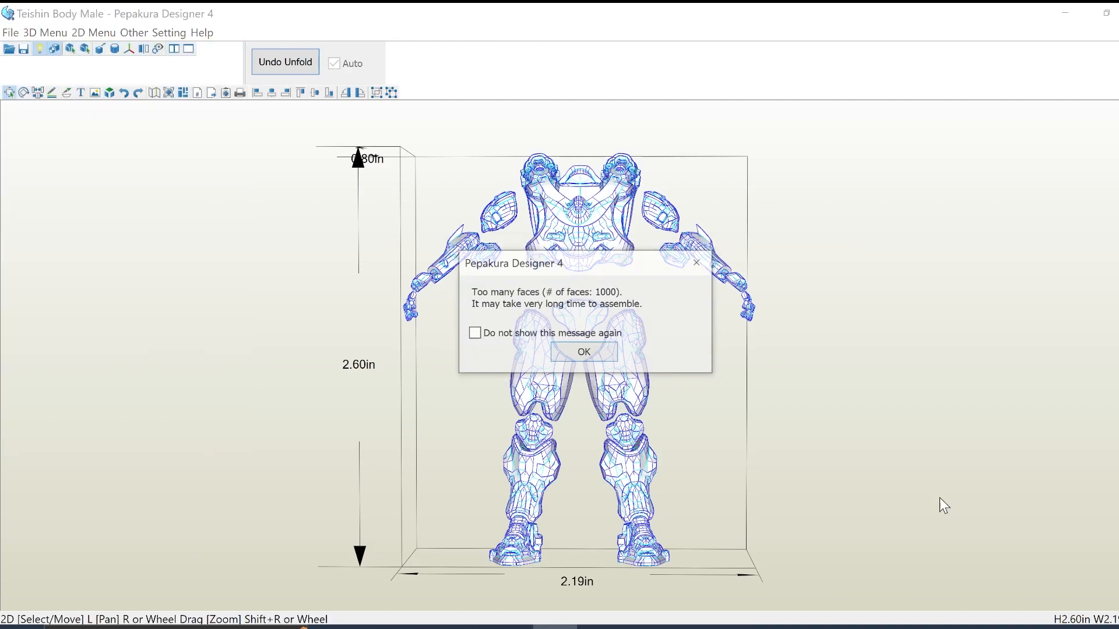
{"action": "left_click", "coordinate": [592, 350]}
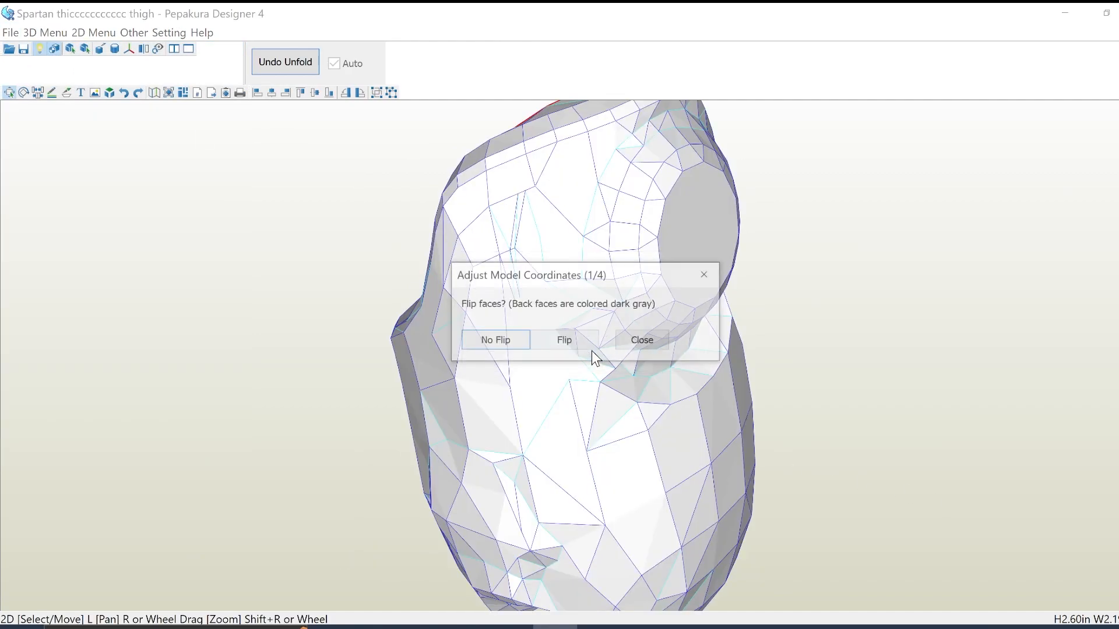
{"action": "left_click", "coordinate": [509, 340]}
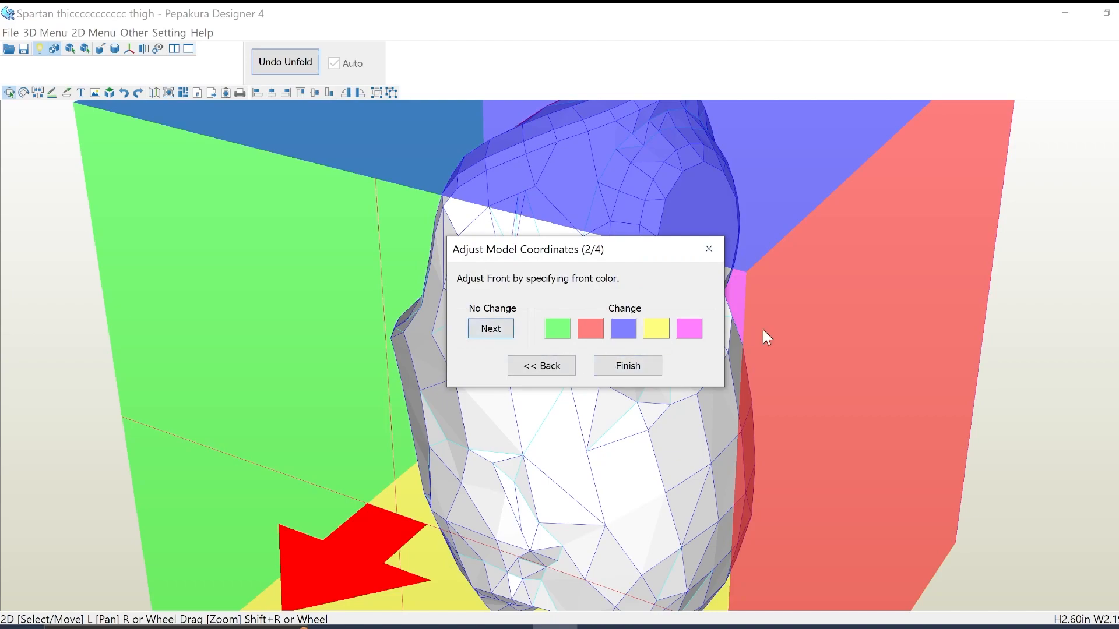
{"action": "left_click", "coordinate": [641, 362]}
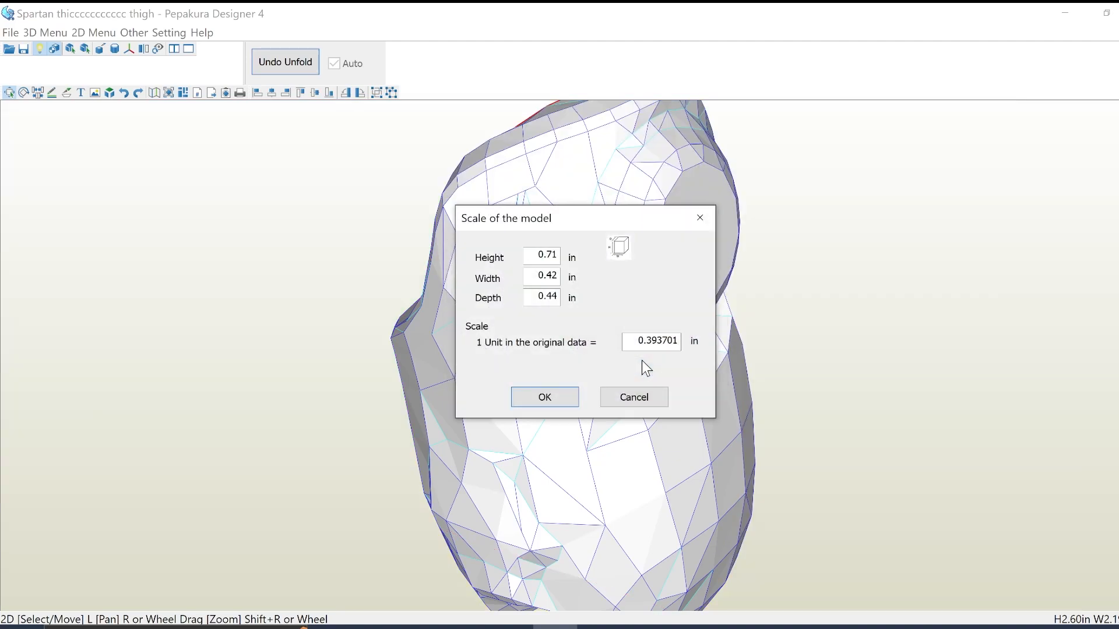
{"action": "left_click", "coordinate": [563, 394]}
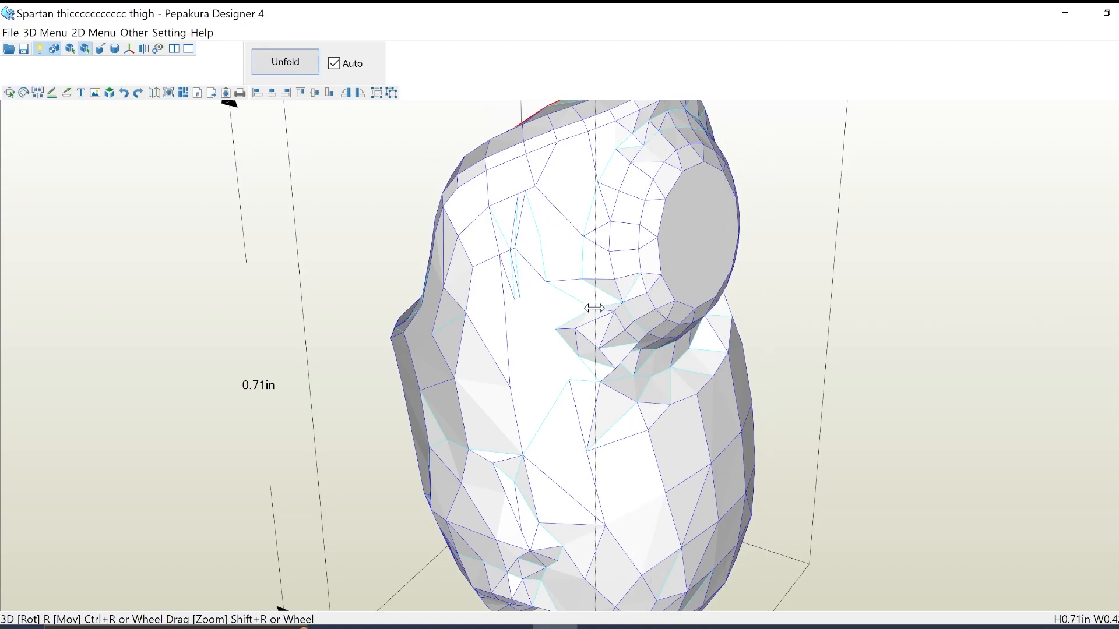
{"action": "left_click_drag", "start_coordinate": [568, 304], "coordinate": [568, 305]}
{"action": "left_click_drag", "start_coordinate": [424, 327], "coordinate": [365, 328]}
{"action": "left_click_drag", "start_coordinate": [285, 363], "coordinate": [307, 349]}
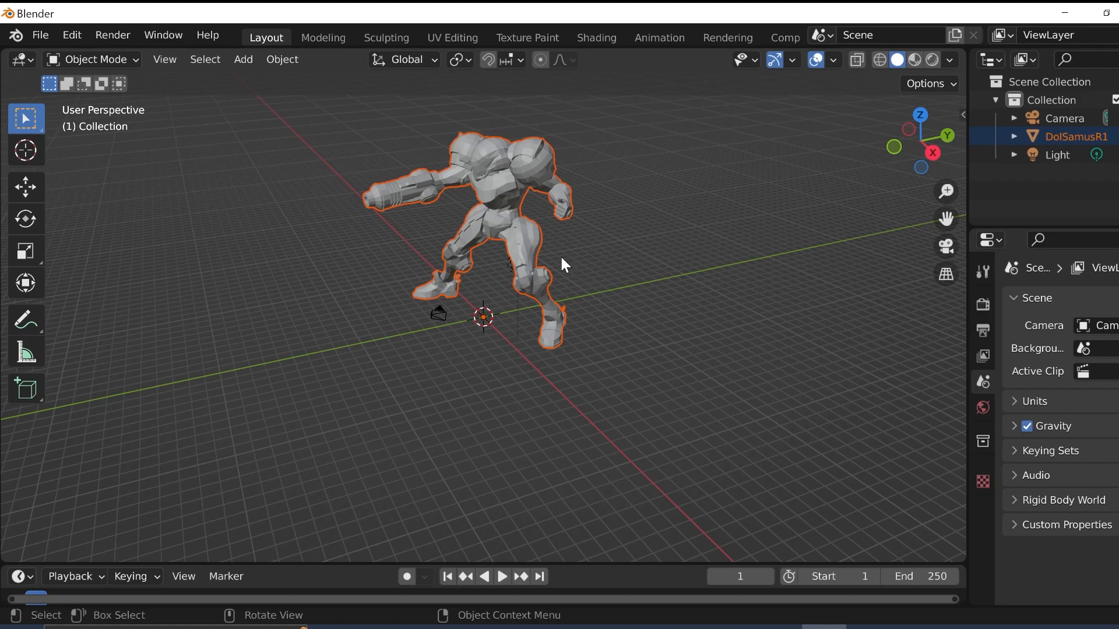
- Examine the DolSamusR1 armour model from several angles, looking closely at the thighs, knees and lower legs
{"action": "middle_click_drag", "start_coordinate": [556, 255], "coordinate": [650, 238]}
{"action": "scroll", "coordinate": [616, 186], "scroll_direction": "up", "scroll_amount": 5}
{"action": "scroll", "coordinate": [612, 268], "scroll_direction": "down", "scroll_amount": 3}
{"action": "scroll", "coordinate": [615, 257], "scroll_direction": "down", "scroll_amount": 3}
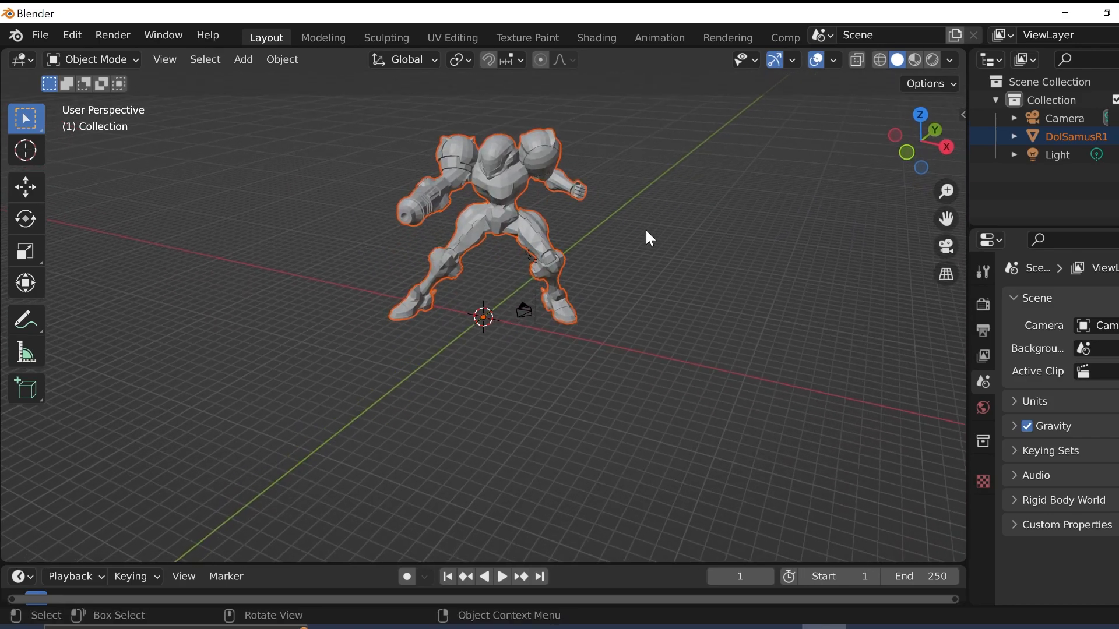
{"action": "scroll", "coordinate": [647, 237], "scroll_direction": "up", "scroll_amount": 2}
{"action": "scroll", "coordinate": [624, 245], "scroll_direction": "down", "scroll_amount": 4}
{"action": "scroll", "coordinate": [624, 245], "scroll_direction": "up", "scroll_amount": 9}
{"action": "middle_click_drag", "start_coordinate": [621, 235], "coordinate": [535, 256]}
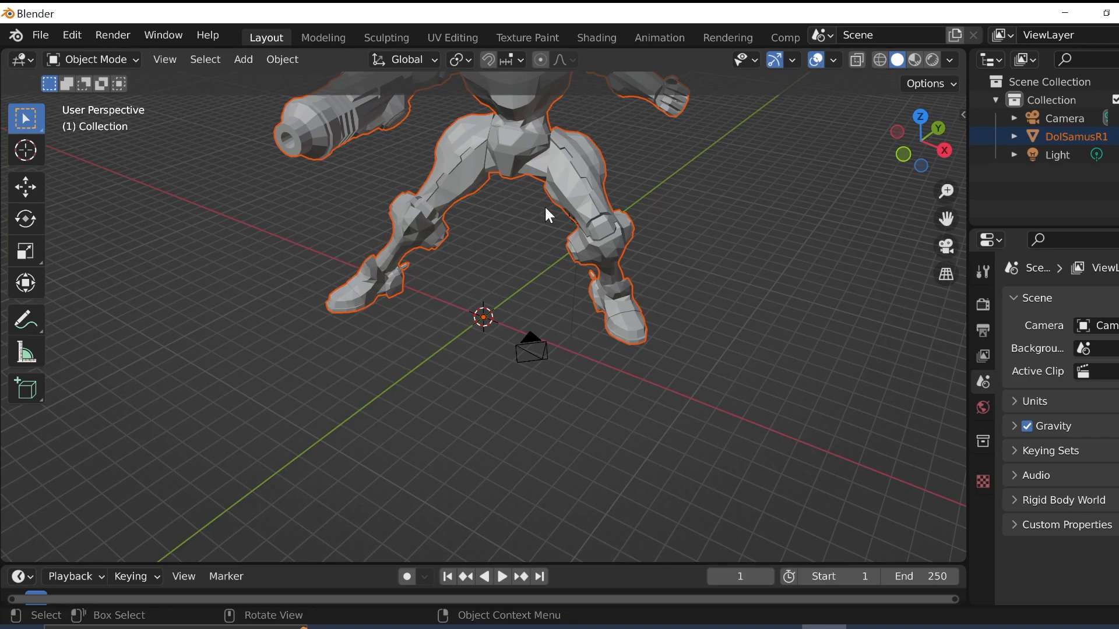
{"action": "scroll", "coordinate": [545, 218], "scroll_direction": "down", "scroll_amount": 1}
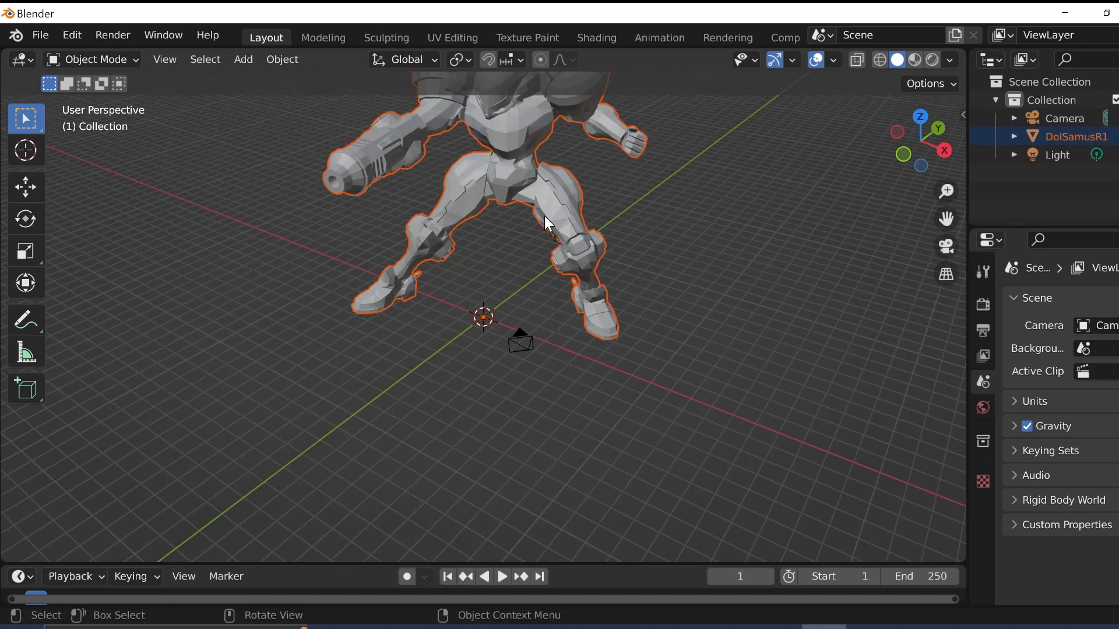
{"action": "middle_click_drag", "start_coordinate": [544, 217], "coordinate": [649, 185]}
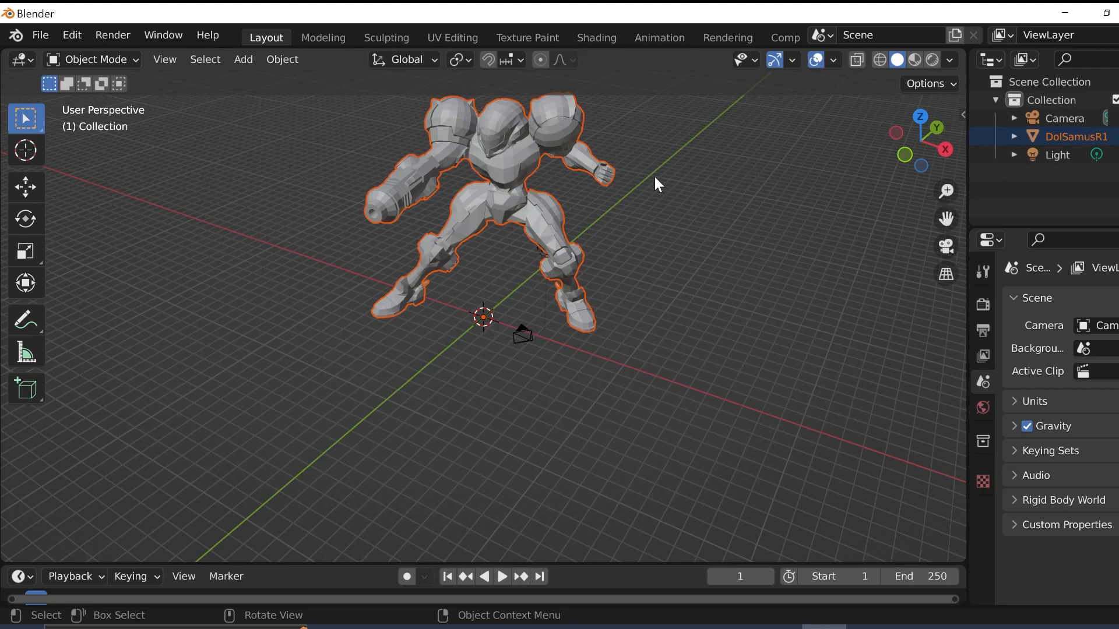
{"action": "middle_click_drag", "start_coordinate": [639, 110], "coordinate": [614, 161]}
{"action": "scroll", "coordinate": [598, 193], "scroll_direction": "down", "scroll_amount": 2}
{"action": "scroll", "coordinate": [598, 191], "scroll_direction": "up", "scroll_amount": 5}
{"action": "middle_click_drag", "start_coordinate": [487, 260], "coordinate": [538, 229]}
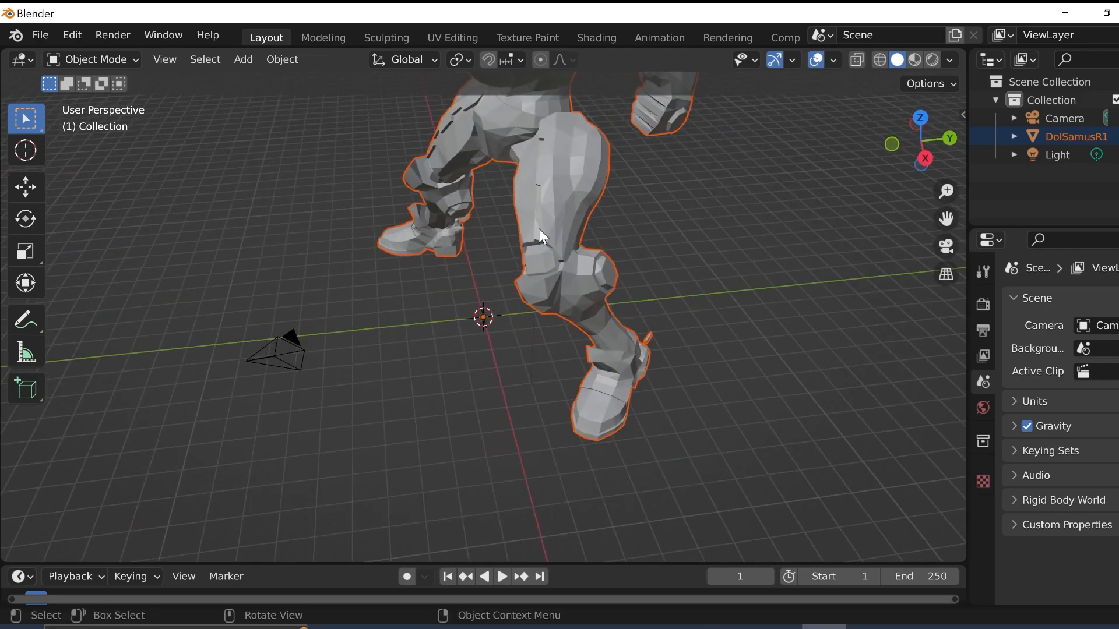
{"action": "scroll", "coordinate": [538, 229], "scroll_direction": "down", "scroll_amount": 4}
{"action": "scroll", "coordinate": [515, 198], "scroll_direction": "up", "scroll_amount": 4}
{"action": "middle_click_drag", "start_coordinate": [493, 169], "coordinate": [660, 177]}
{"action": "scroll", "coordinate": [644, 202], "scroll_direction": "down", "scroll_amount": 3}
{"action": "scroll", "coordinate": [643, 201], "scroll_direction": "up", "scroll_amount": 1}
{"action": "scroll", "coordinate": [680, 183], "scroll_direction": "down", "scroll_amount": 2}
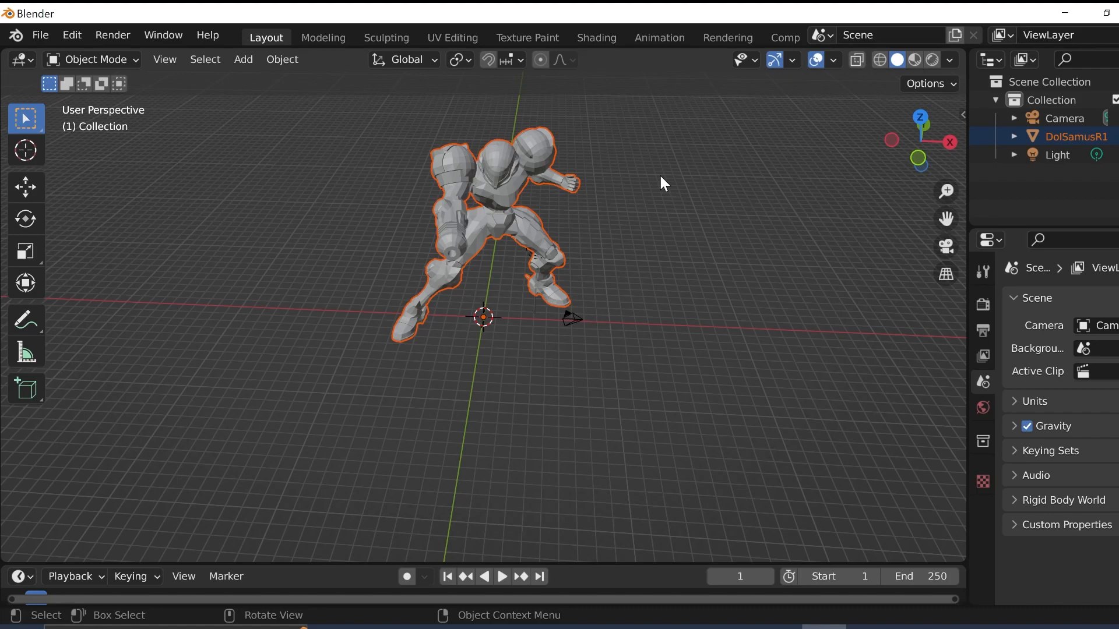
- Enter Edit Mode on the DolSamusR1_fixed object and clear the vertex selection
{"action": "left_click", "coordinate": [1075, 135]}
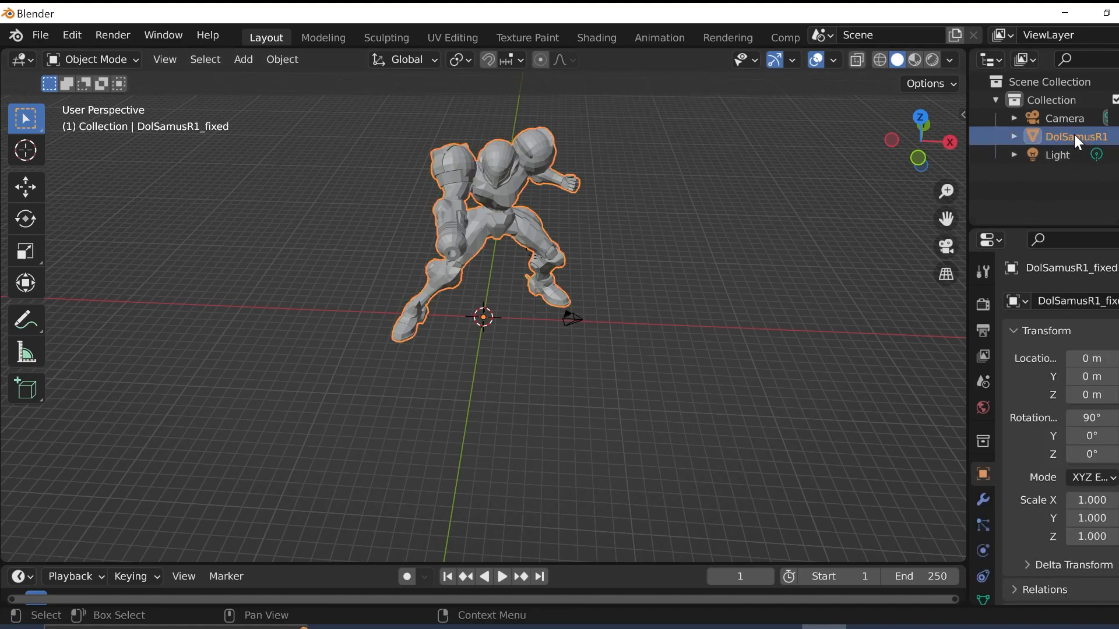
{"action": "key", "text": "Tab"}
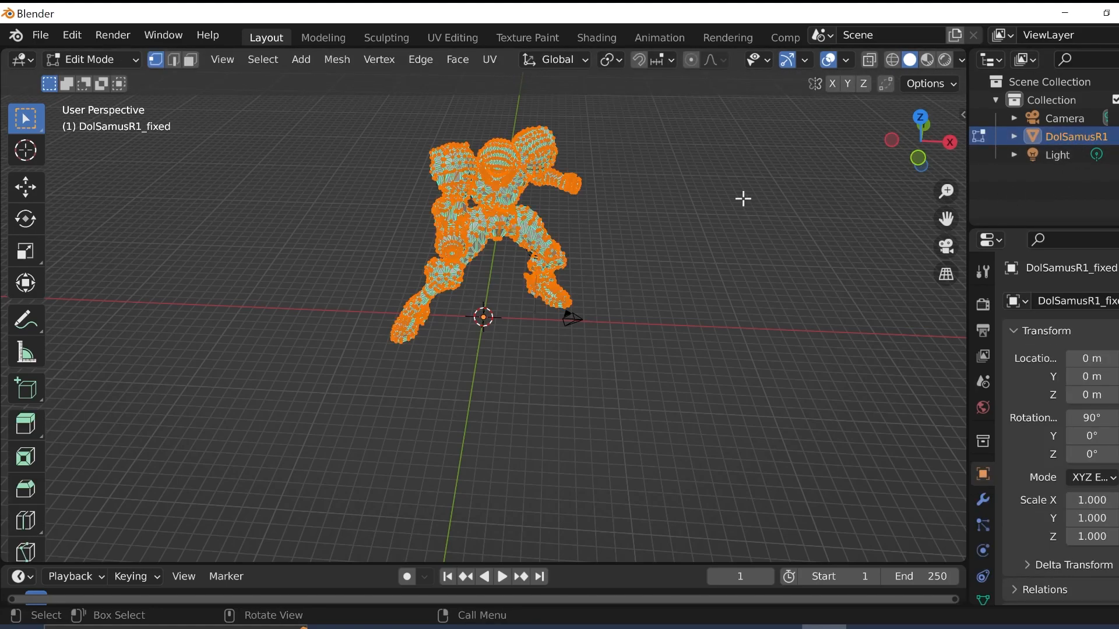
{"action": "left_click", "coordinate": [692, 196]}
- Delete the front-facing vertices of both legs from the lower thighs down to the feet
{"action": "scroll", "coordinate": [640, 206], "scroll_direction": "down", "scroll_amount": 1}
{"action": "scroll", "coordinate": [640, 206], "scroll_direction": "up", "scroll_amount": 4}
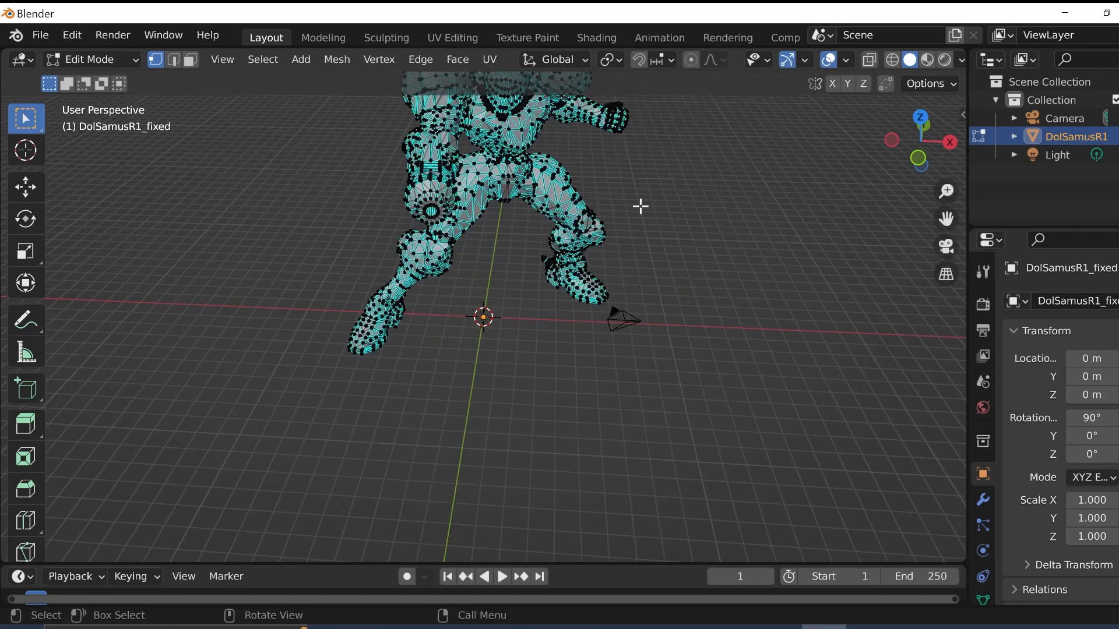
{"action": "middle_click_drag", "start_coordinate": [667, 173], "coordinate": [646, 162]}
{"action": "scroll", "coordinate": [668, 194], "scroll_direction": "down", "scroll_amount": 3}
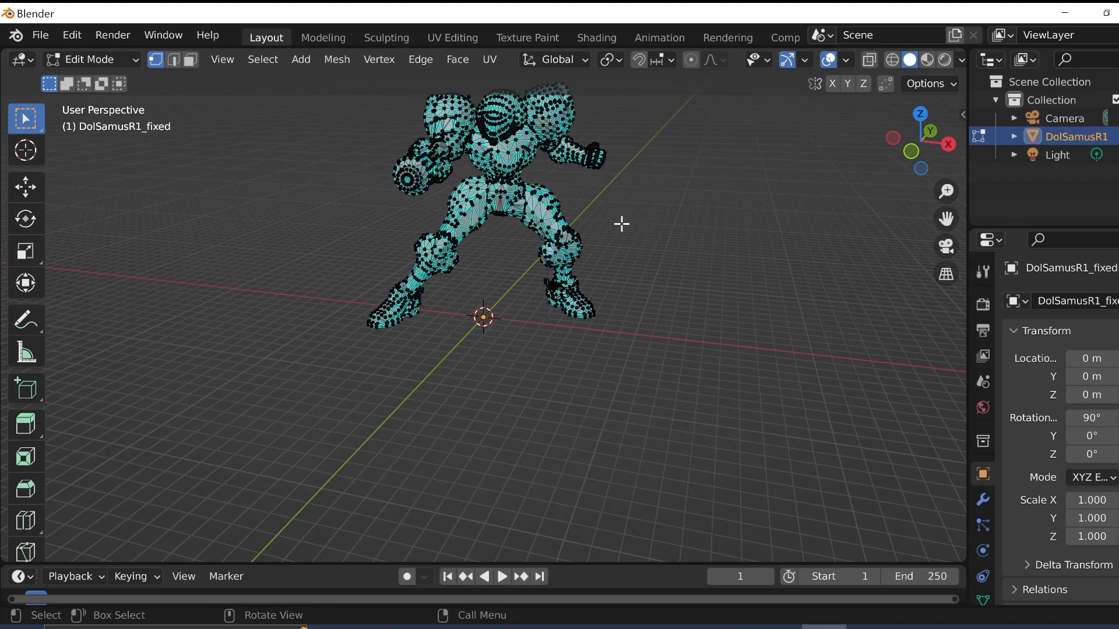
{"action": "left_click_drag", "start_coordinate": [649, 213], "coordinate": [351, 360]}
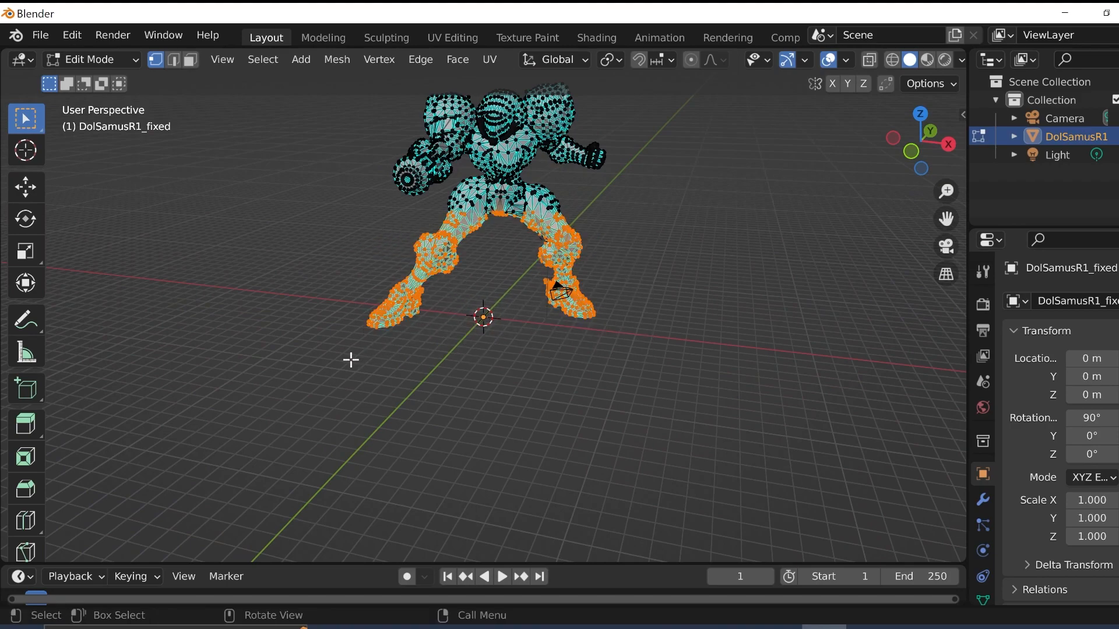
{"action": "key", "text": "x"}
{"action": "left_click", "coordinate": [352, 361]}
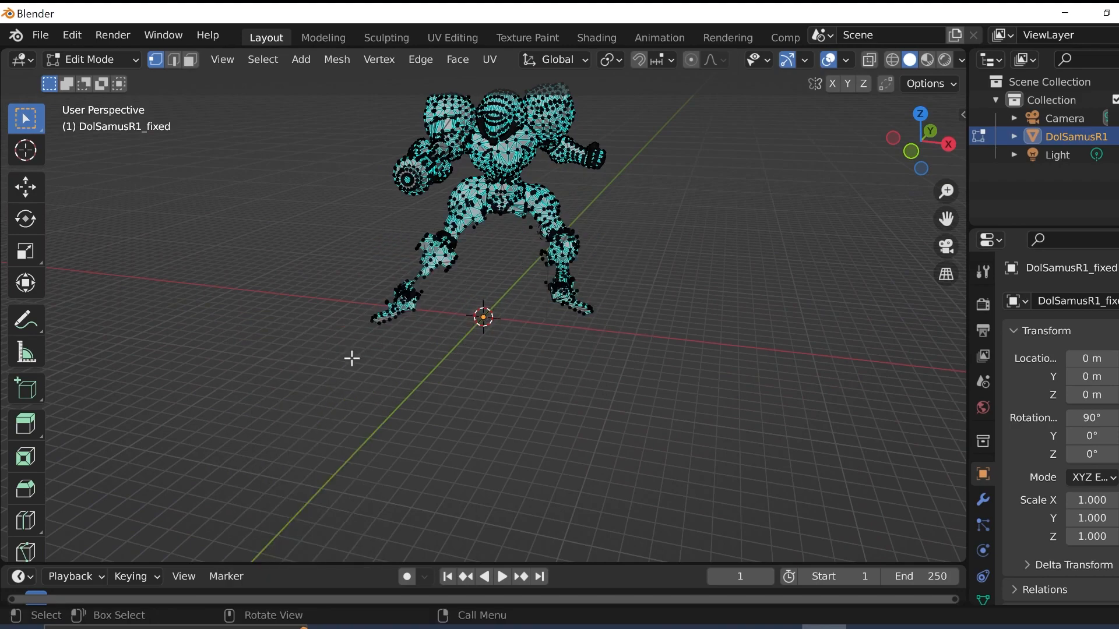
- Repeatedly select and delete the leftover vertices of both knees, shins and feet
{"action": "left_click_drag", "start_coordinate": [597, 231], "coordinate": [348, 349]}
{"action": "key", "text": "x"}
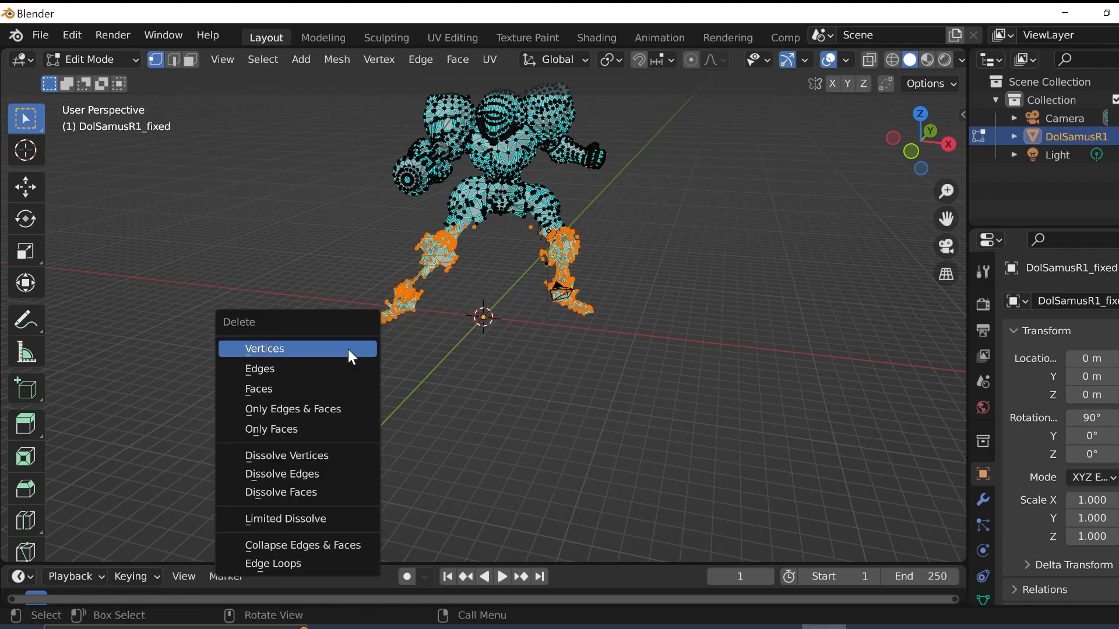
{"action": "left_click", "coordinate": [348, 349]}
{"action": "left_click_drag", "start_coordinate": [629, 220], "coordinate": [362, 329]}
{"action": "key", "text": "x"}
{"action": "left_click", "coordinate": [363, 328]}
{"action": "left_click_drag", "start_coordinate": [610, 228], "coordinate": [372, 333]}
{"action": "key", "text": "x"}
{"action": "left_click", "coordinate": [373, 333]}
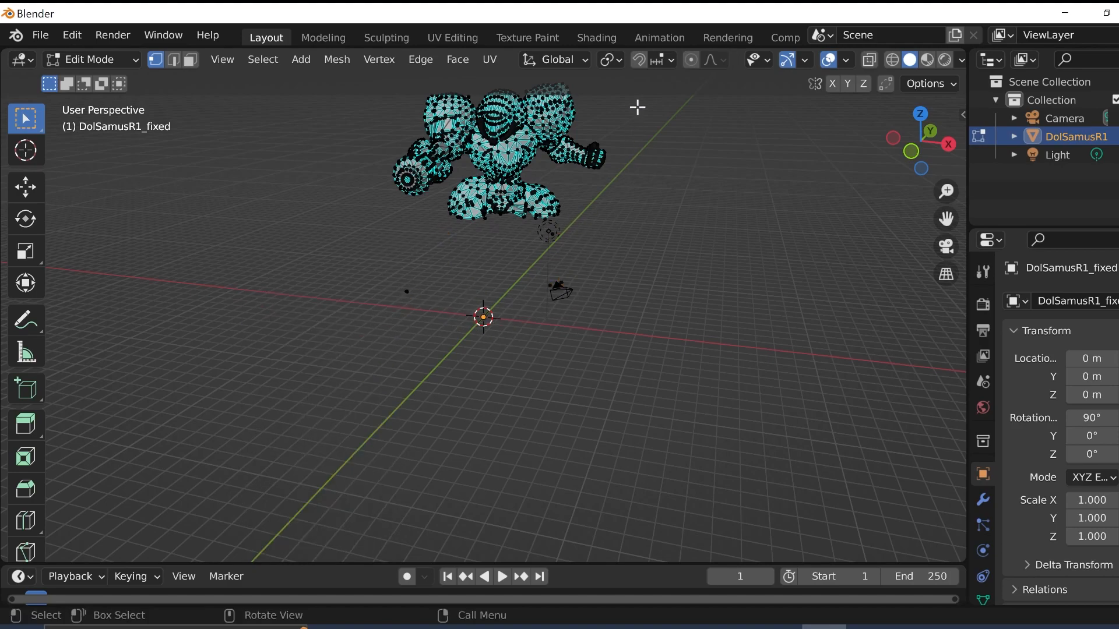
- Delete the vertices of the thigh opposite the arm cannon and the stray points remaining from the lower legs
{"action": "left_click_drag", "start_coordinate": [622, 194], "coordinate": [498, 313]}
{"action": "key", "text": "x"}
{"action": "left_click", "coordinate": [555, 303]}
{"action": "left_click_drag", "start_coordinate": [612, 257], "coordinate": [351, 325]}
{"action": "key", "text": "x"}
{"action": "left_click", "coordinate": [358, 327]}
- Delete the outer vertices of the helmet, chest, hips and the arm opposite the cannon
{"action": "scroll", "coordinate": [632, 136], "scroll_direction": "down", "scroll_amount": 3}
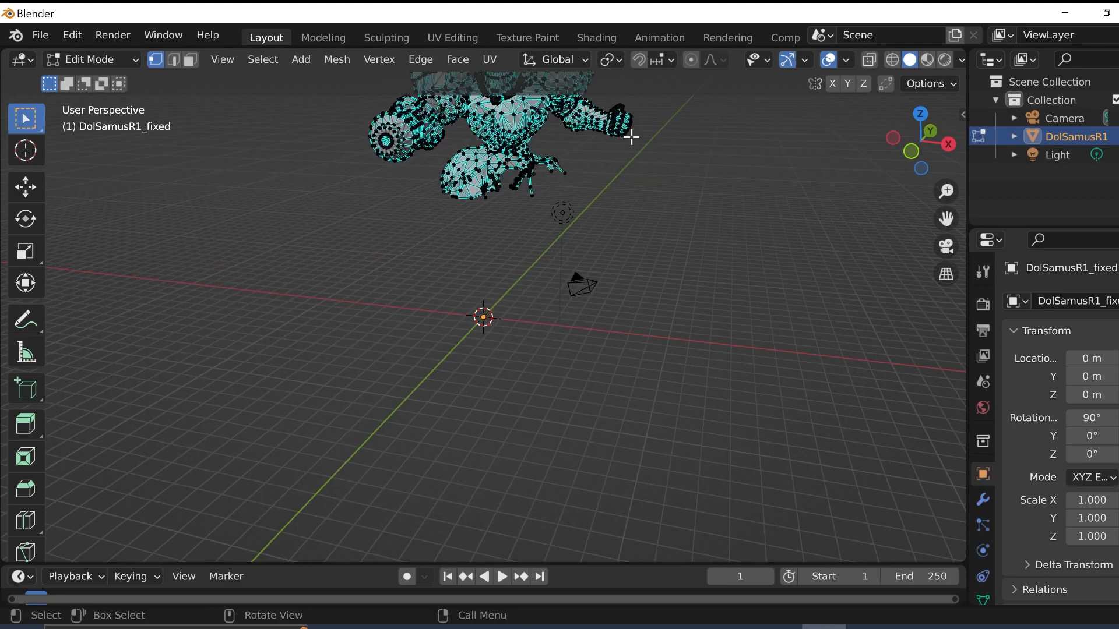
{"action": "left_click_drag", "start_coordinate": [945, 218], "coordinate": [933, 288]}
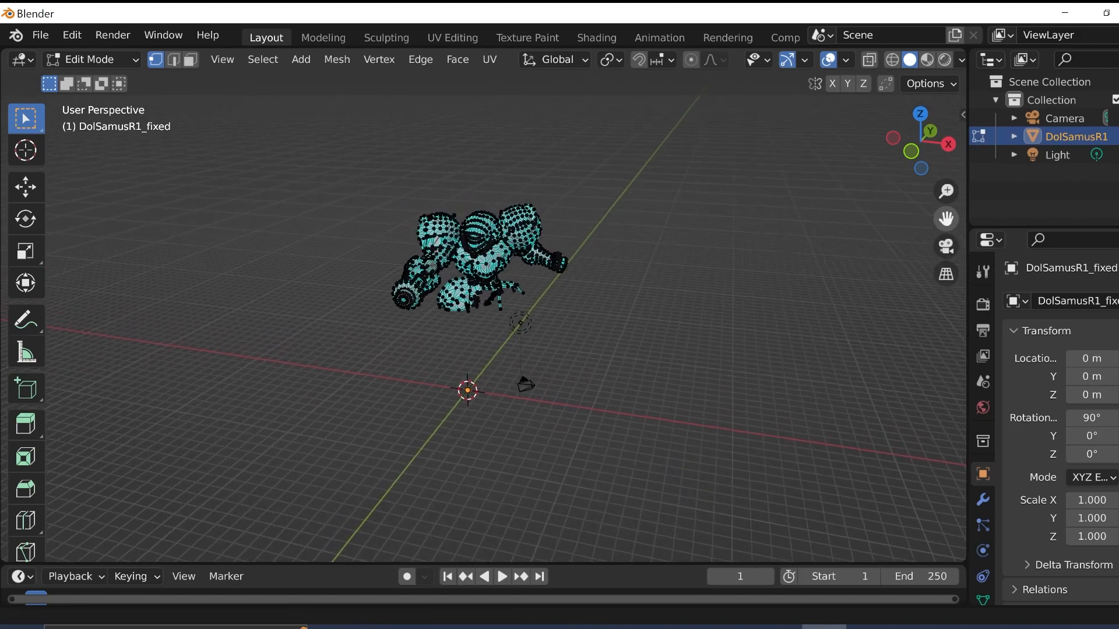
{"action": "scroll", "coordinate": [696, 226], "scroll_direction": "up", "scroll_amount": 1}
{"action": "scroll", "coordinate": [633, 222], "scroll_direction": "down", "scroll_amount": 1}
{"action": "scroll", "coordinate": [632, 221], "scroll_direction": "up", "scroll_amount": 4}
{"action": "left_click_drag", "start_coordinate": [626, 138], "coordinate": [435, 353]}
{"action": "key", "text": "x"}
{"action": "left_click", "coordinate": [443, 353]}
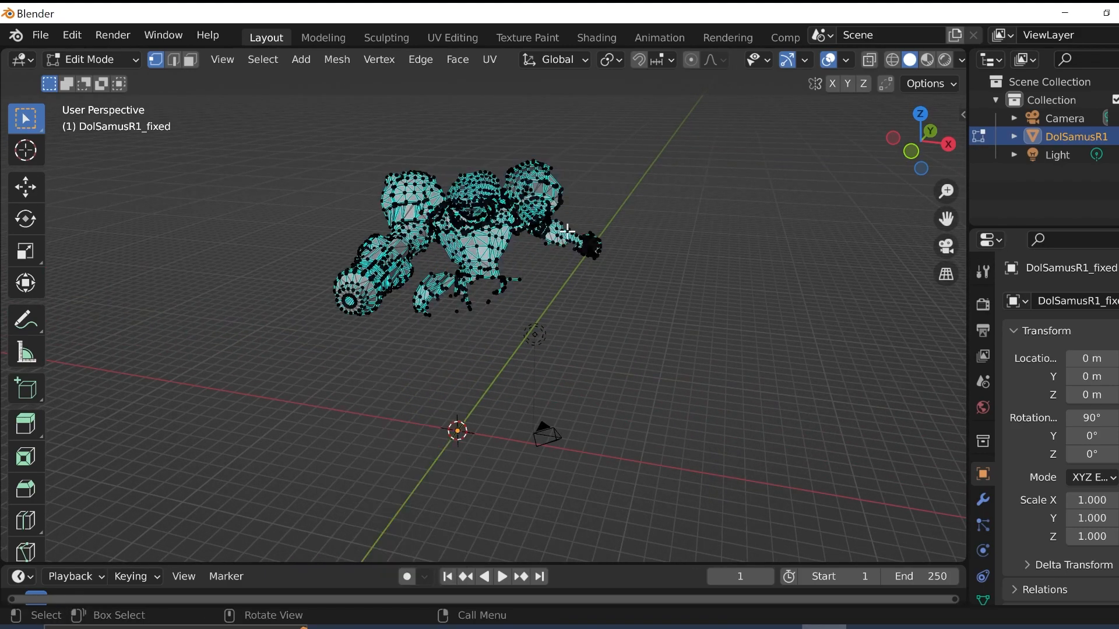
- Delete the inner layers of the helmet, torso and opposite arm, leaving the cannon arm and its shoulder out of the selection
{"action": "left_click_drag", "start_coordinate": [612, 160], "coordinate": [414, 328]}
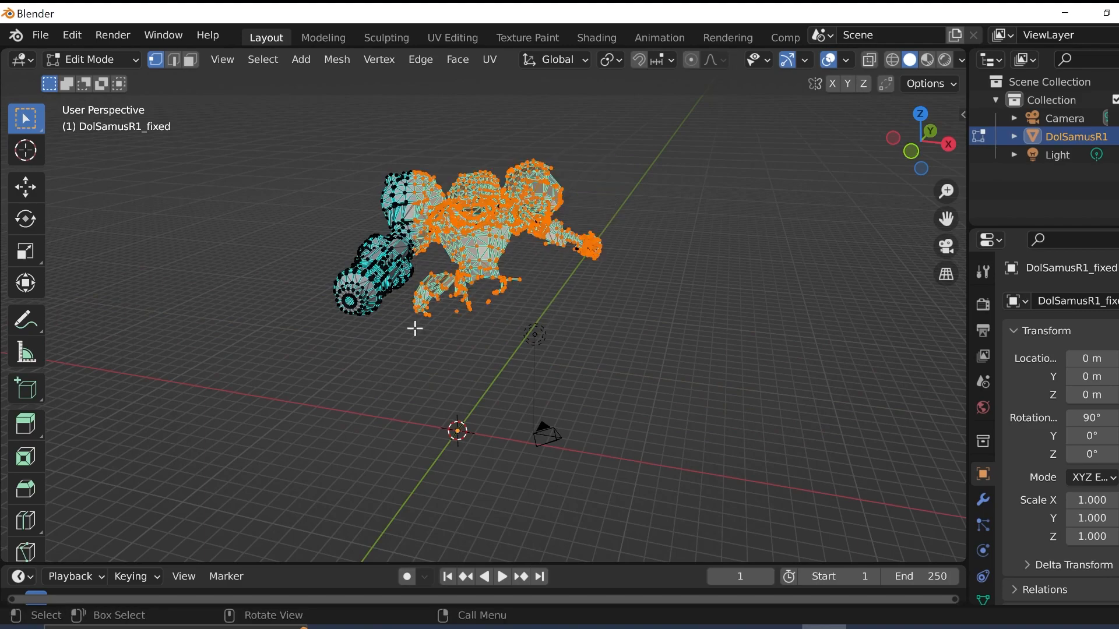
{"action": "left_click", "coordinate": [628, 212]}
{"action": "left_click_drag", "start_coordinate": [621, 155], "coordinate": [446, 336]}
{"action": "key", "text": "x"}
{"action": "left_click", "coordinate": [446, 337]}
{"action": "left_click_drag", "start_coordinate": [655, 147], "coordinate": [453, 316]}
{"action": "key", "text": "x"}
{"action": "left_click", "coordinate": [454, 316]}
- Clear away the last stray vertices of the torso and opposite arm beside the cannon arm
{"action": "left_click_drag", "start_coordinate": [626, 155], "coordinate": [449, 317]}
{"action": "key", "text": "x"}
{"action": "left_click", "coordinate": [449, 320]}
{"action": "left_click_drag", "start_coordinate": [620, 175], "coordinate": [443, 338]}
{"action": "key", "text": "x"}
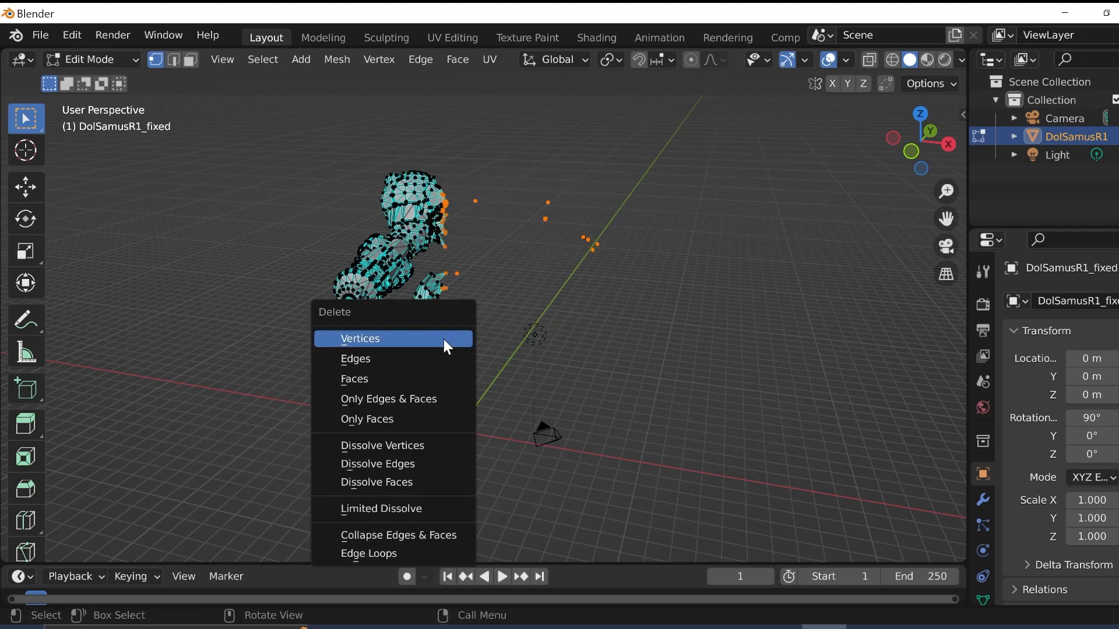
{"action": "left_click", "coordinate": [443, 341]}
{"action": "left_click_drag", "start_coordinate": [603, 192], "coordinate": [494, 295]}
{"action": "key", "text": "x"}
{"action": "left_click", "coordinate": [494, 295]}
- Delete the upper vertices of the round shoulder armour above the arm cannon in several passes
{"action": "left_click_drag", "start_coordinate": [480, 173], "coordinate": [373, 211]}
{"action": "key", "text": "x"}
{"action": "left_click", "coordinate": [373, 211]}
{"action": "left_click_drag", "start_coordinate": [466, 169], "coordinate": [368, 219]}
{"action": "key", "text": "x"}
{"action": "left_click", "coordinate": [368, 219]}
{"action": "left_click_drag", "start_coordinate": [459, 176], "coordinate": [378, 215]}
{"action": "key", "text": "x"}
{"action": "left_click", "coordinate": [379, 216]}
- Delete the detached thigh fragment floating beside the arm cannon
{"action": "middle_click_drag", "start_coordinate": [482, 270], "coordinate": [483, 281]}
{"action": "scroll", "coordinate": [483, 281], "scroll_direction": "up", "scroll_amount": 3}
{"action": "left_click_drag", "start_coordinate": [407, 210], "coordinate": [327, 319]}
{"action": "key", "text": "x"}
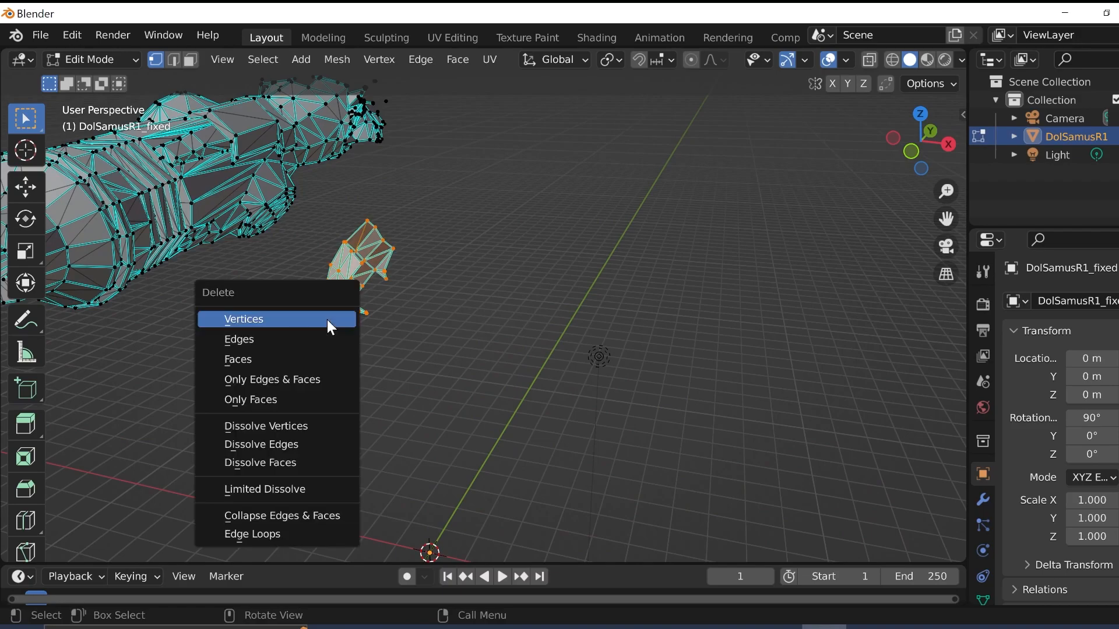
{"action": "left_click", "coordinate": [327, 320]}
{"action": "left_click_drag", "start_coordinate": [408, 227], "coordinate": [337, 290]}
{"action": "key", "text": "x"}
{"action": "left_click", "coordinate": [337, 290]}
- Delete the remaining shoulder and upper-arm vertices behind the arm cannon's elbow end
{"action": "middle_click_drag", "start_coordinate": [397, 215], "coordinate": [315, 279]}
{"action": "middle_click_drag", "start_coordinate": [392, 230], "coordinate": [362, 255]}
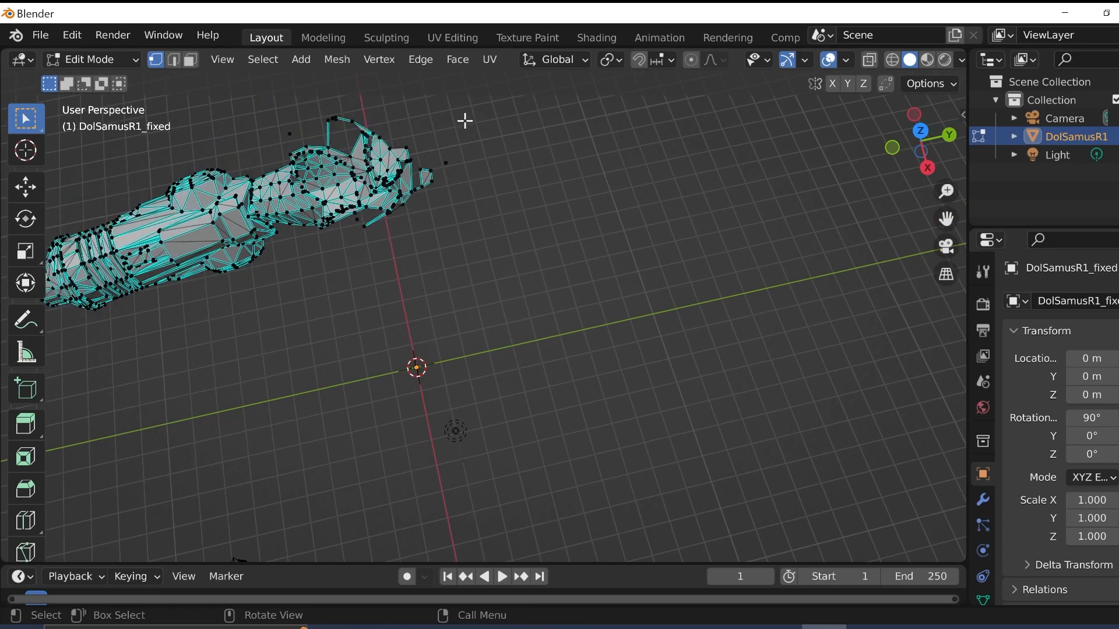
{"action": "left_click_drag", "start_coordinate": [468, 111], "coordinate": [306, 274]}
{"action": "key", "text": "x"}
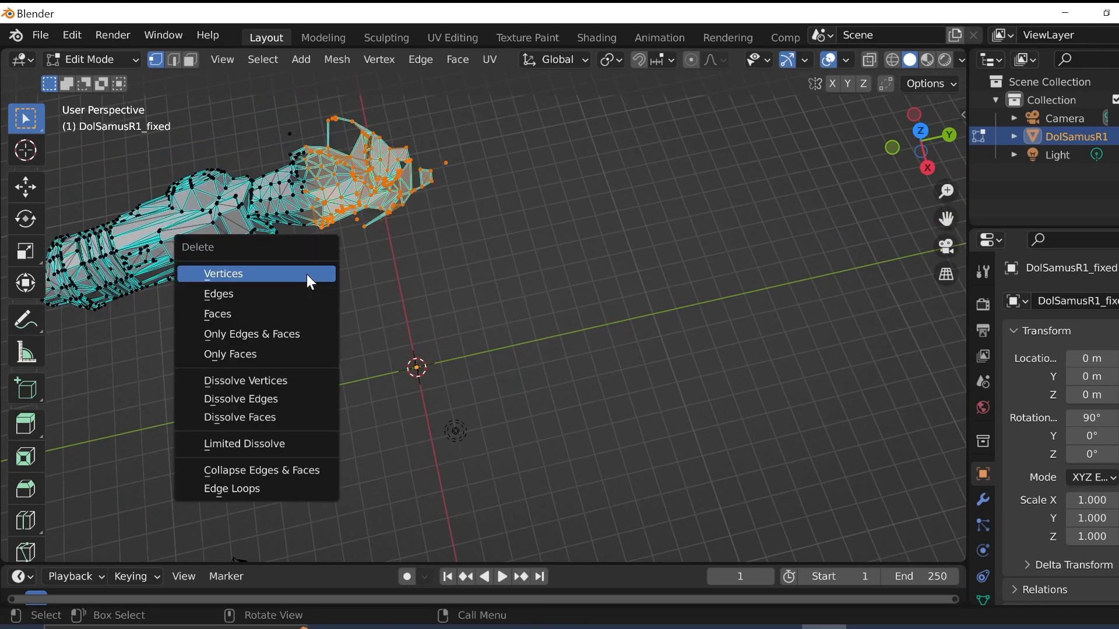
{"action": "left_click", "coordinate": [306, 275]}
{"action": "left_click_drag", "start_coordinate": [434, 115], "coordinate": [311, 256]}
{"action": "key", "text": "x"}
{"action": "left_click", "coordinate": [309, 257]}
{"action": "left_click_drag", "start_coordinate": [369, 111], "coordinate": [288, 239]}
{"action": "key", "text": "x"}
{"action": "left_click", "coordinate": [288, 240]}
- Delete the outermost vertices of the upper-arm stub protruding from the back of the arm cannon
{"action": "middle_click_drag", "start_coordinate": [310, 175], "coordinate": [370, 202]}
{"action": "left_click_drag", "start_coordinate": [946, 219], "coordinate": [567, 219]}
{"action": "scroll", "coordinate": [567, 219], "scroll_direction": "up", "scroll_amount": 5}
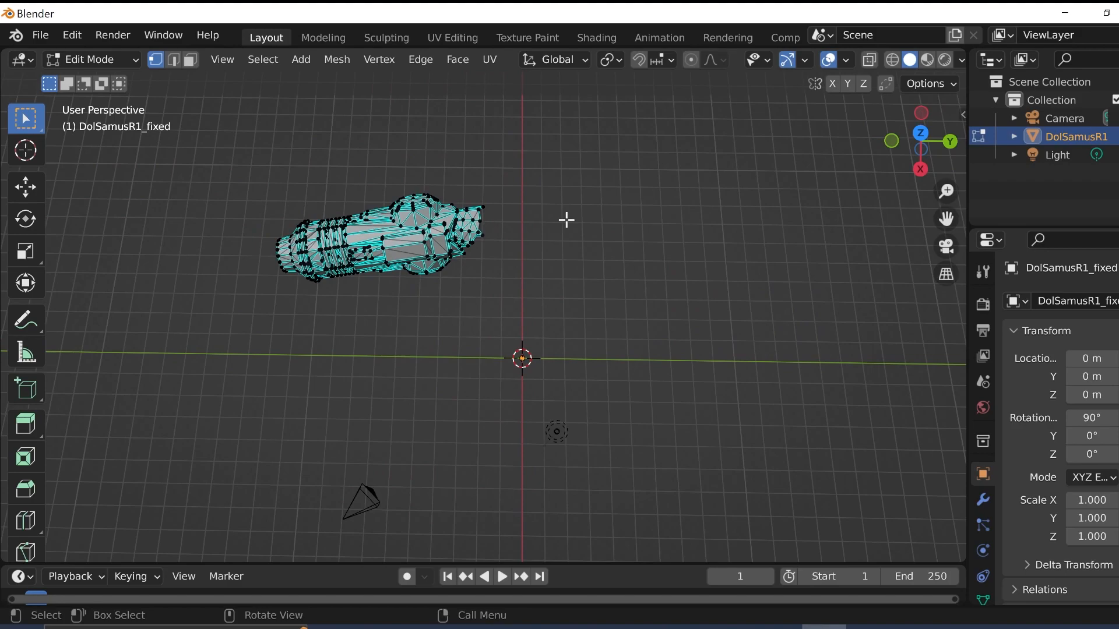
{"action": "left_click_drag", "start_coordinate": [954, 212], "coordinate": [957, 290]}
{"action": "scroll", "coordinate": [521, 151], "scroll_direction": "down", "scroll_amount": 2}
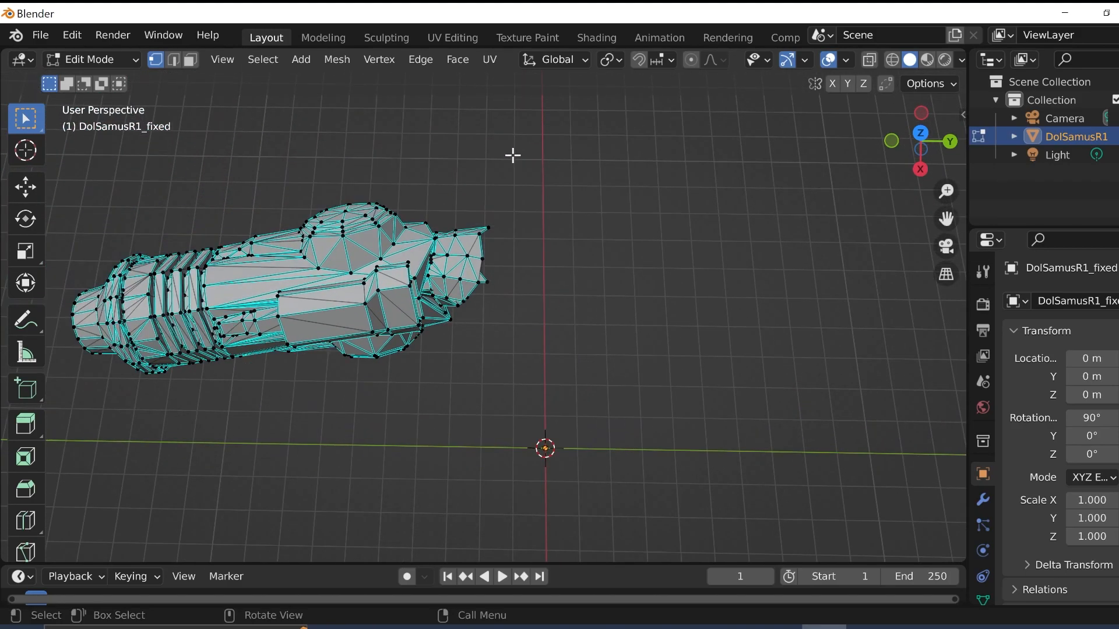
{"action": "scroll", "coordinate": [512, 155], "scroll_direction": "up", "scroll_amount": 5}
{"action": "middle_click_drag", "start_coordinate": [393, 197], "coordinate": [381, 170]}
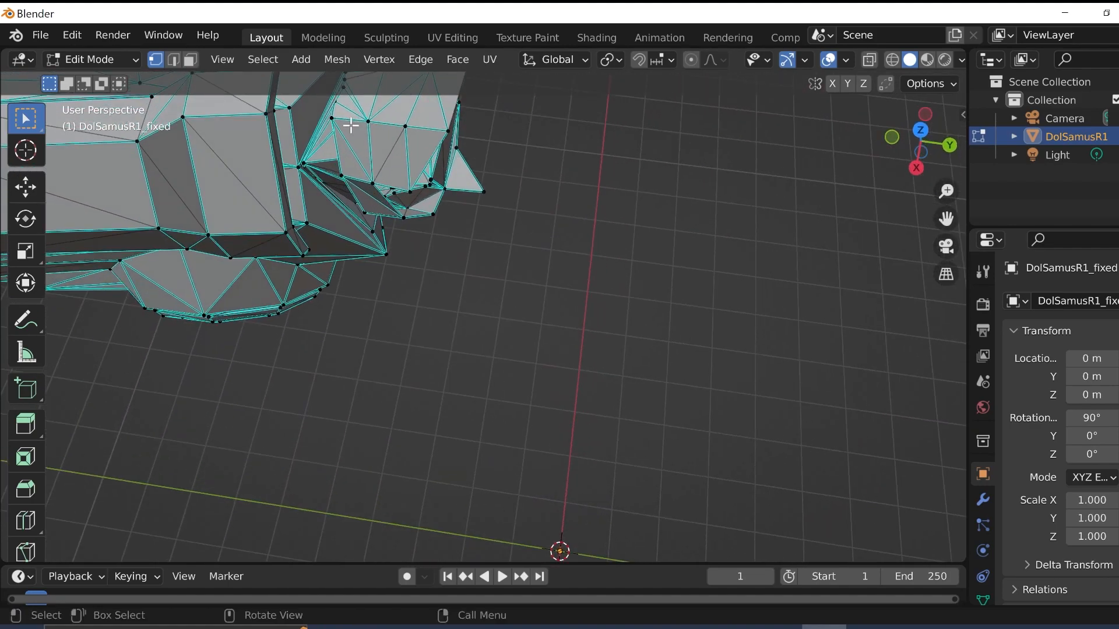
{"action": "scroll", "coordinate": [469, 144], "scroll_direction": "up", "scroll_amount": 1}
{"action": "scroll", "coordinate": [496, 140], "scroll_direction": "down", "scroll_amount": 1}
{"action": "scroll", "coordinate": [498, 140], "scroll_direction": "down", "scroll_amount": 1}
{"action": "left_click_drag", "start_coordinate": [516, 99], "coordinate": [440, 249]}
{"action": "key", "text": "x"}
{"action": "left_click", "coordinate": [440, 249]}
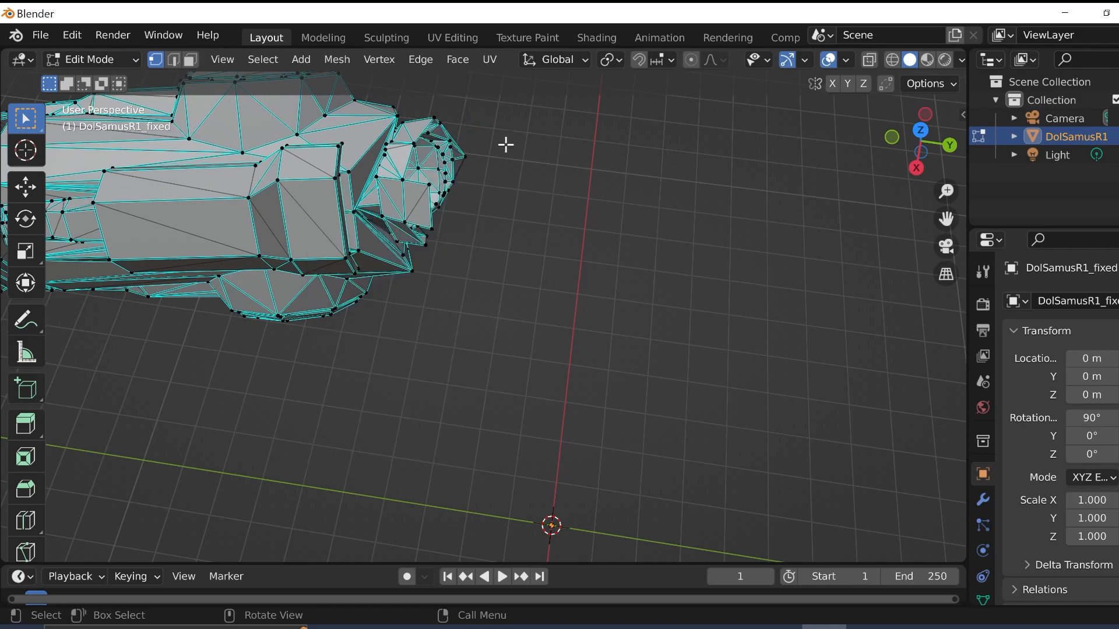
- Delete the rim vertices along the open edge of the upper-arm stub
{"action": "mouse_move", "coordinate": [494, 135]}
{"action": "middle_mouse_down"}
{"action": "mouse_move", "coordinate": [337, 120]}
{"action": "mouse_move", "coordinate": [282, 159]}
{"action": "mouse_move", "coordinate": [203, 163]}
{"action": "mouse_move", "coordinate": [492, 182]}
{"action": "mouse_move", "coordinate": [512, 175]}
{"action": "mouse_move", "coordinate": [508, 147]}
{"action": "middle_mouse_up"}
{"action": "left_click_drag", "start_coordinate": [474, 136], "coordinate": [453, 194]}
{"action": "key", "text": "x"}
{"action": "left_click", "coordinate": [444, 192]}
{"action": "middle_click_drag", "start_coordinate": [470, 169], "coordinate": [447, 180]}
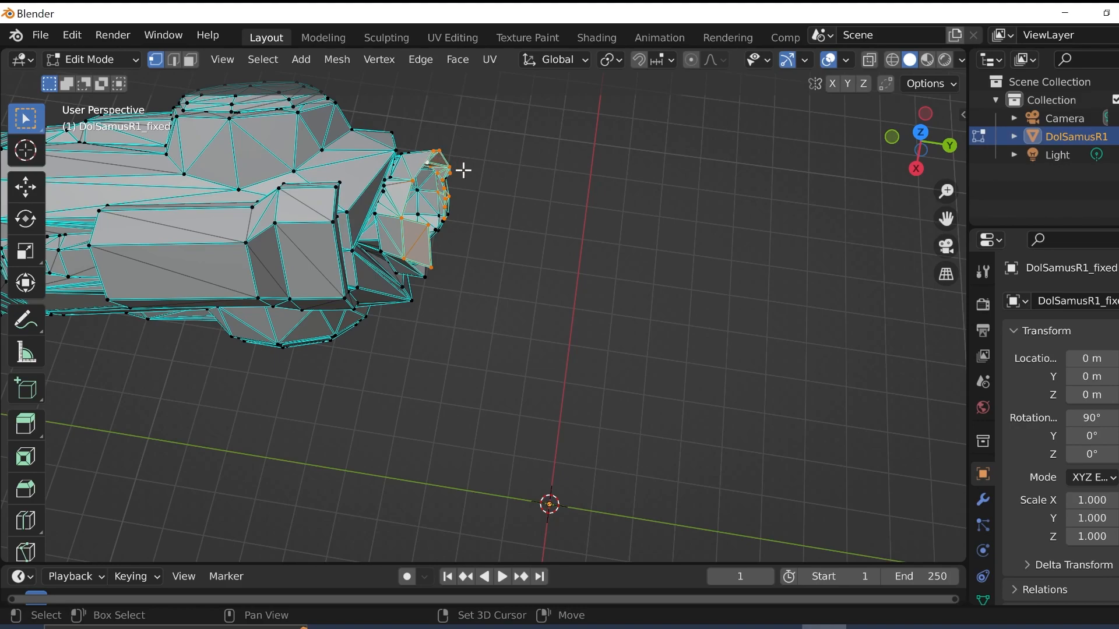
{"action": "key", "text": "x"}
{"action": "left_click", "coordinate": [432, 176]}
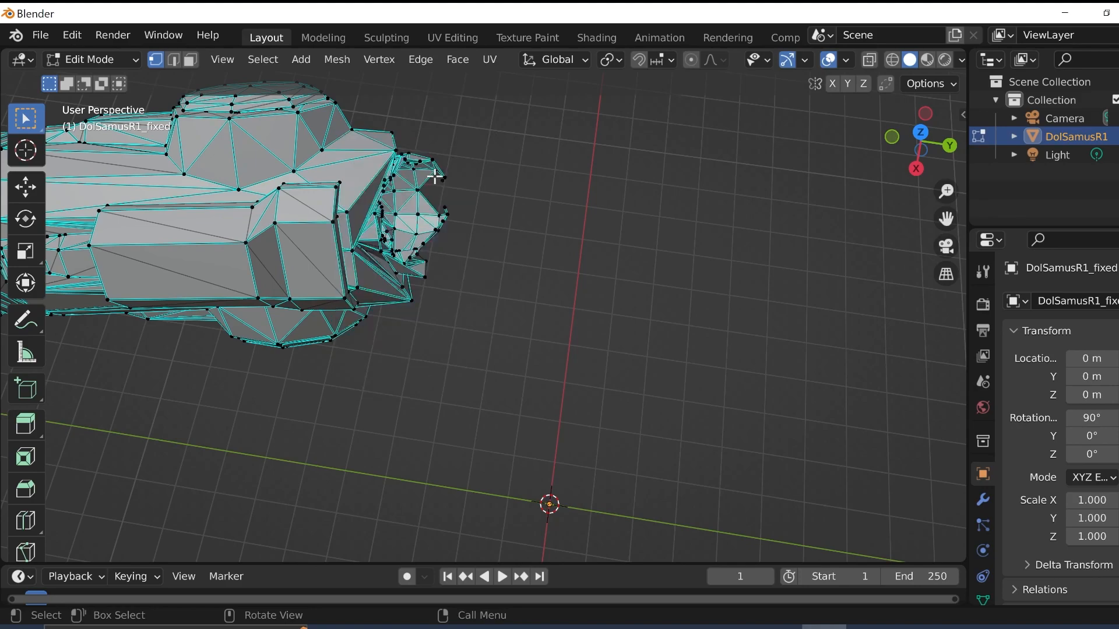
- Trim away the rest of the upper-arm stub's vertices up to the back edge of the arm cannon
{"action": "mouse_move", "coordinate": [458, 195]}
{"action": "middle_mouse_down"}
{"action": "mouse_move", "coordinate": [444, 200]}
{"action": "mouse_move", "coordinate": [457, 183]}
{"action": "middle_mouse_up"}
{"action": "left_click_drag", "start_coordinate": [457, 185], "coordinate": [433, 261]}
{"action": "key", "text": "x"}
{"action": "left_click", "coordinate": [425, 268]}
{"action": "left_click_drag", "start_coordinate": [441, 195], "coordinate": [413, 267]}
{"action": "key", "text": "x"}
{"action": "left_click", "coordinate": [413, 267]}
{"action": "middle_click_drag", "start_coordinate": [431, 275], "coordinate": [427, 202]}
{"action": "left_click_drag", "start_coordinate": [439, 175], "coordinate": [414, 134]}
{"action": "key", "text": "x"}
{"action": "left_click", "coordinate": [417, 134]}
- Delete the individual stray vertices left around the arm cannon's rear opening
{"action": "middle_click_drag", "start_coordinate": [452, 130], "coordinate": [401, 260]}
{"action": "key", "text": "x"}
{"action": "left_click", "coordinate": [407, 211]}
{"action": "scroll", "coordinate": [454, 218], "scroll_direction": "down", "scroll_amount": 1}
{"action": "scroll", "coordinate": [455, 217], "scroll_direction": "up", "scroll_amount": 5}
{"action": "key", "text": "x"}
{"action": "left_click", "coordinate": [281, 313]}
{"action": "middle_click_drag", "start_coordinate": [280, 324], "coordinate": [252, 344]}
{"action": "key", "text": "x"}
{"action": "left_click", "coordinate": [240, 268]}
- Delete the stray vertices protruding from the opposite side of the arm cannon's rear edge
{"action": "middle_click_drag", "start_coordinate": [245, 290], "coordinate": [572, 289]}
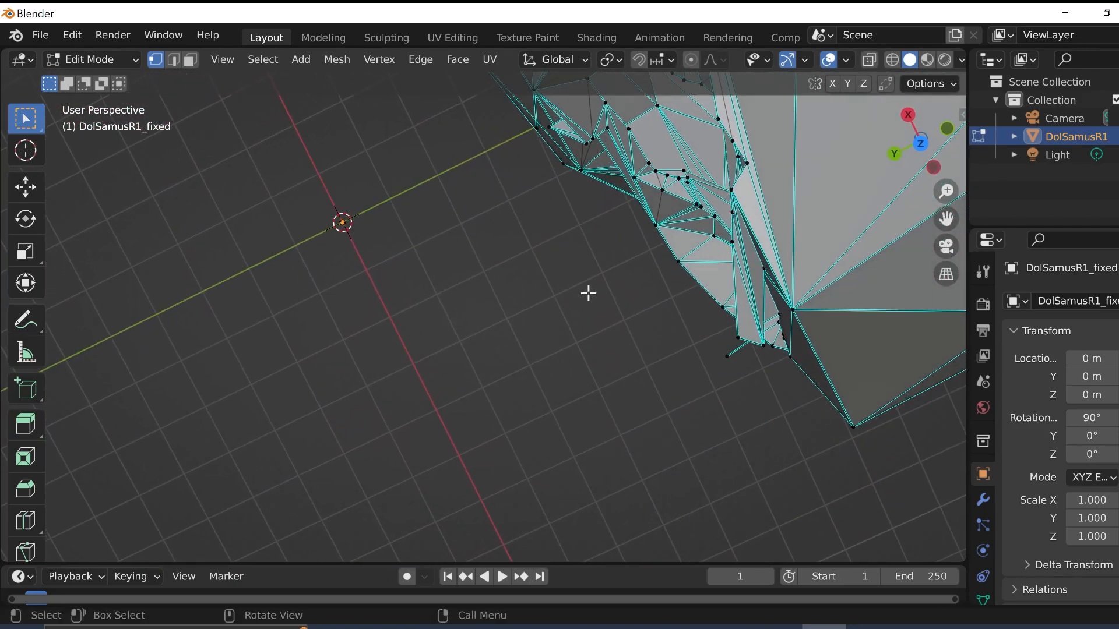
{"action": "key", "text": "x"}
{"action": "left_click", "coordinate": [726, 363]}
{"action": "key", "text": "x"}
{"action": "left_click", "coordinate": [742, 342]}
- Try to delete leftover vertices around the inner rim of the arm cannon's open rear end
{"action": "middle_click_drag", "start_coordinate": [717, 338], "coordinate": [732, 264]}
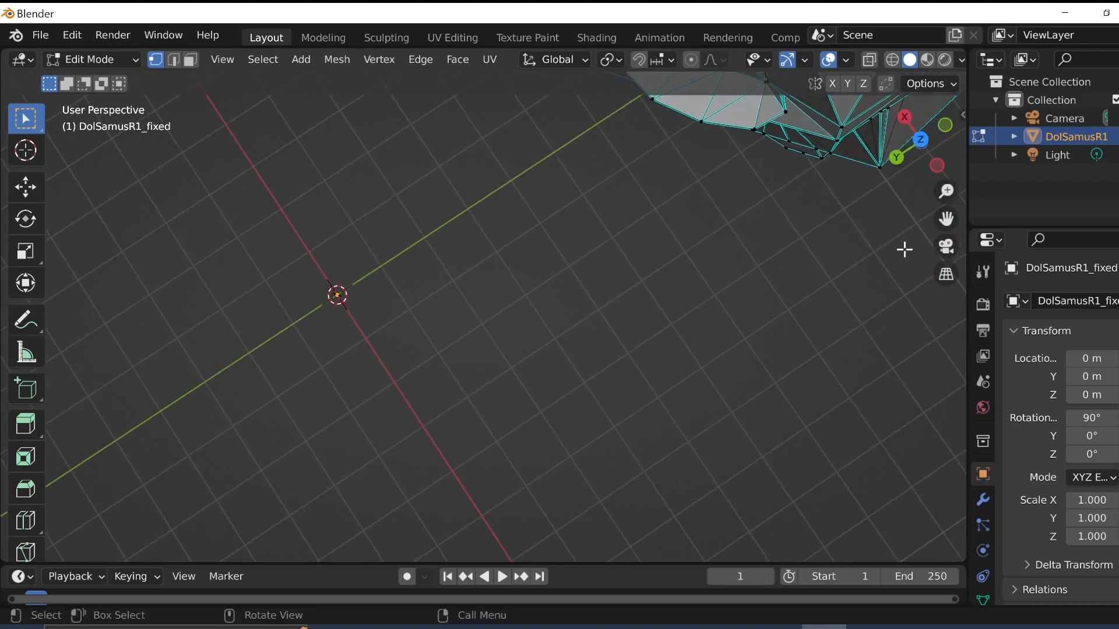
{"action": "mouse_move", "coordinate": [946, 218]}
{"action": "left_mouse_down"}
{"action": "mouse_move", "coordinate": [933, 251]}
{"action": "mouse_move", "coordinate": [948, 217]}
{"action": "left_mouse_up"}
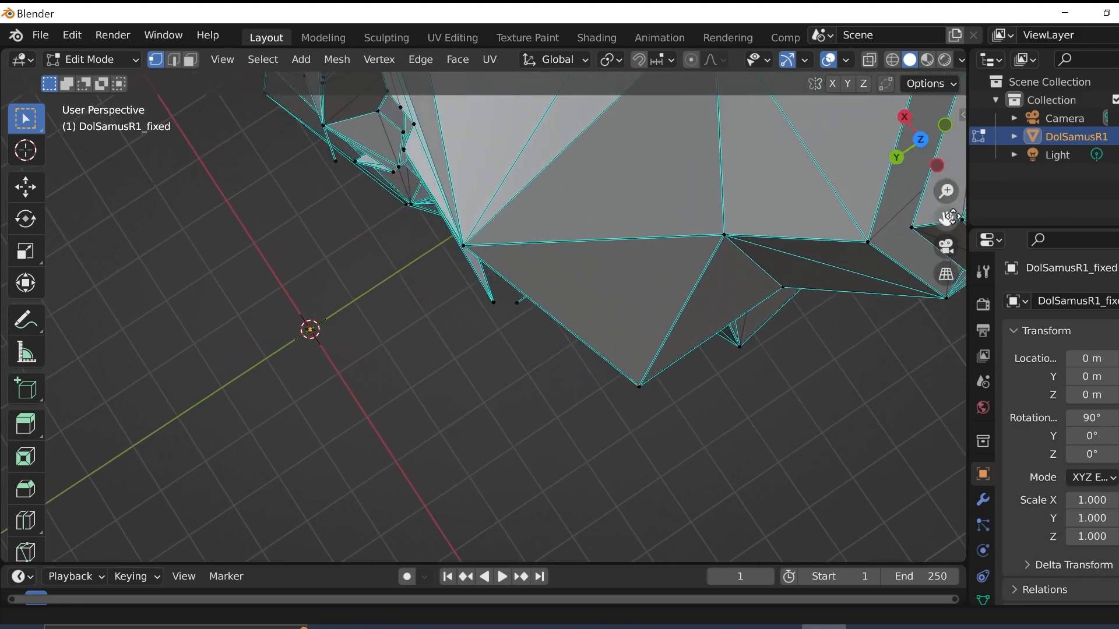
{"action": "middle_click_drag", "start_coordinate": [767, 140], "coordinate": [730, 165]}
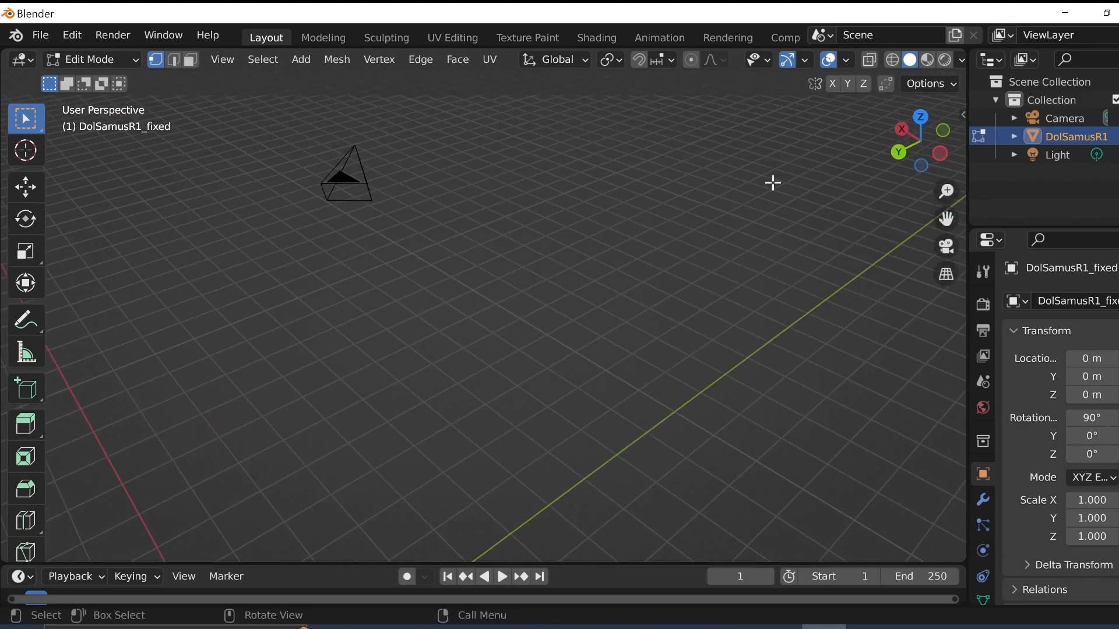
{"action": "left_click_drag", "start_coordinate": [946, 219], "coordinate": [939, 317]}
{"action": "middle_click_drag", "start_coordinate": [574, 256], "coordinate": [629, 198]}
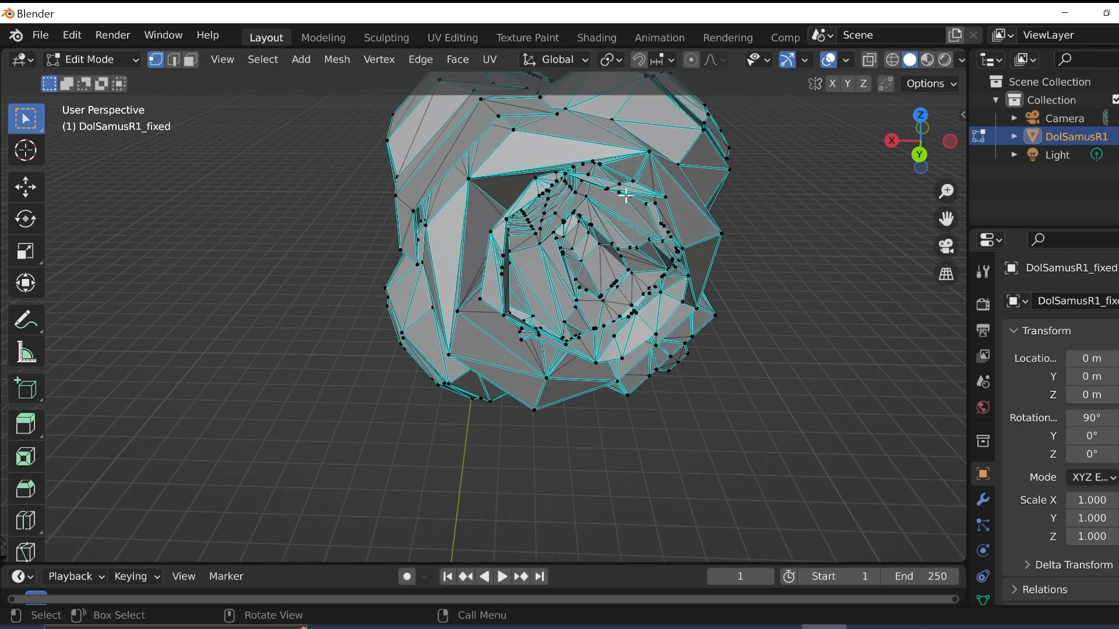
{"action": "key", "text": "x"}
{"action": "key", "text": "Escape"}
{"action": "middle_click_drag", "start_coordinate": [637, 192], "coordinate": [620, 221]}
{"action": "key", "text": "x"}
{"action": "key", "text": "Escape"}
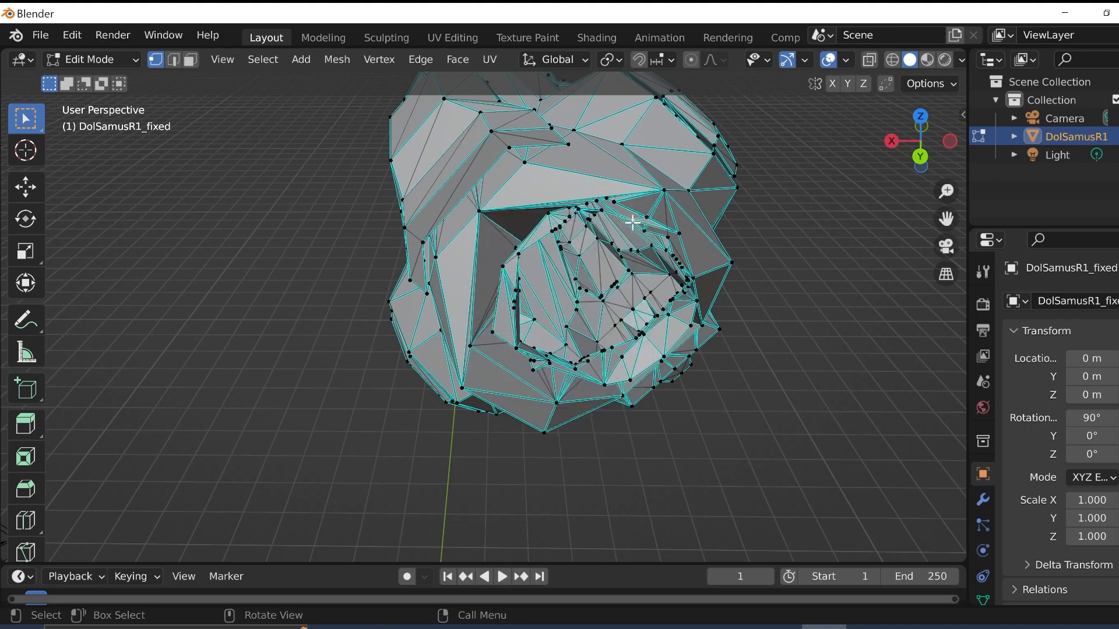
{"action": "key", "text": "x"}
{"action": "key", "text": "Escape"}
{"action": "key", "text": "x"}
{"action": "key", "text": "Escape"}
{"action": "mouse_move", "coordinate": [654, 237]}
{"action": "middle_mouse_down"}
{"action": "mouse_move", "coordinate": [613, 216]}
{"action": "mouse_move", "coordinate": [659, 232]}
{"action": "mouse_move", "coordinate": [642, 233]}
{"action": "middle_mouse_up"}
{"action": "key", "text": "ctrl"}
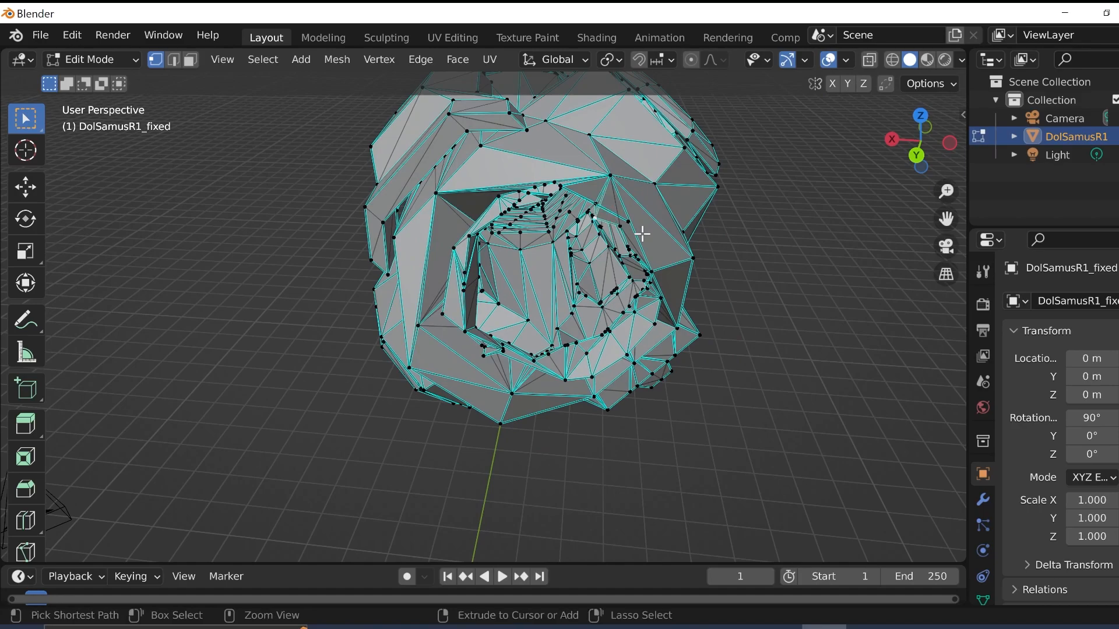
- Try to delete further leftover vertices deeper inside the arm cannon's open rear end
{"action": "middle_click_drag", "start_coordinate": [642, 230], "coordinate": [555, 195]}
{"action": "key", "text": "x"}
{"action": "key", "text": "Escape"}
{"action": "key", "text": "x"}
{"action": "key", "text": "Escape"}
{"action": "key", "text": "x"}
{"action": "key", "text": "Escape"}
{"action": "key", "text": "x"}
{"action": "key", "text": "Escape"}
{"action": "key", "text": "x"}
{"action": "key", "text": "Escape"}
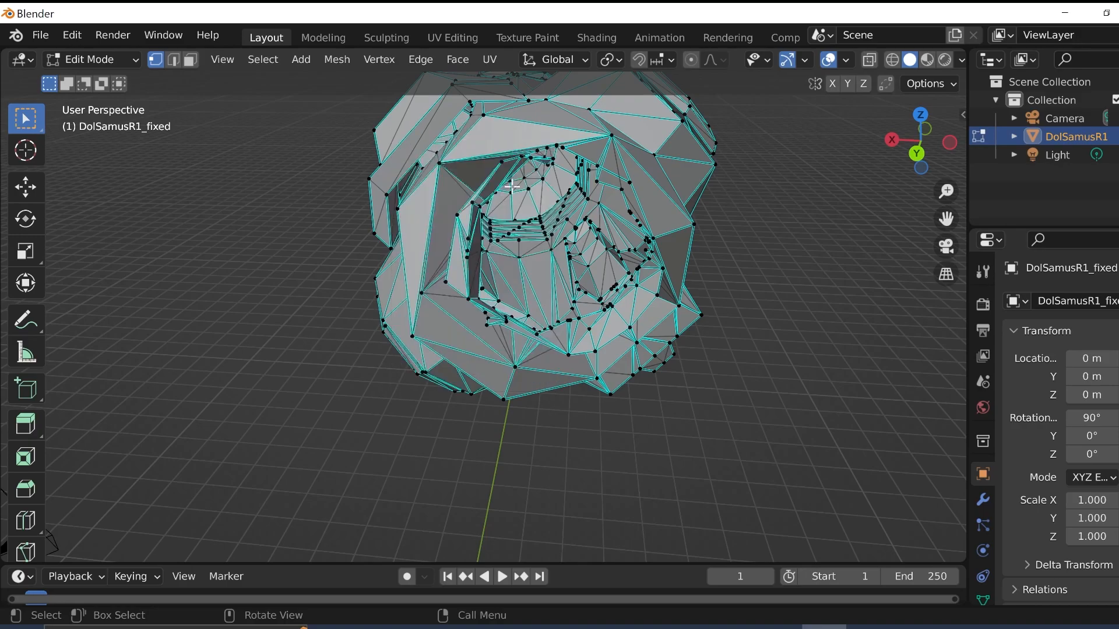
{"action": "middle_click_drag", "start_coordinate": [479, 249], "coordinate": [627, 227]}
{"action": "key", "text": "x"}
{"action": "key", "text": "Escape"}
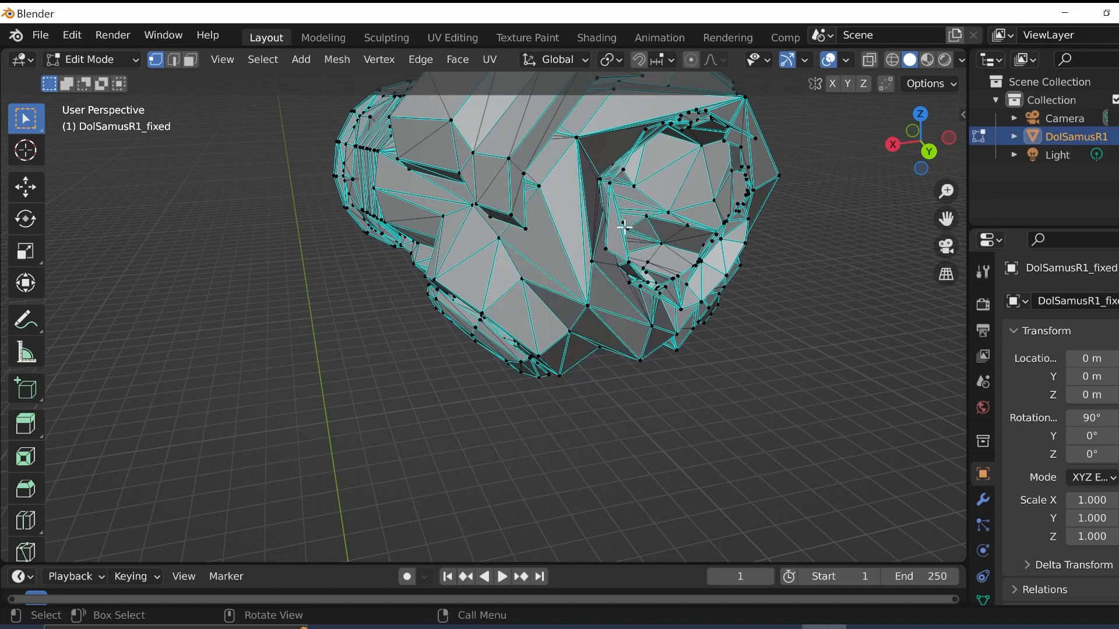
- Delete a leftover vertex from the inner geometry near the upper edge of the arm cannon's rear opening
{"action": "middle_click_drag", "start_coordinate": [631, 220], "coordinate": [584, 227]}
{"action": "middle_click_drag", "start_coordinate": [604, 271], "coordinate": [406, 257]}
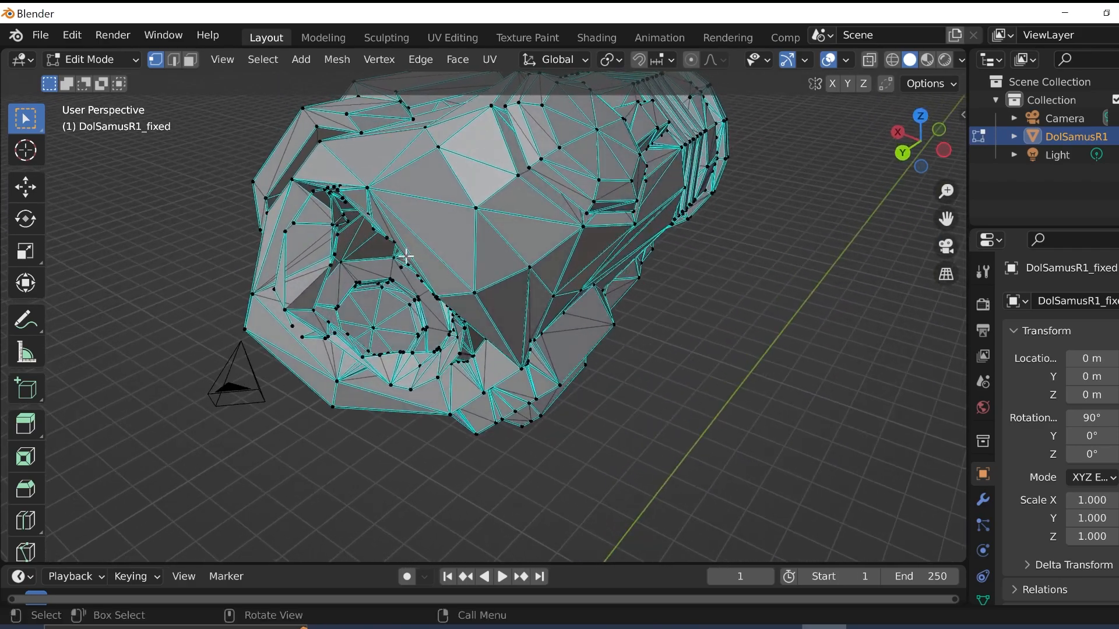
{"action": "key", "text": "x"}
{"action": "left_click", "coordinate": [342, 238]}
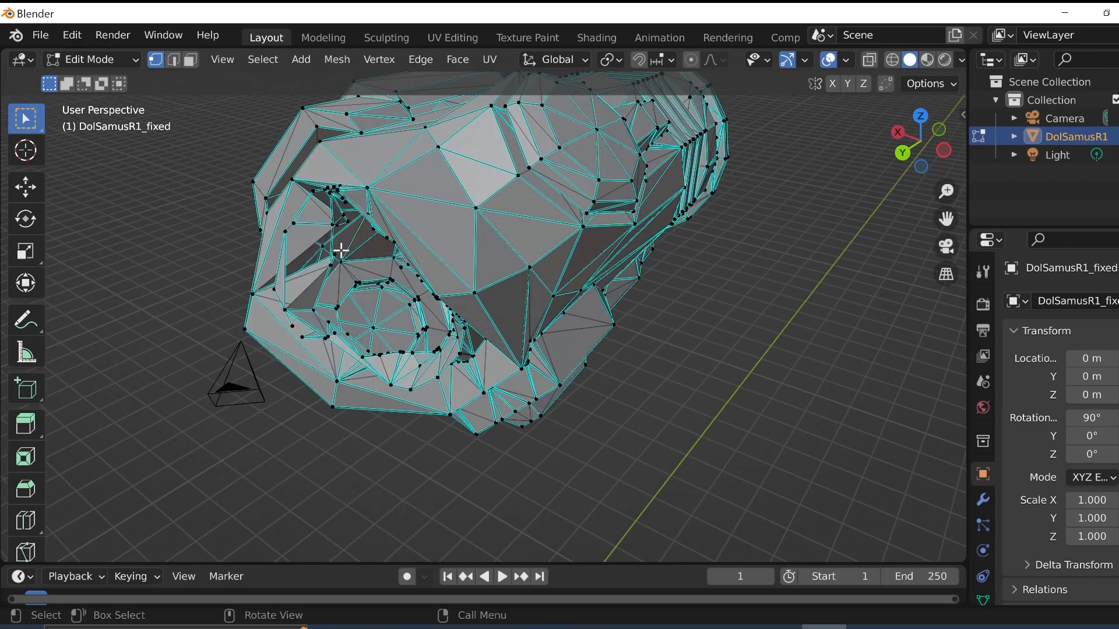
{"action": "middle_click_drag", "start_coordinate": [337, 252], "coordinate": [708, 277]}
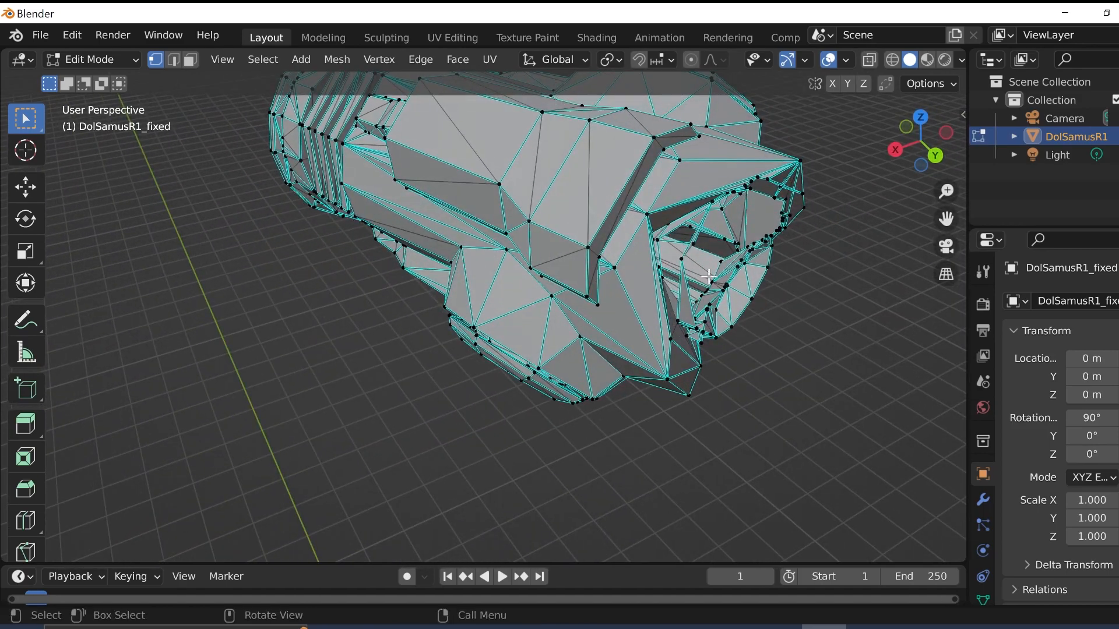
- Delete the leftover spiky vertices projecting into the arm cannon's open rear end
{"action": "left_click", "coordinate": [683, 256]}
{"action": "key", "text": "x"}
{"action": "left_click", "coordinate": [693, 247]}
{"action": "middle_click_drag", "start_coordinate": [693, 248], "coordinate": [705, 248]}
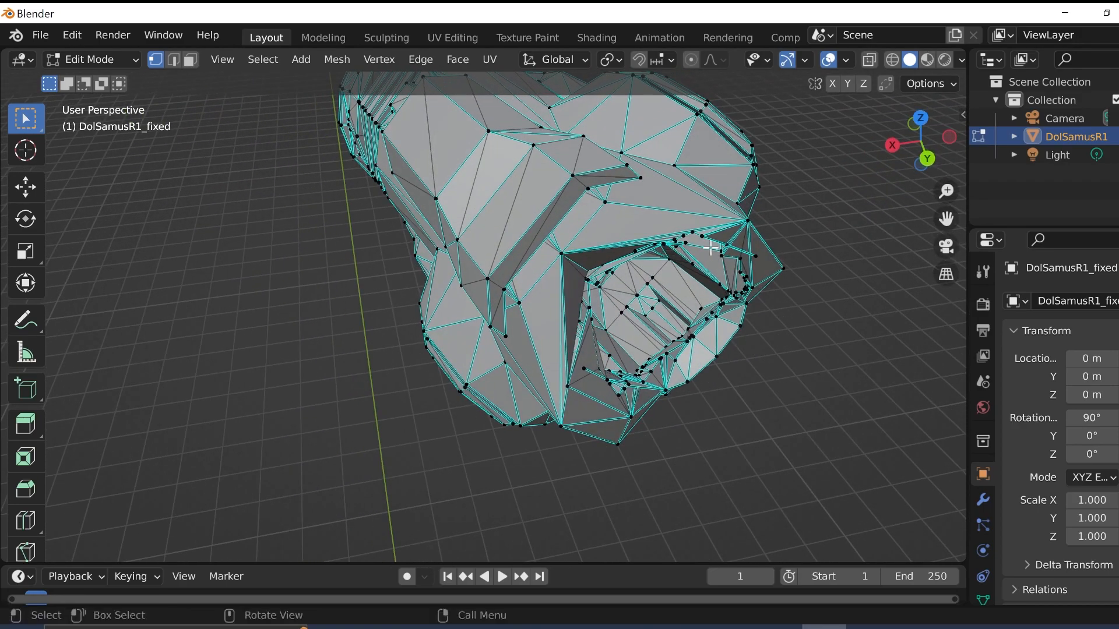
{"action": "key", "text": "x"}
{"action": "left_click", "coordinate": [729, 258]}
{"action": "middle_click_drag", "start_coordinate": [723, 251], "coordinate": [664, 242]}
- Delete four more leftover vertices from the inner geometry around the arm cannon's rear opening
{"action": "key", "text": "x"}
{"action": "left_click", "coordinate": [569, 205]}
{"action": "key", "text": "x"}
{"action": "left_click", "coordinate": [657, 216]}
{"action": "key", "text": "x"}
{"action": "left_click", "coordinate": [658, 238]}
{"action": "key", "text": "x"}
{"action": "left_click", "coordinate": [664, 241]}
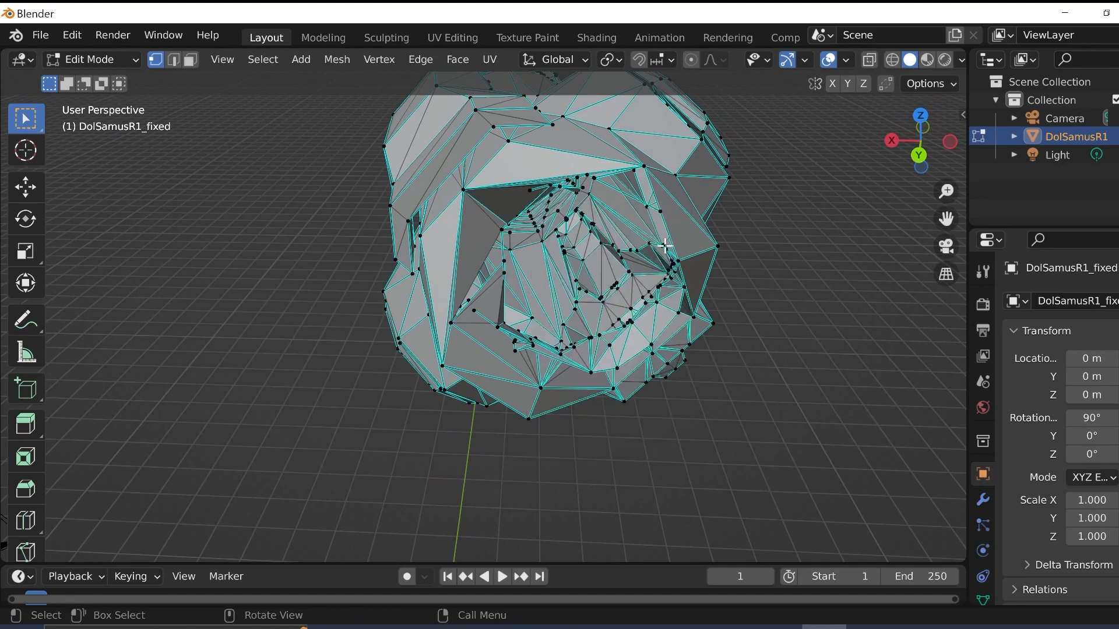
- Delete leftover vertices along the right inner side of the arm cannon's rear opening
{"action": "key", "text": "x"}
{"action": "left_click", "coordinate": [664, 245]}
{"action": "mouse_move", "coordinate": [676, 252]}
{"action": "middle_mouse_down"}
{"action": "mouse_move", "coordinate": [703, 255]}
{"action": "mouse_move", "coordinate": [656, 246]}
{"action": "middle_mouse_up"}
{"action": "key", "text": "x"}
{"action": "left_click", "coordinate": [712, 256]}
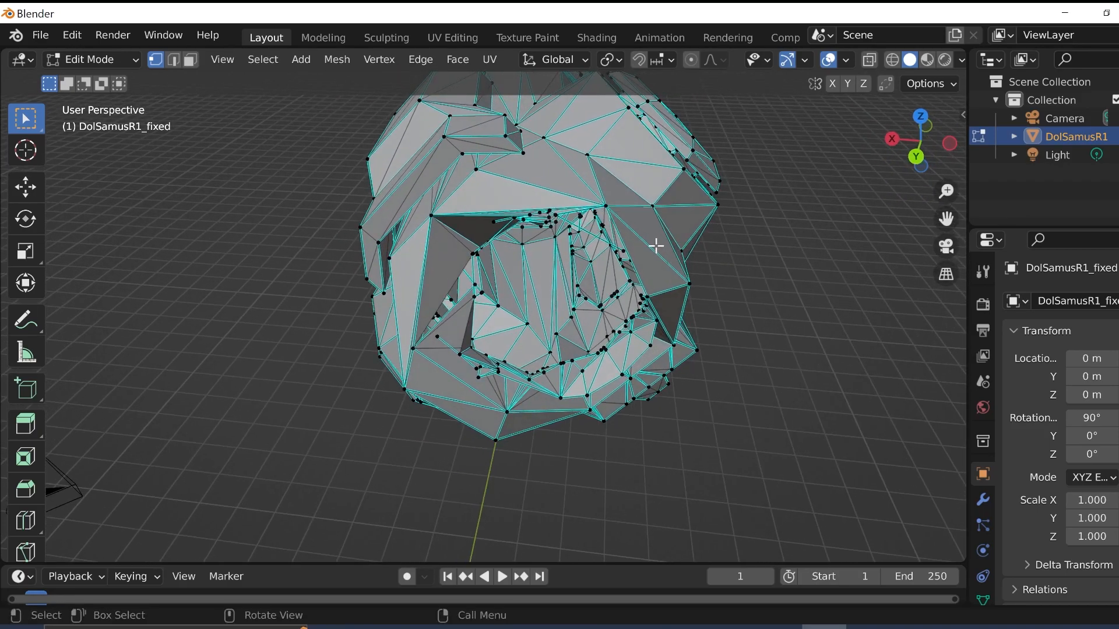
{"action": "key", "text": "x"}
{"action": "left_click", "coordinate": [622, 252]}
{"action": "middle_click_drag", "start_coordinate": [621, 251], "coordinate": [612, 238]}
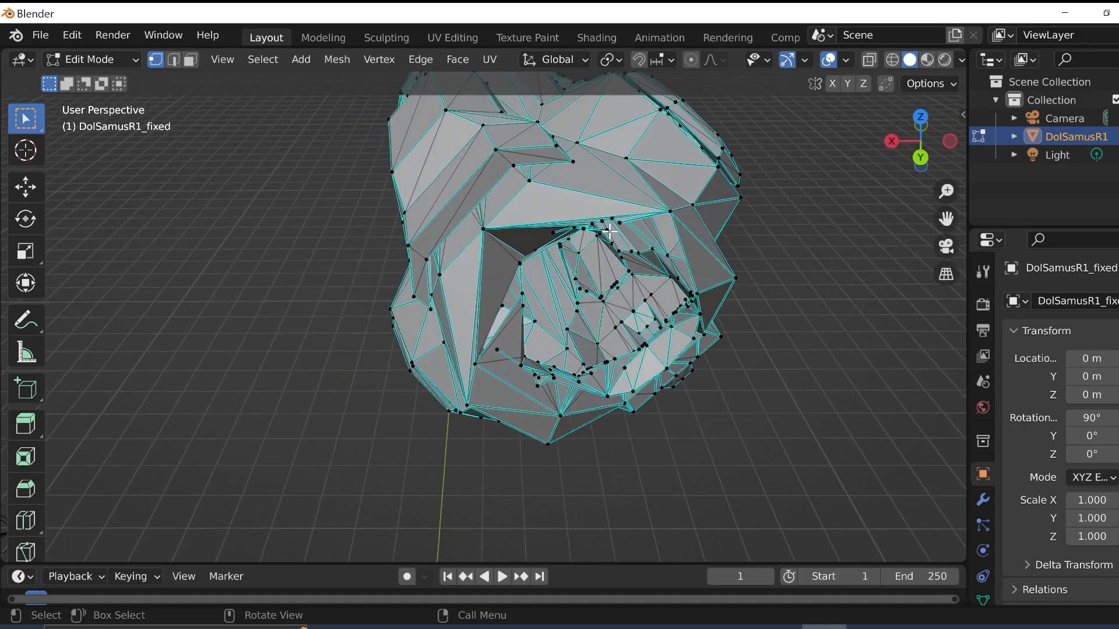
- Delete the leftover vertices just below the upper rim of the arm cannon's rear opening
{"action": "key", "text": "x"}
{"action": "left_click", "coordinate": [618, 230]}
{"action": "key", "text": "x"}
{"action": "left_click", "coordinate": [621, 224]}
{"action": "key", "text": "x"}
{"action": "left_click", "coordinate": [609, 233]}
{"action": "middle_click_drag", "start_coordinate": [606, 245], "coordinate": [558, 216]}
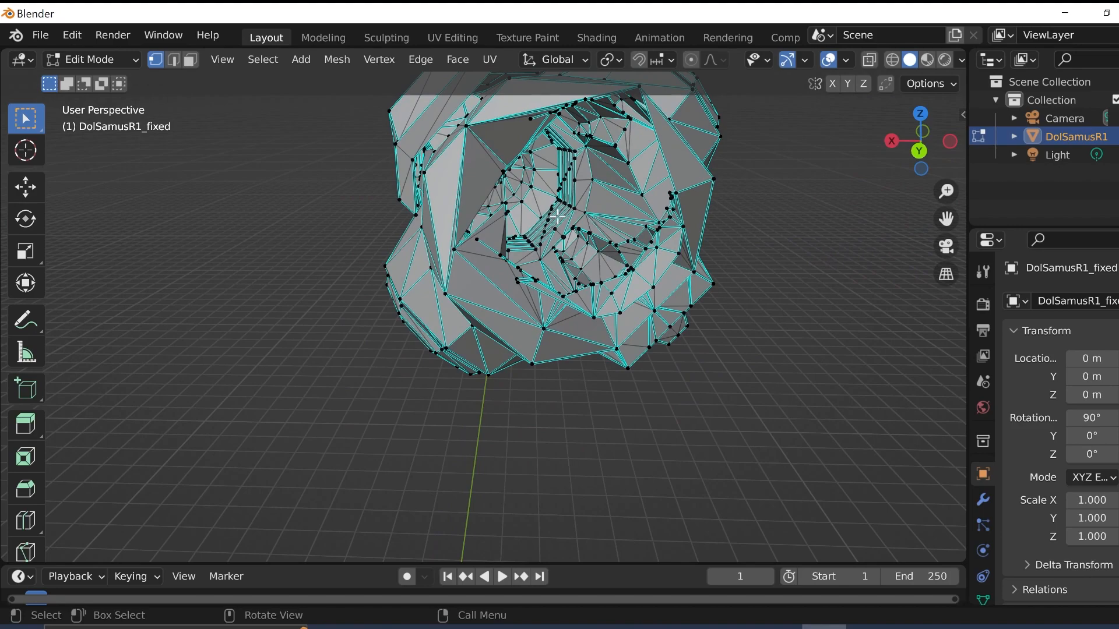
- Try to delete two more vertices from the inner wall of the arm cannon and undo both deletions
{"action": "key", "text": "x"}
{"action": "left_click", "coordinate": [511, 211]}
{"action": "key", "text": "x"}
{"action": "left_click", "coordinate": [507, 216]}
{"action": "middle_click_drag", "start_coordinate": [507, 203], "coordinate": [505, 213]}
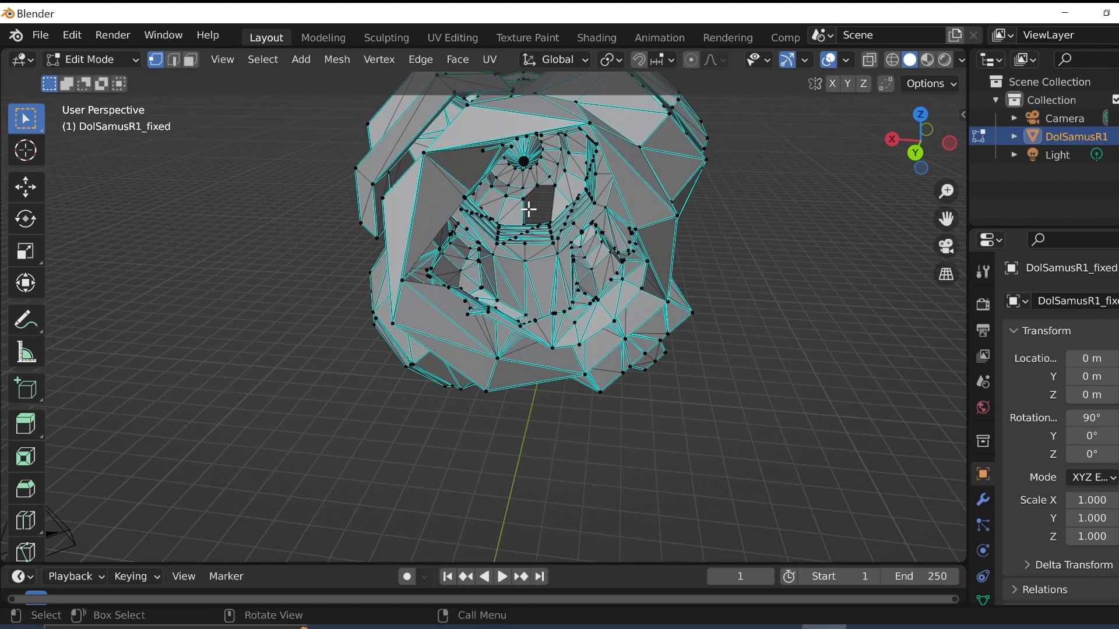
{"action": "key", "text": "ctrl+z"}
{"action": "key", "text": "ctrl+z"}
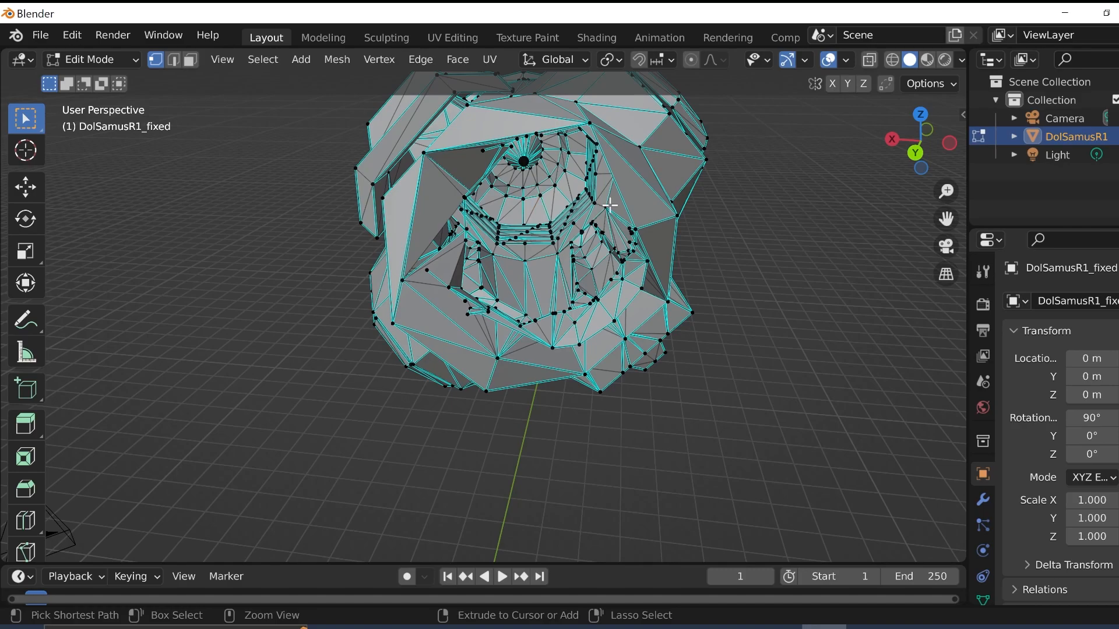
- Delete three leftover vertices at the left inner side of the arm cannon's rear opening
{"action": "middle_click_drag", "start_coordinate": [586, 217], "coordinate": [470, 268]}
{"action": "key", "text": "x"}
{"action": "left_click", "coordinate": [504, 232]}
{"action": "key", "text": "x"}
{"action": "left_click", "coordinate": [498, 256]}
{"action": "key", "text": "x"}
{"action": "left_click", "coordinate": [452, 259]}
- Delete further leftover vertices close to the round recess inside the arm cannon's rear opening
{"action": "scroll", "coordinate": [445, 269], "scroll_direction": "down", "scroll_amount": 1}
{"action": "scroll", "coordinate": [446, 271], "scroll_direction": "up", "scroll_amount": 4}
{"action": "key", "text": "x"}
{"action": "left_click", "coordinate": [447, 298]}
{"action": "key", "text": "x"}
{"action": "left_click", "coordinate": [451, 289]}
{"action": "key", "text": "x"}
{"action": "left_click", "coordinate": [463, 274]}
{"action": "middle_click_drag", "start_coordinate": [487, 294], "coordinate": [437, 325]}
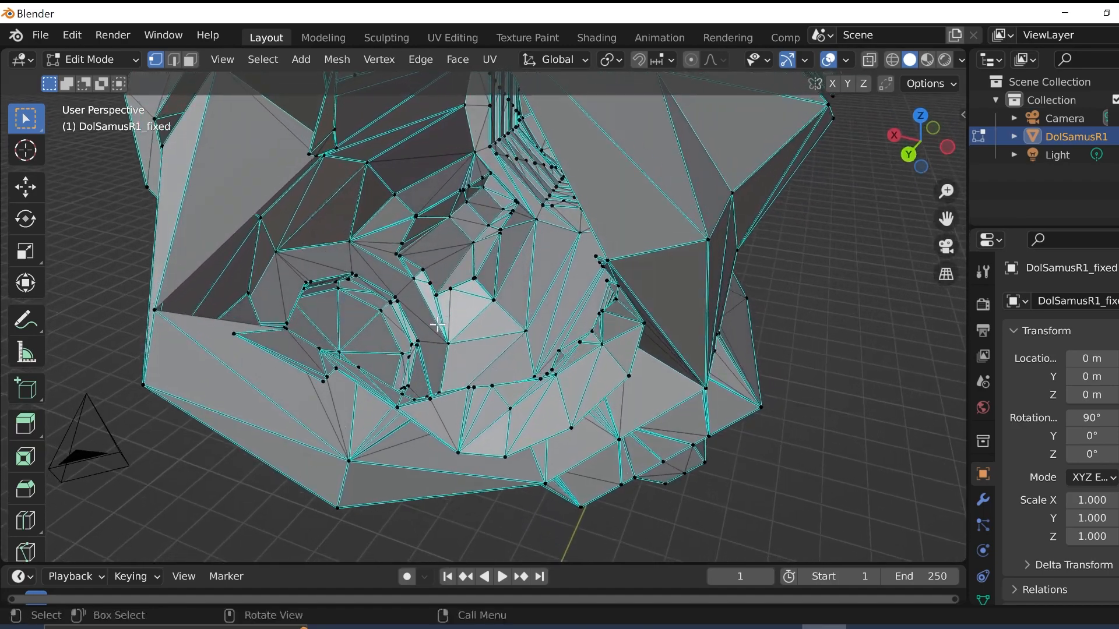
- Delete the stray vertices between the round inner recess and the lower rim of the rear opening
{"action": "key", "text": "x"}
{"action": "left_click", "coordinate": [327, 379]}
{"action": "key", "text": "x"}
{"action": "left_click", "coordinate": [330, 383]}
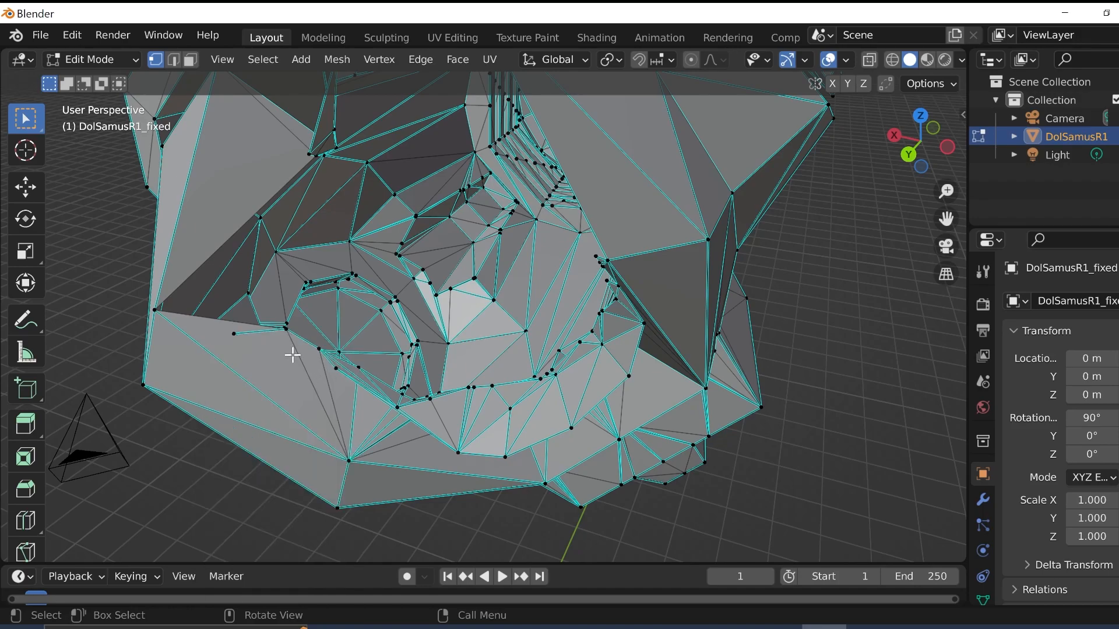
{"action": "key", "text": "x"}
{"action": "left_click", "coordinate": [240, 334]}
{"action": "middle_click_drag", "start_coordinate": [274, 332], "coordinate": [333, 318]}
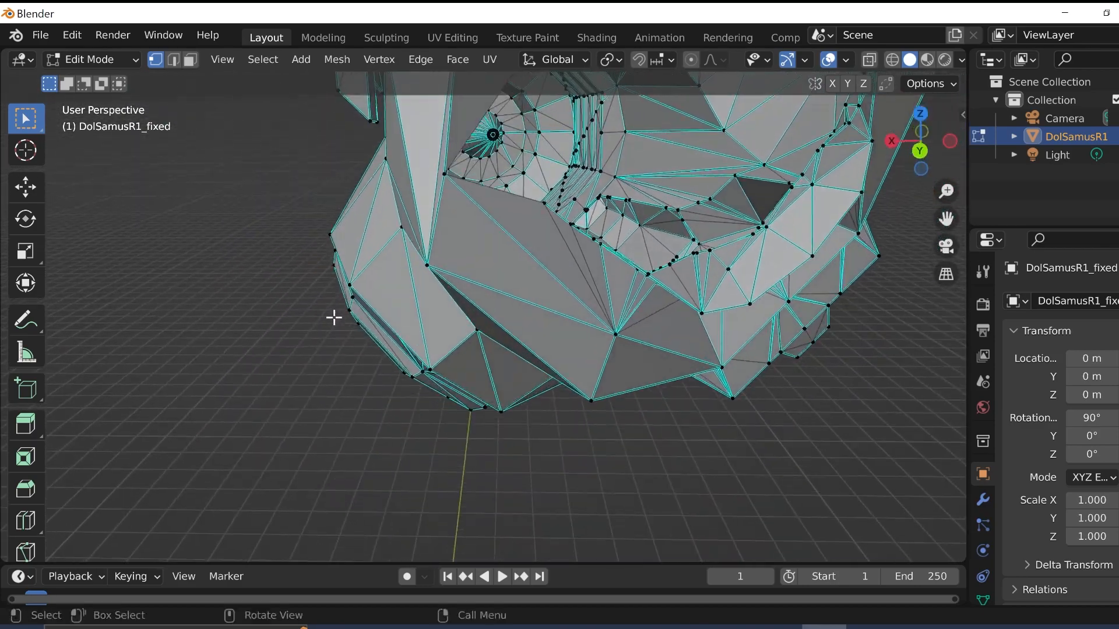
- Check the inside of the rear opening and delete the stray vertex beneath its upper edge
{"action": "middle_click_drag", "start_coordinate": [683, 259], "coordinate": [611, 293]}
{"action": "middle_click_drag", "start_coordinate": [579, 232], "coordinate": [631, 222]}
{"action": "scroll", "coordinate": [605, 265], "scroll_direction": "up", "scroll_amount": 8}
{"action": "scroll", "coordinate": [631, 220], "scroll_direction": "down", "scroll_amount": 3}
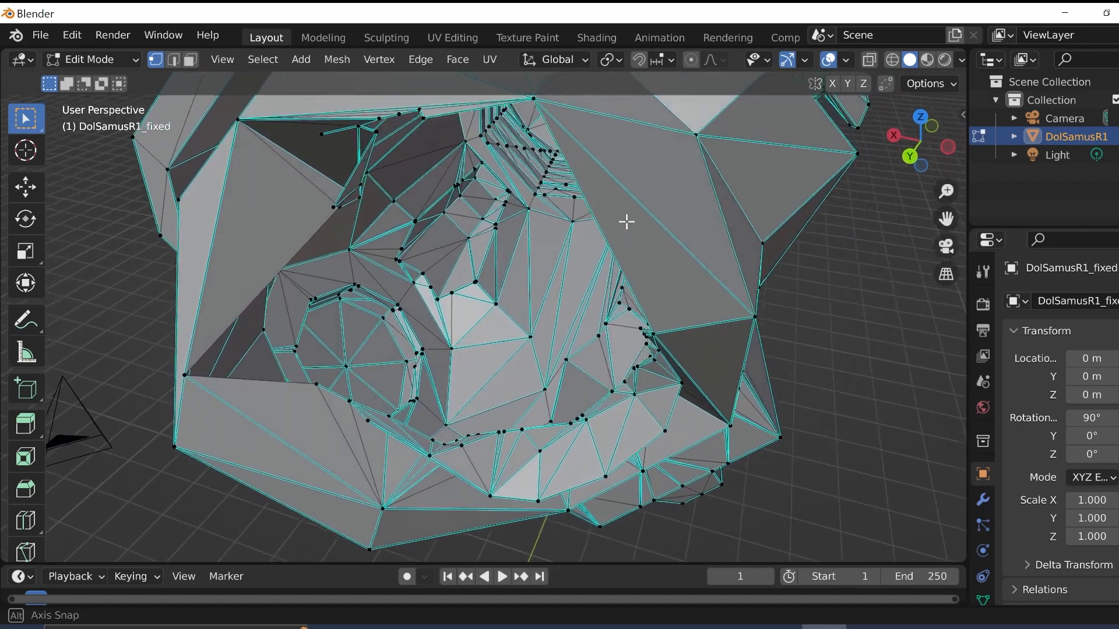
{"action": "middle_click_drag", "start_coordinate": [634, 221], "coordinate": [483, 156]}
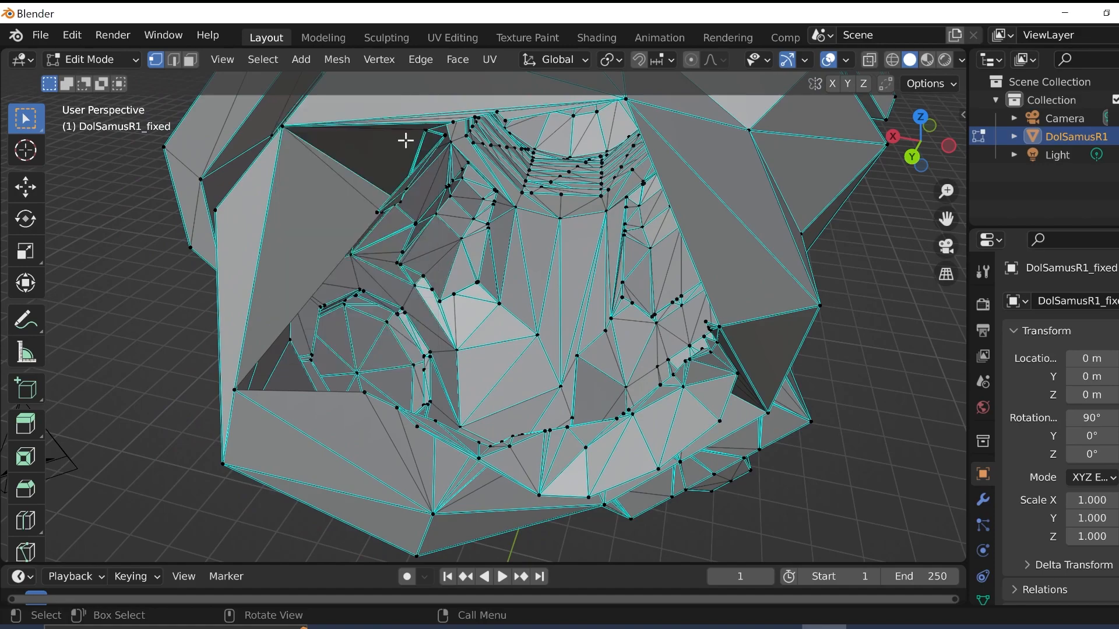
{"action": "middle_click_drag", "start_coordinate": [431, 168], "coordinate": [502, 181]}
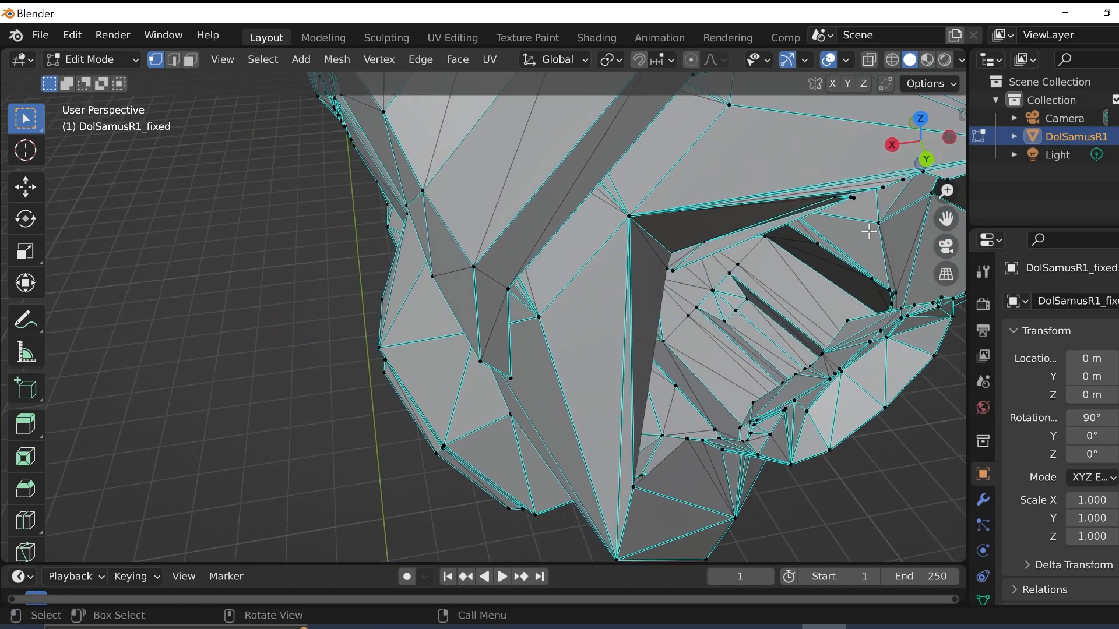
{"action": "key", "text": "x"}
{"action": "left_click", "coordinate": [848, 205]}
{"action": "middle_click_drag", "start_coordinate": [864, 214], "coordinate": [789, 211]}
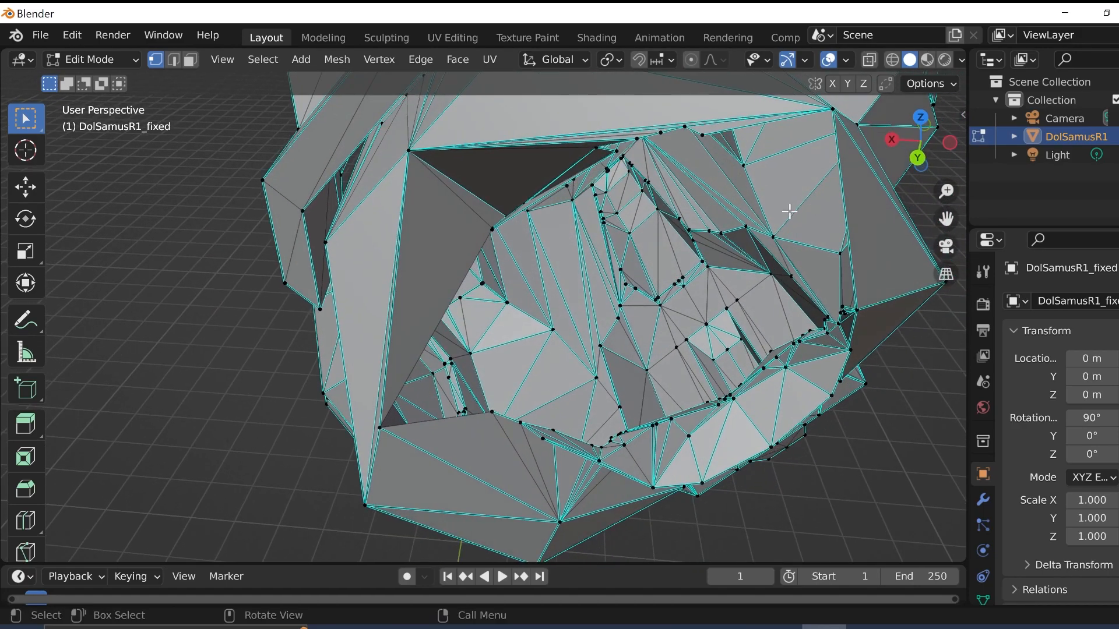
- Check the whole isolated arm cannon and start exporting it in STL format
{"action": "scroll", "coordinate": [755, 229], "scroll_direction": "down", "scroll_amount": 5}
{"action": "scroll", "coordinate": [756, 229], "scroll_direction": "up", "scroll_amount": 8}
{"action": "scroll", "coordinate": [754, 229], "scroll_direction": "down", "scroll_amount": 12}
{"action": "middle_click_drag", "start_coordinate": [621, 237], "coordinate": [774, 192]}
{"action": "scroll", "coordinate": [613, 252], "scroll_direction": "down", "scroll_amount": 8}
{"action": "middle_click_drag", "start_coordinate": [574, 265], "coordinate": [610, 269]}
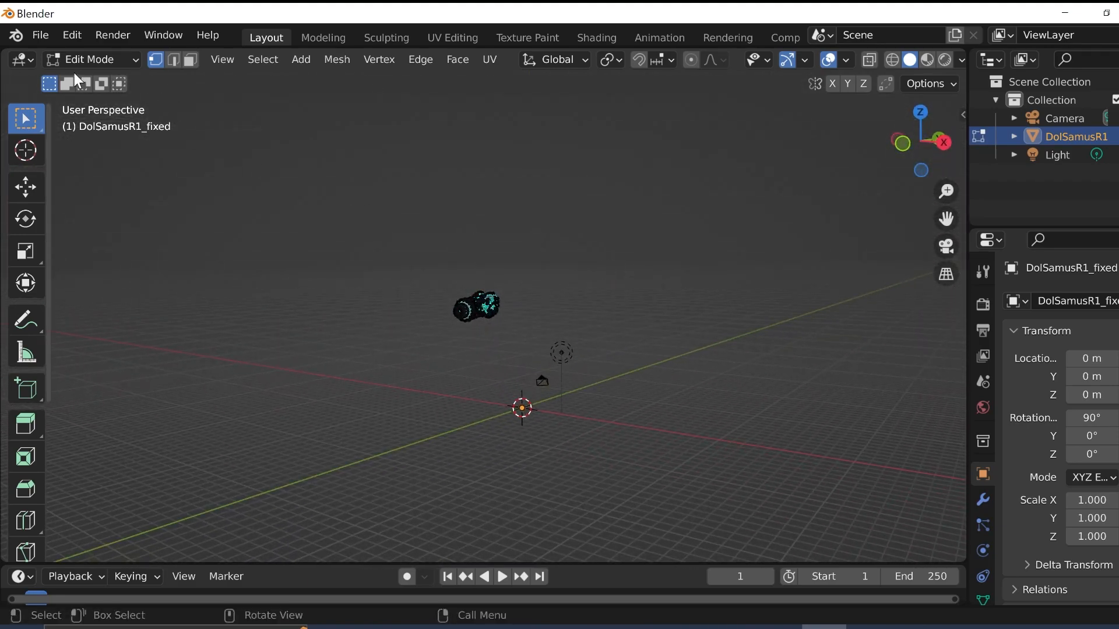
{"action": "left_click", "coordinate": [45, 39]}
{"action": "mouse_move", "coordinate": [113, 296]}
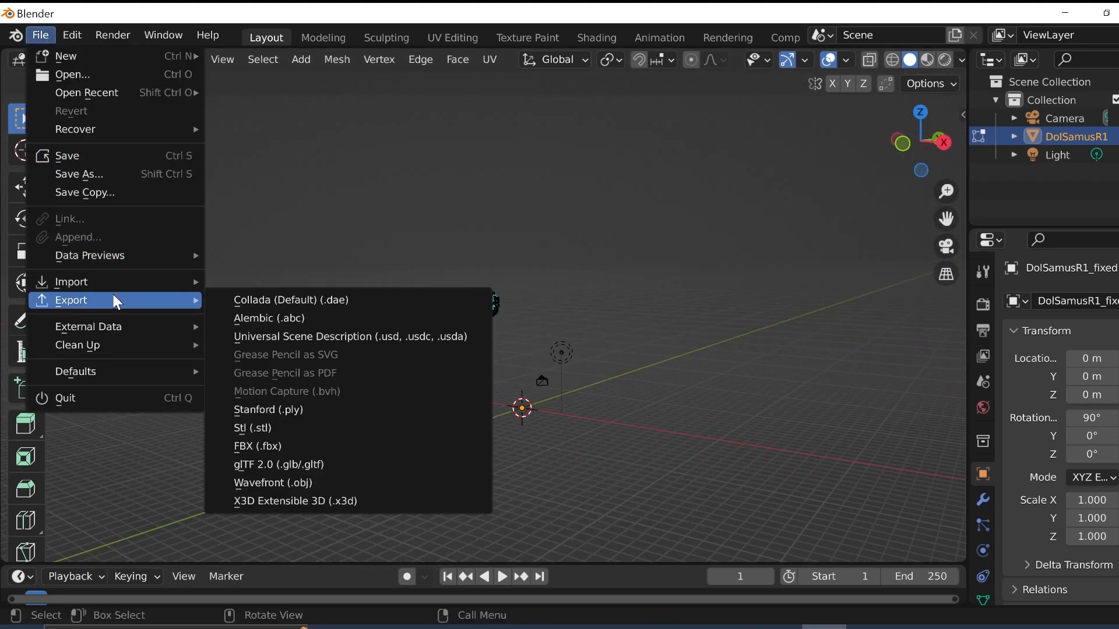
{"action": "left_click", "coordinate": [312, 432]}
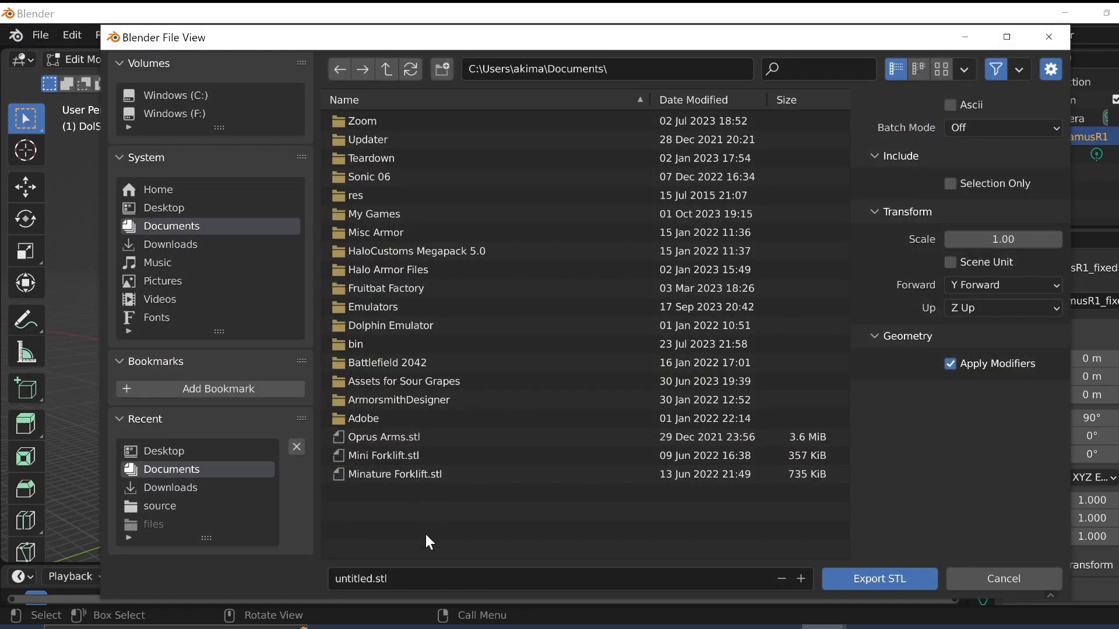
- Name the STL file "Samus arm canon" and export it to the Documents folder
{"action": "left_click", "coordinate": [373, 582]}
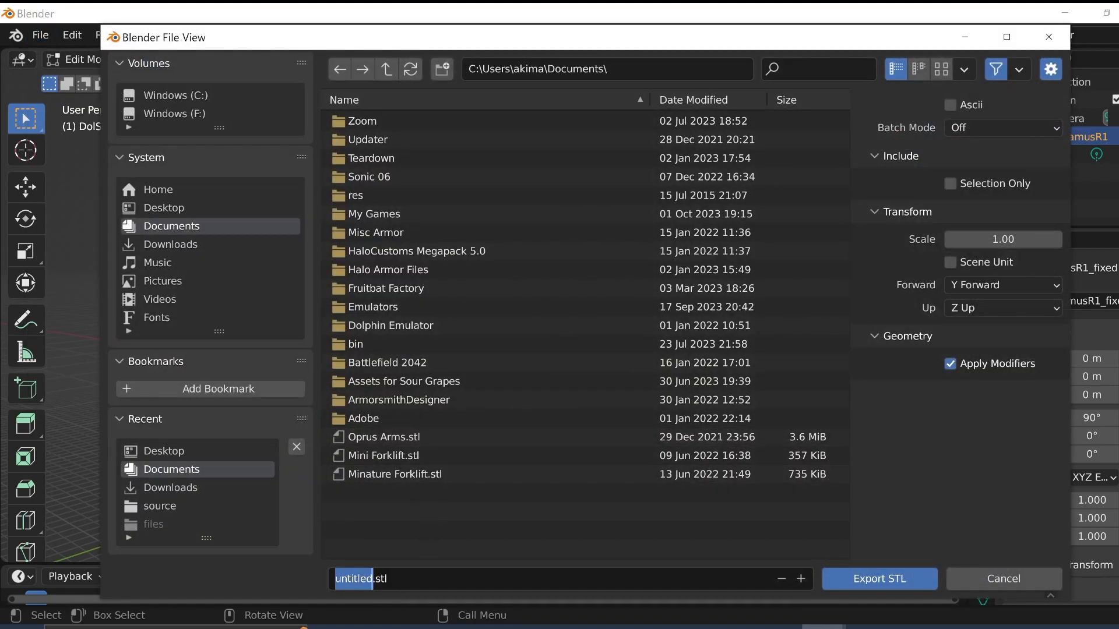
{"action": "type", "text": "Samus"}
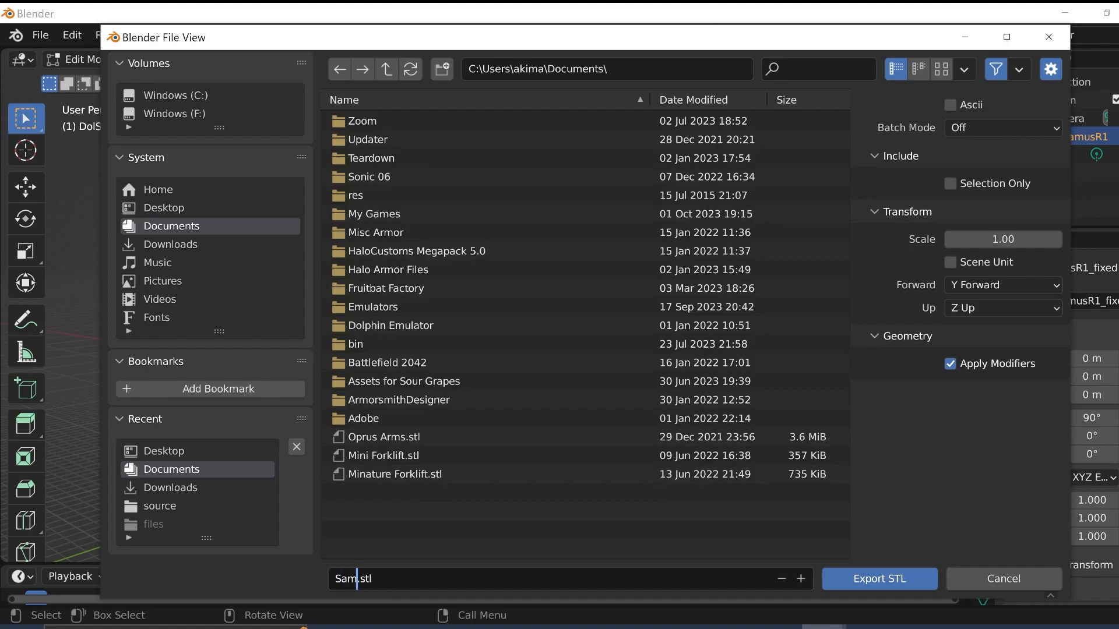
{"action": "type", "text": " arm canon"}
{"action": "key", "text": "BackSpace"}
{"action": "key", "text": "BackSpace"}
{"action": "type", "text": "non"}
{"action": "key", "text": "BackSpace"}
{"action": "key", "text": "BackSpace"}
{"action": "key", "text": "BackSpace"}
{"action": "type", "text": "on"}
{"action": "left_click", "coordinate": [895, 583]}
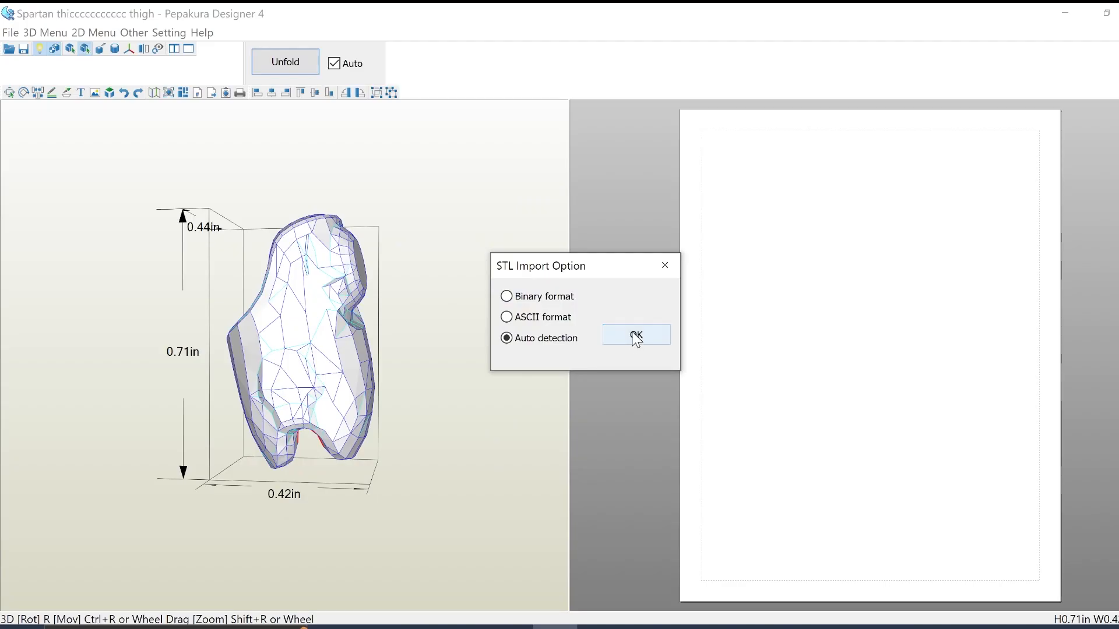
- In Pepakura Designer, import the Samus arm canon STL with auto detection, unflipped faces, unchanged orientation and the default scale
{"action": "left_click", "coordinate": [635, 333]}
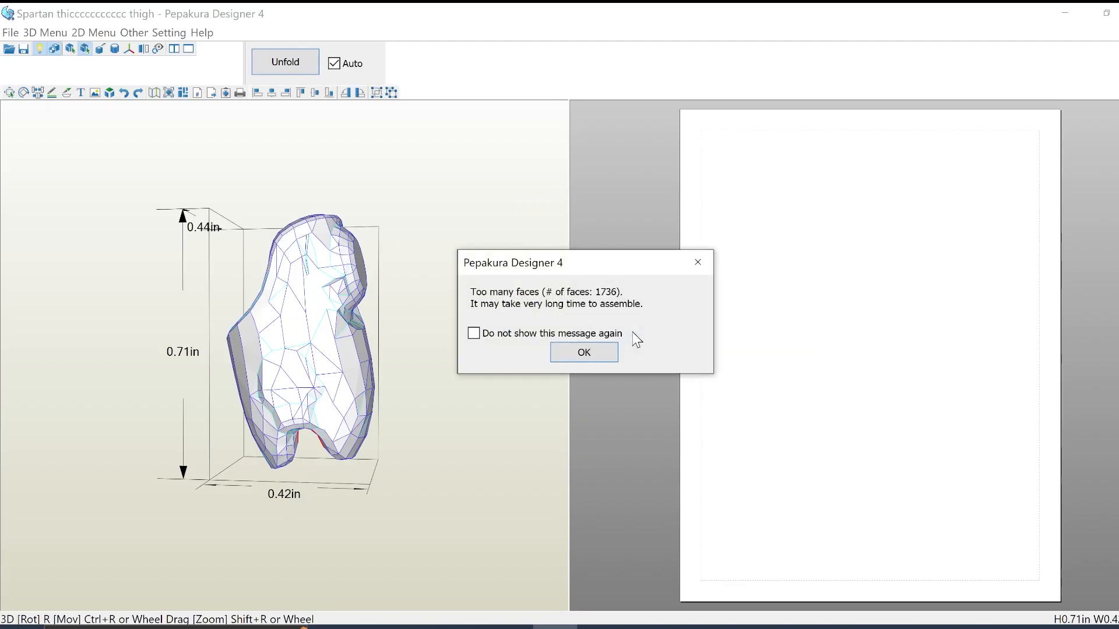
{"action": "left_click", "coordinate": [600, 348]}
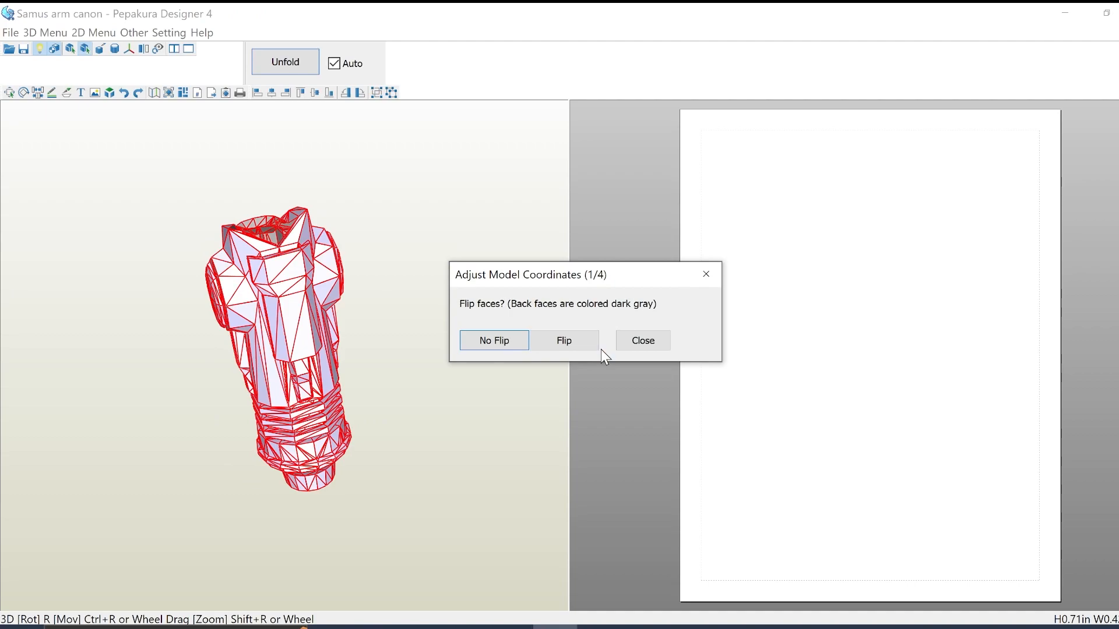
{"action": "left_click", "coordinate": [516, 342]}
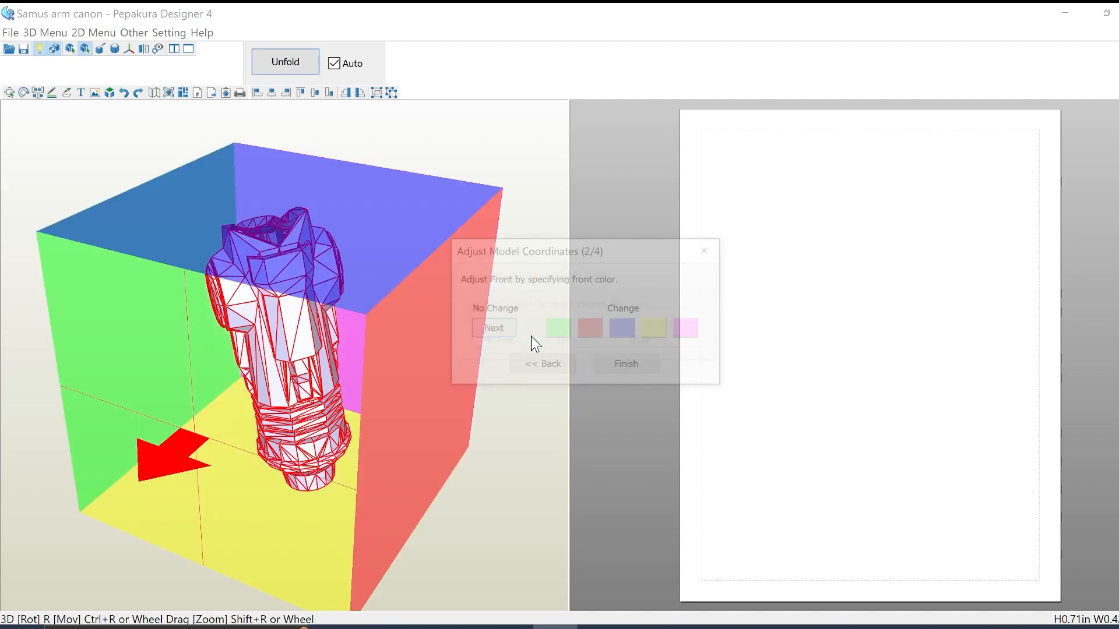
{"action": "left_click", "coordinate": [622, 366]}
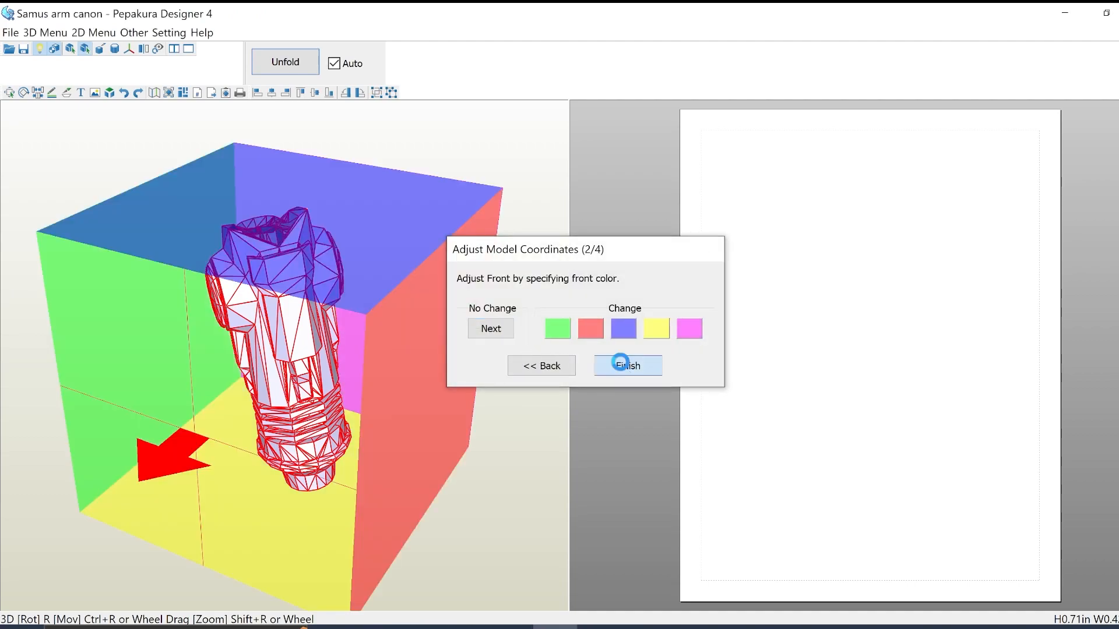
{"action": "left_click", "coordinate": [614, 356]}
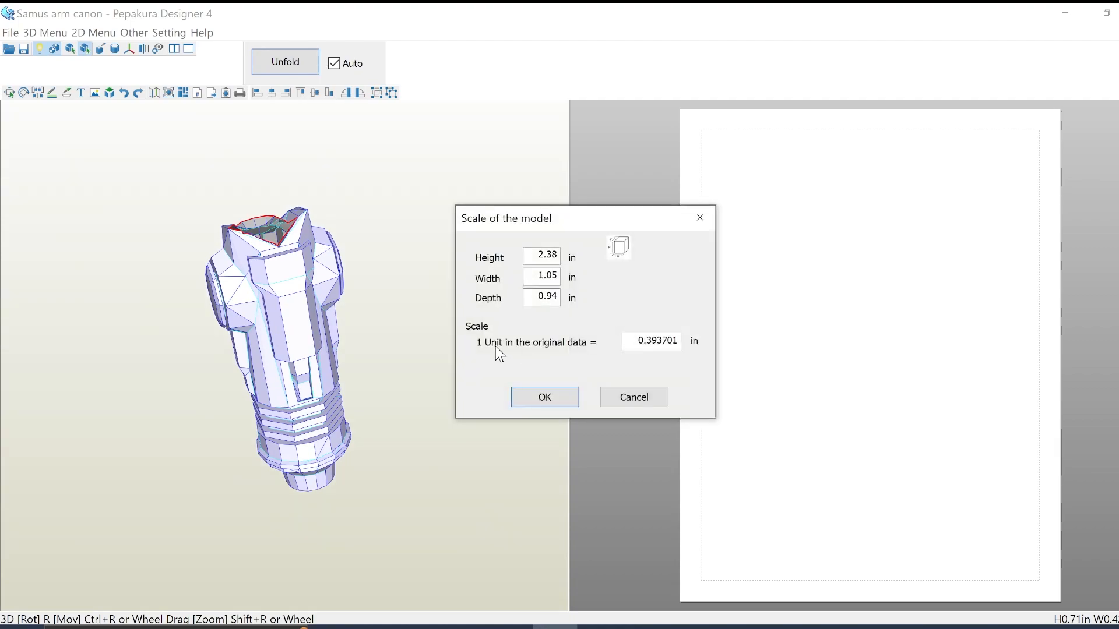
{"action": "left_click", "coordinate": [542, 399]}
- Examine the imported arm cannon from several sides in the 3D view
{"action": "left_click_drag", "start_coordinate": [324, 294], "coordinate": [344, 339]}
{"action": "left_click_drag", "start_coordinate": [286, 220], "coordinate": [398, 221]}
{"action": "left_click_drag", "start_coordinate": [392, 425], "coordinate": [281, 347]}
{"action": "left_click_drag", "start_coordinate": [253, 347], "coordinate": [373, 344]}
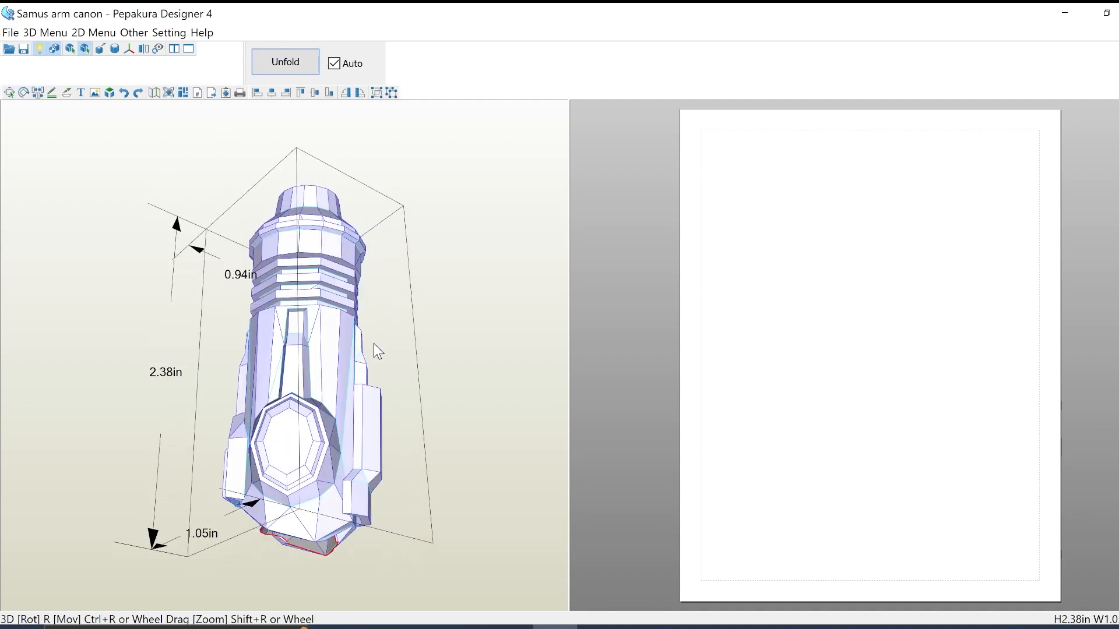